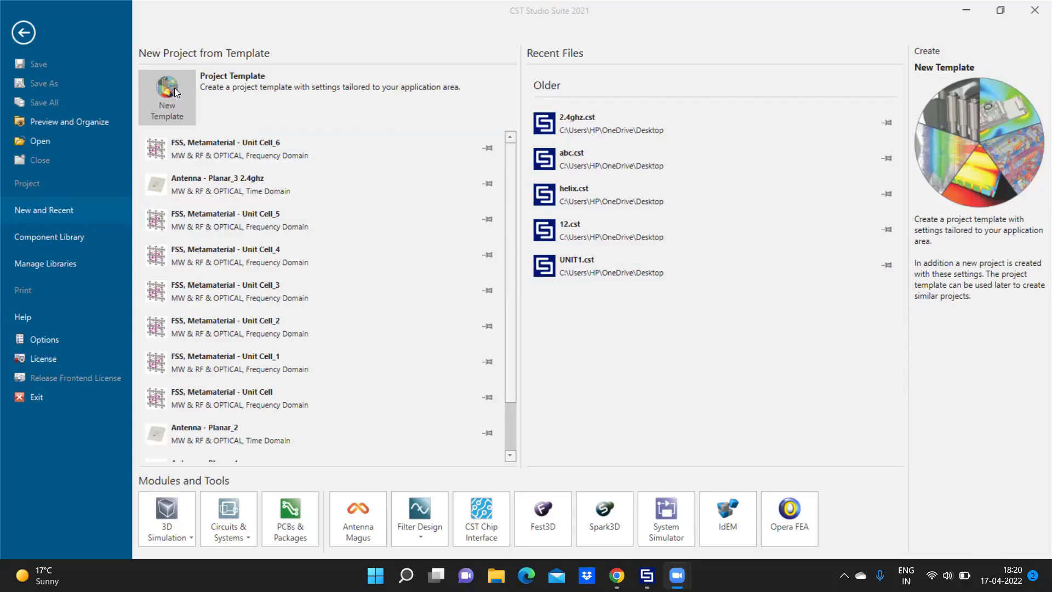
# Start a Microwaves & RF/Optical template for Periodic Structures, choosing FSS, Metamaterial – Unit Cell with the Phase Reflection Diagram workflow.
pyautogui.click(174, 87)
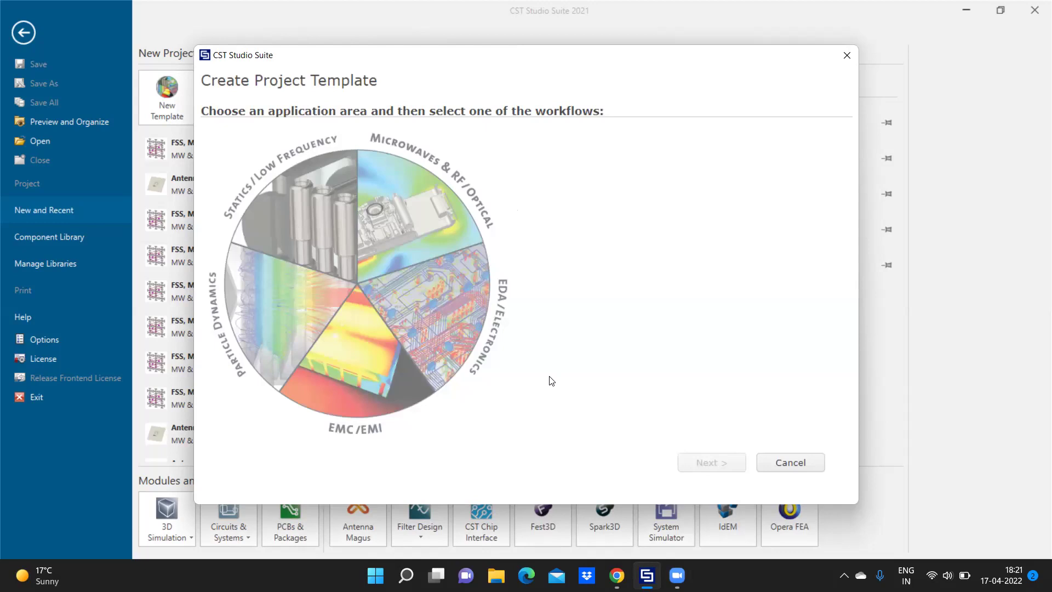
pyautogui.click(402, 181)
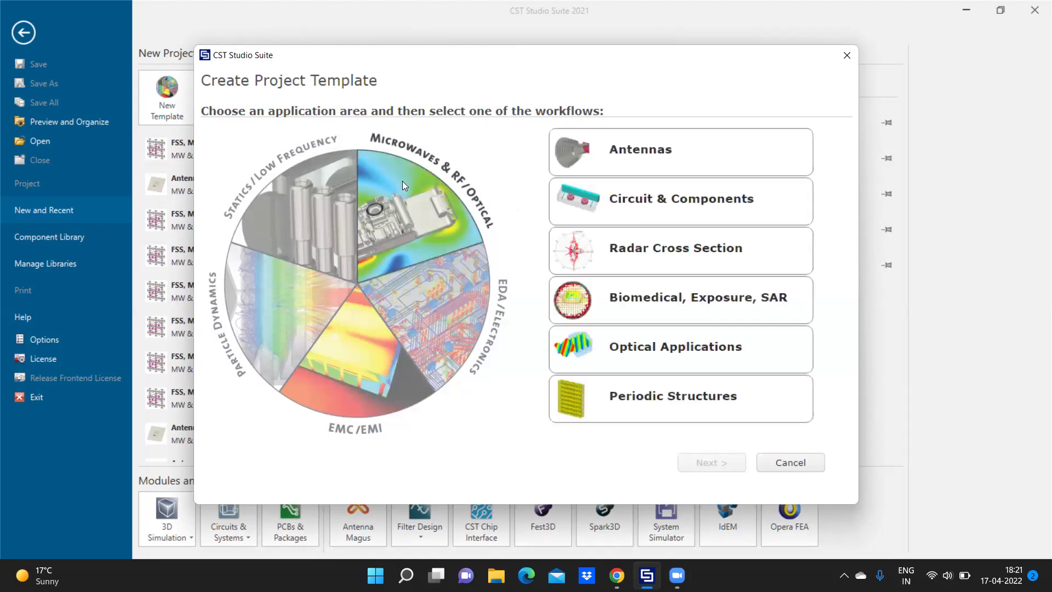
pyautogui.click(614, 414)
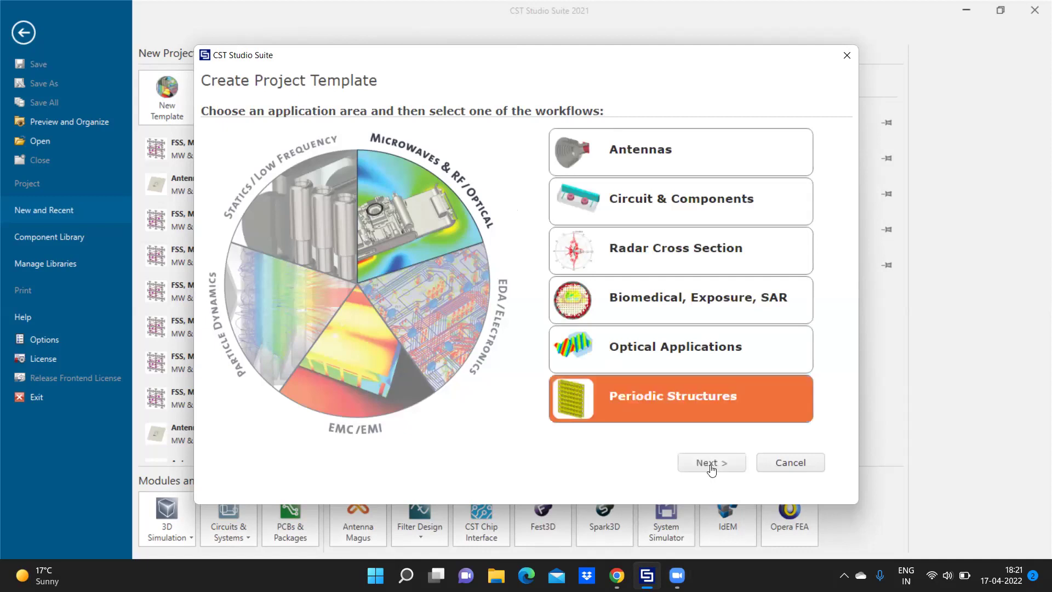
pyautogui.click(710, 463)
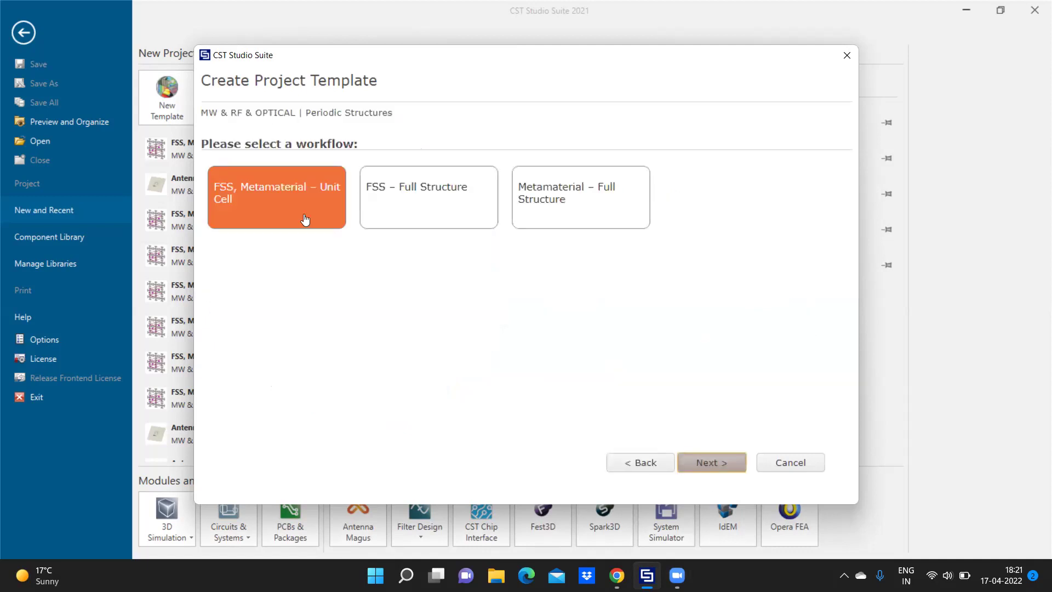
pyautogui.click(716, 467)
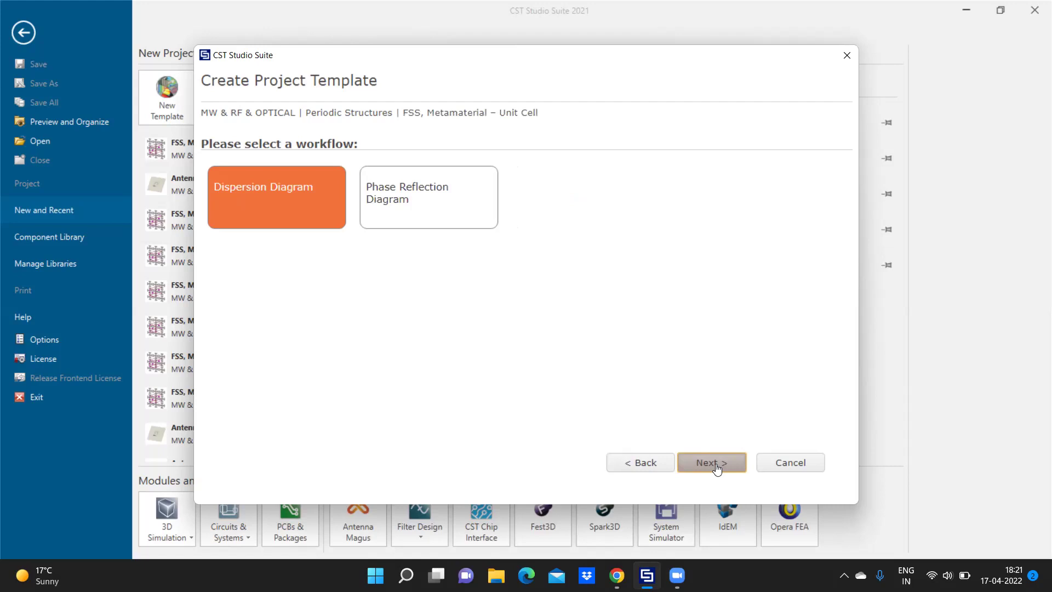
pyautogui.click(461, 212)
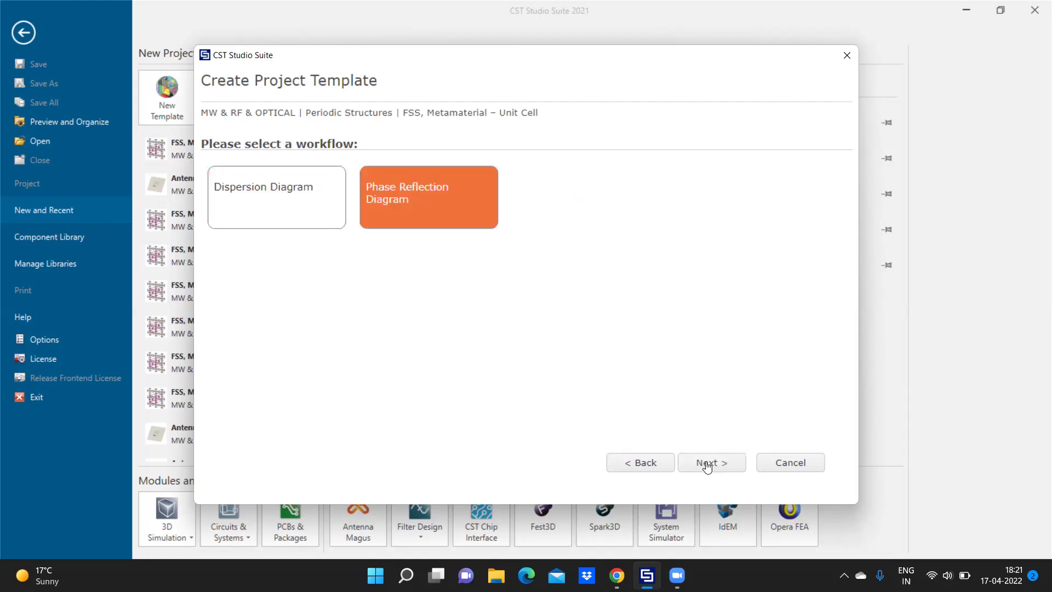
pyautogui.click(707, 465)
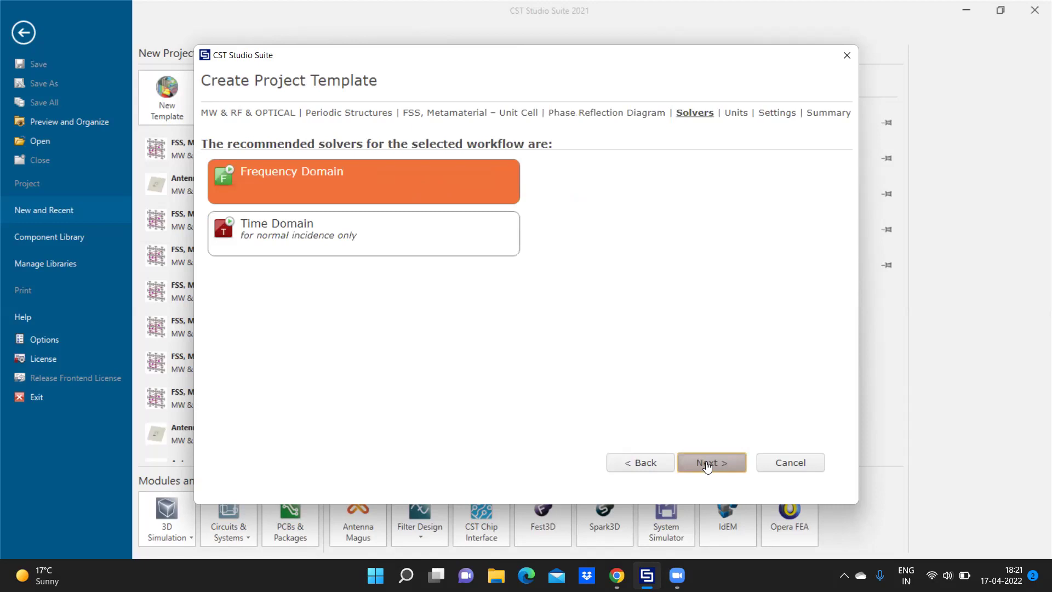
# Accept the Frequency Domain solver and the template units of mm, GHz, ns and Kelvin.
pyautogui.click(707, 465)
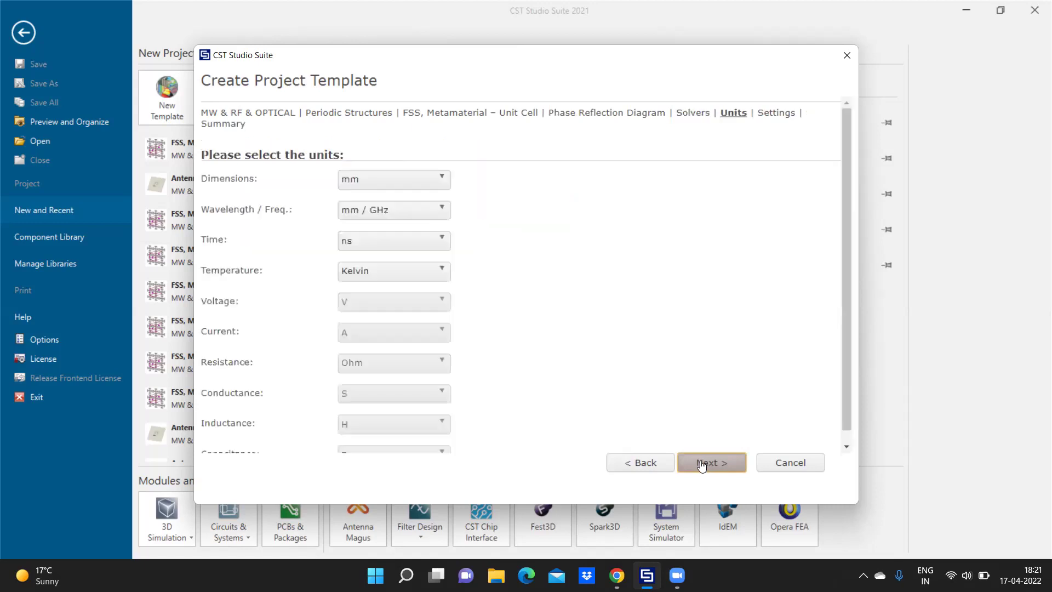
pyautogui.scroll(-1, 570, 310)
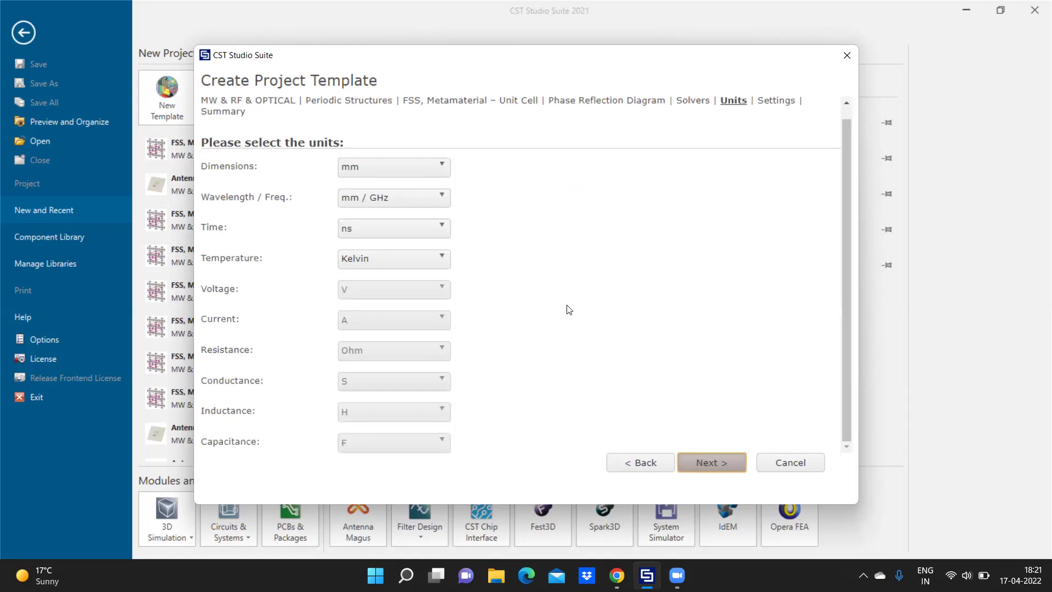
pyautogui.scroll(1, 569, 310)
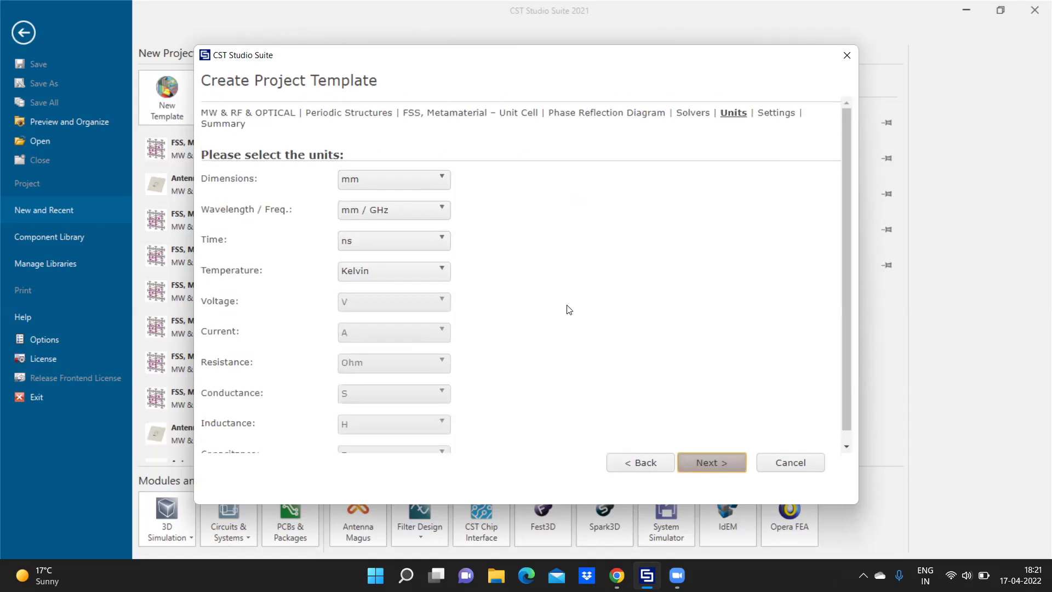
pyautogui.click(700, 464)
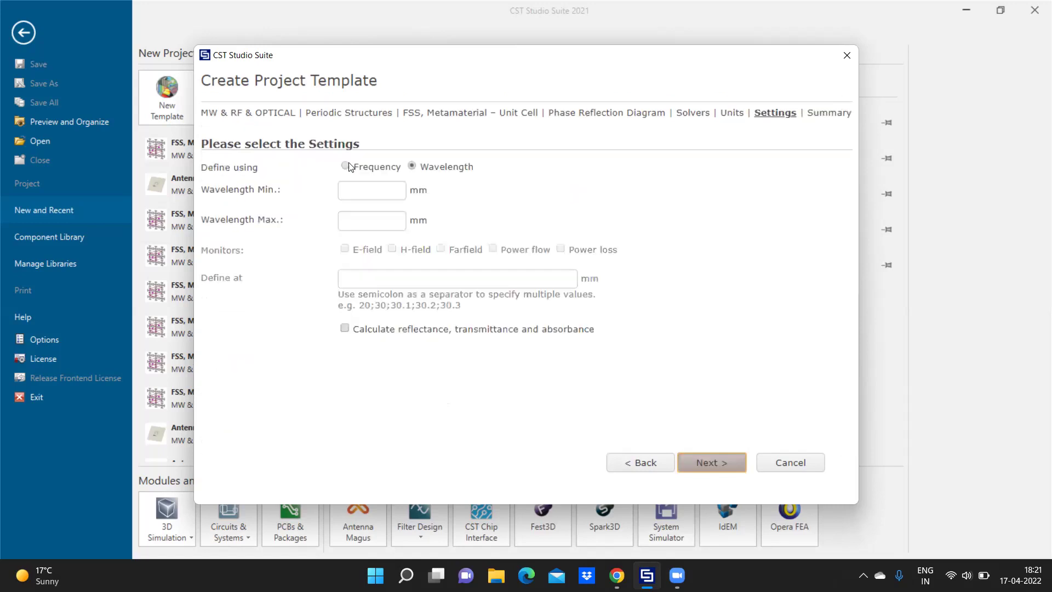
# Define the template settings by frequency from 26 to 29 GHz and enable the H-field monitor.
pyautogui.click(349, 166)
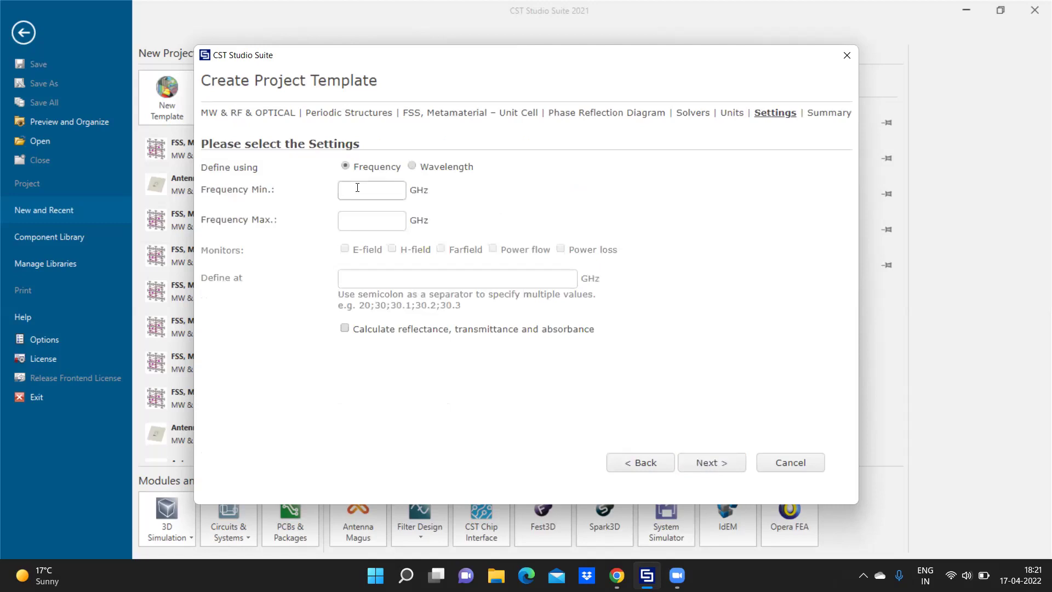
pyautogui.write('27')
pyautogui.click(371, 228)
pyautogui.write('29')
pyautogui.click(359, 195)
pyautogui.press('BackSpace')
pyautogui.write('6')
pyautogui.click(694, 466)
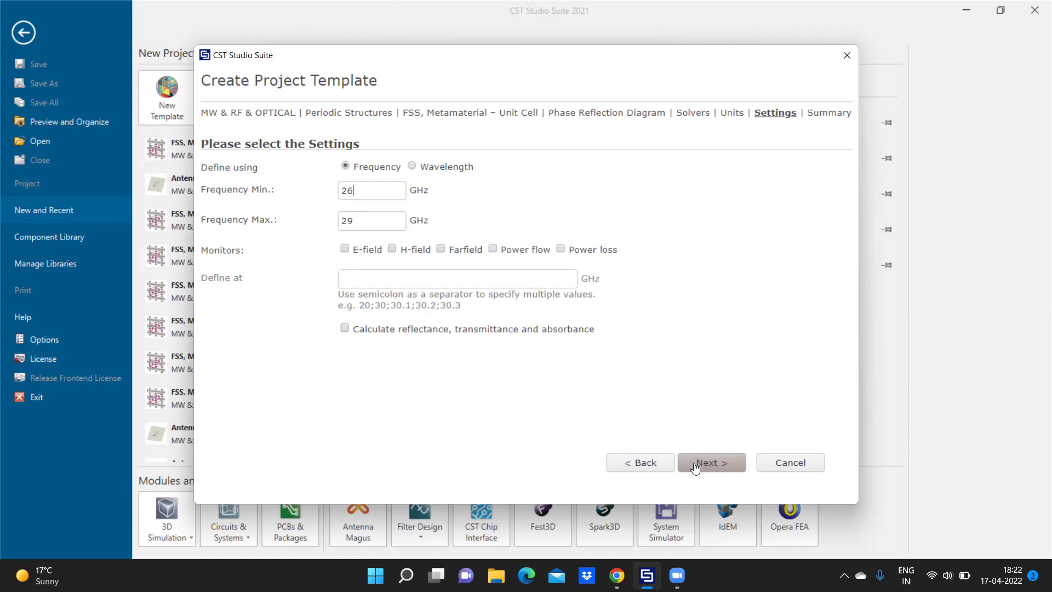
pyautogui.click(392, 249)
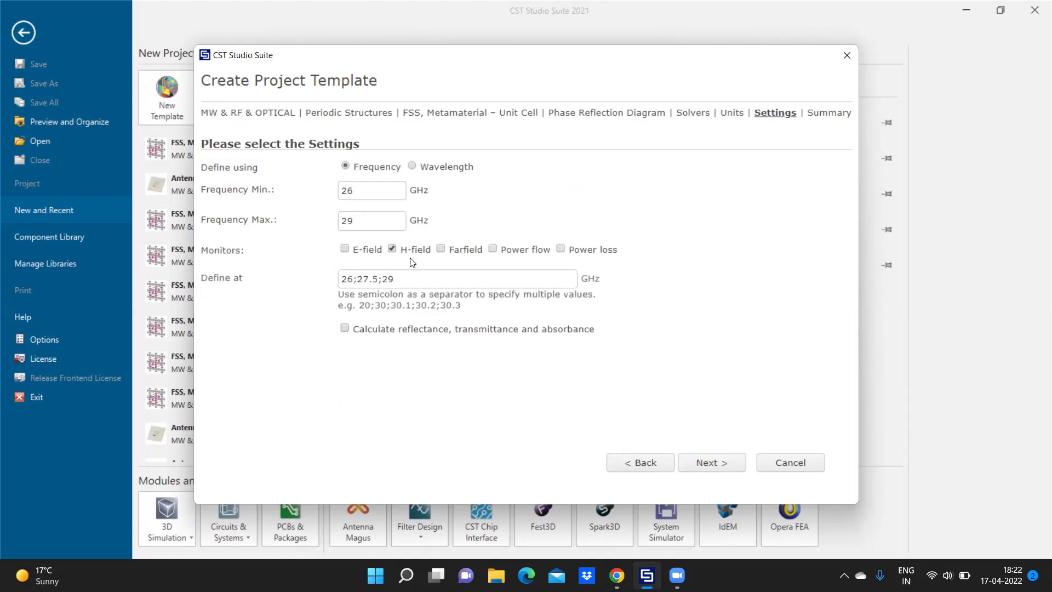
pyautogui.click(700, 464)
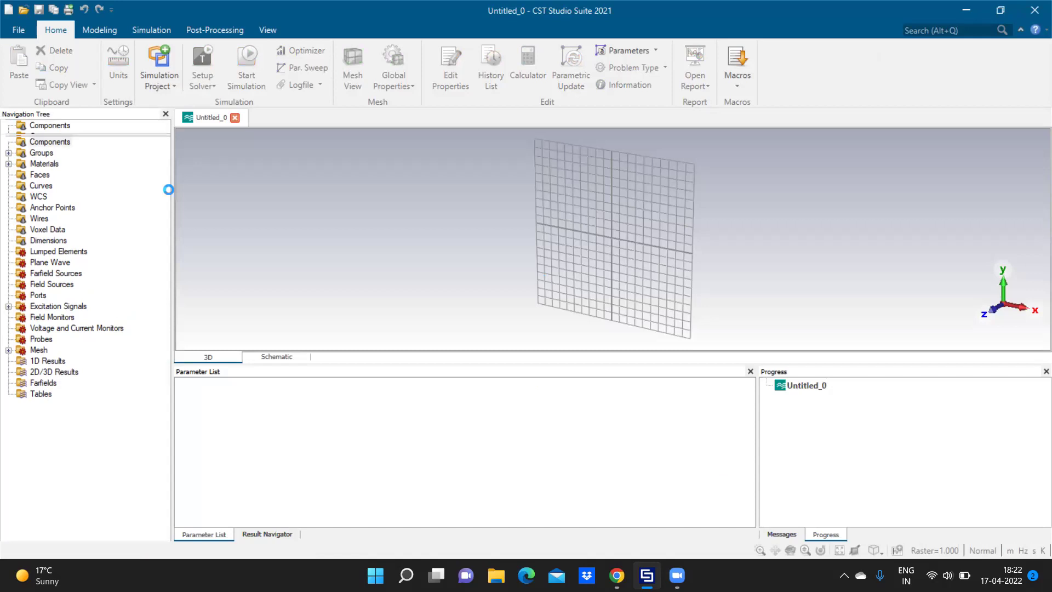
# Save the project as reflectarray_unitcell on Local Disk (E:).
pyautogui.click(19, 31)
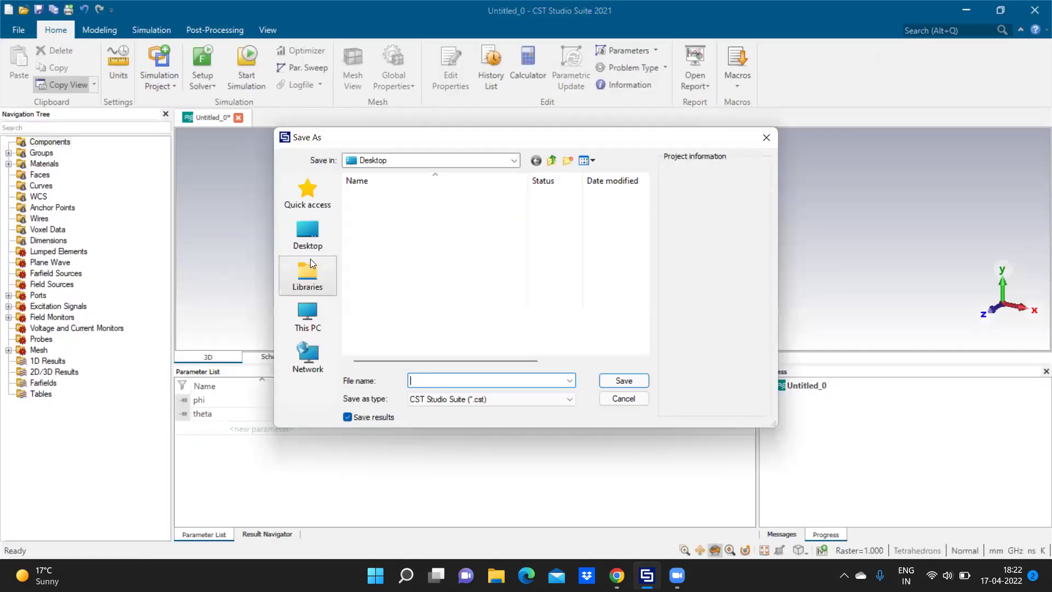
pyautogui.click(310, 244)
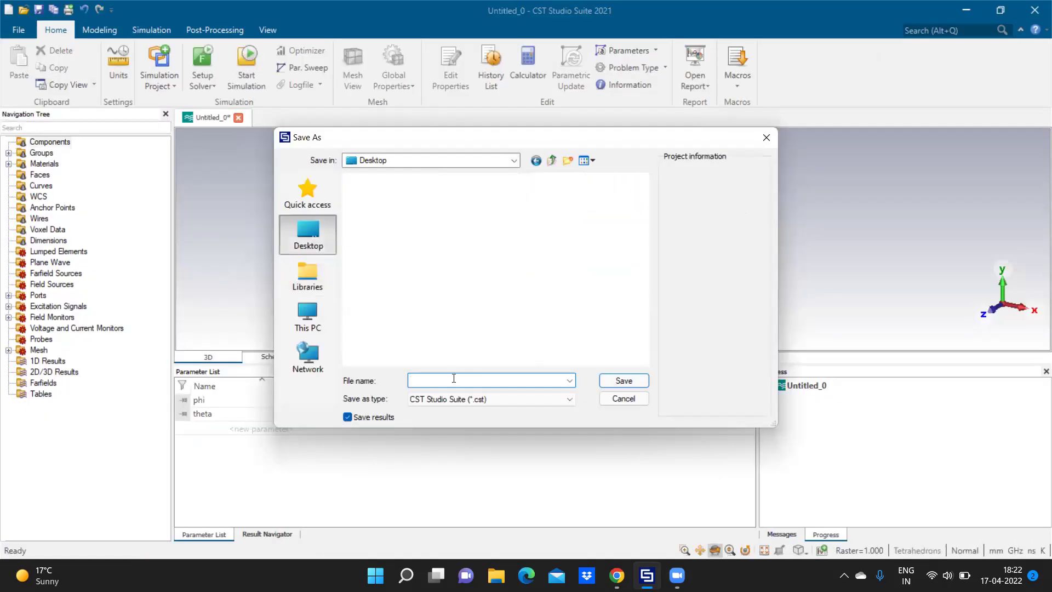
pyautogui.write('ref')
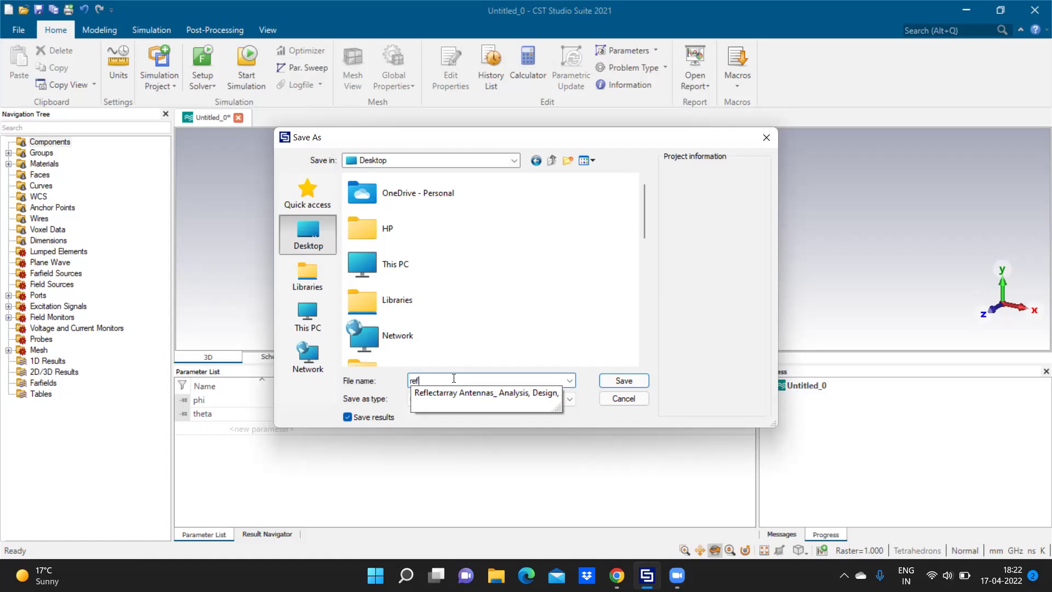
pyautogui.click(308, 323)
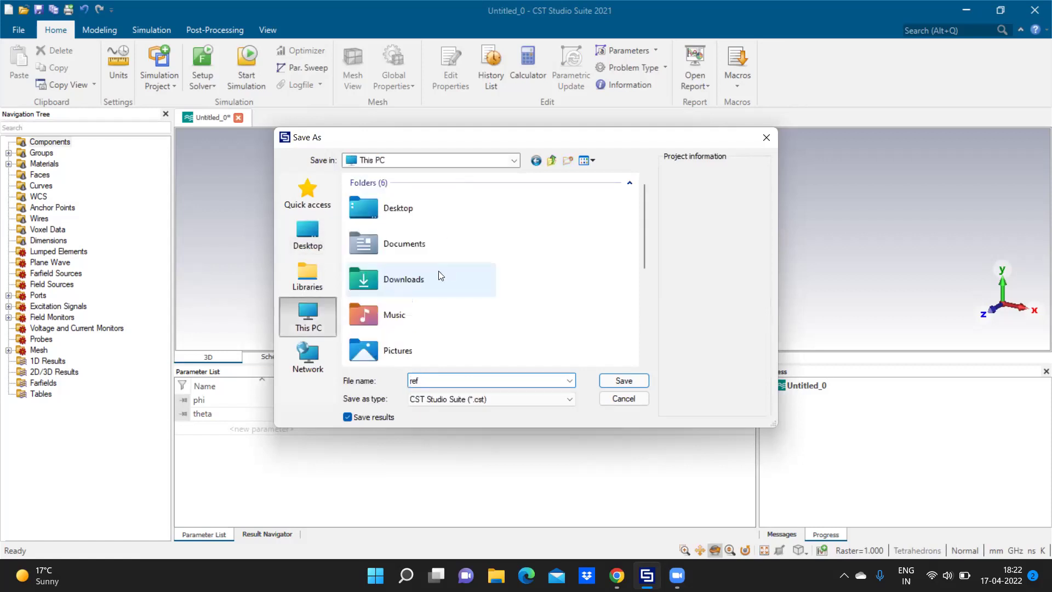
pyautogui.scroll(-2, 441, 275)
pyautogui.scroll(-3, 441, 275)
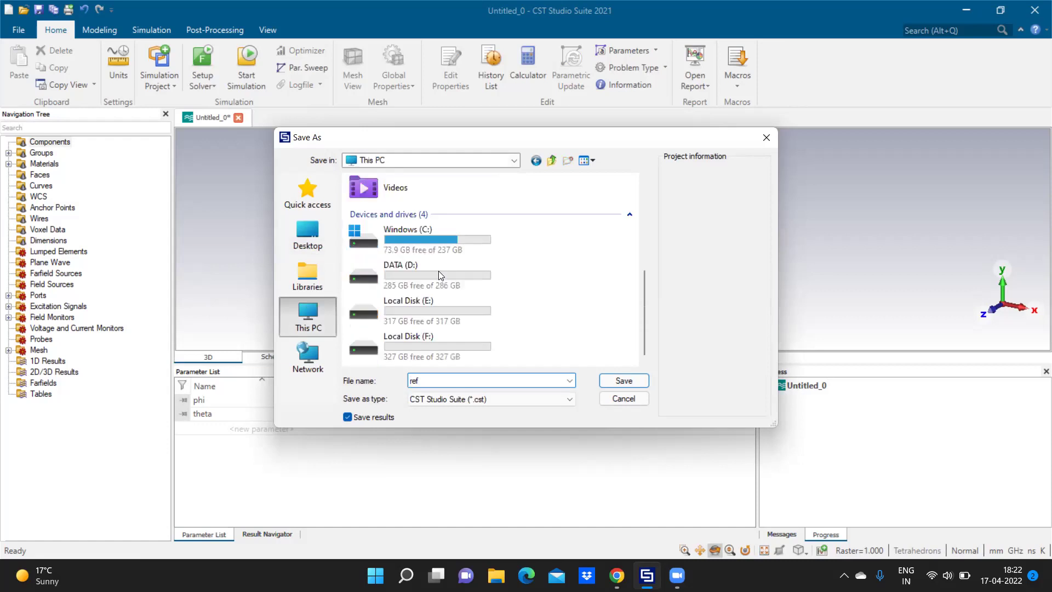
pyautogui.doubleClick(439, 310)
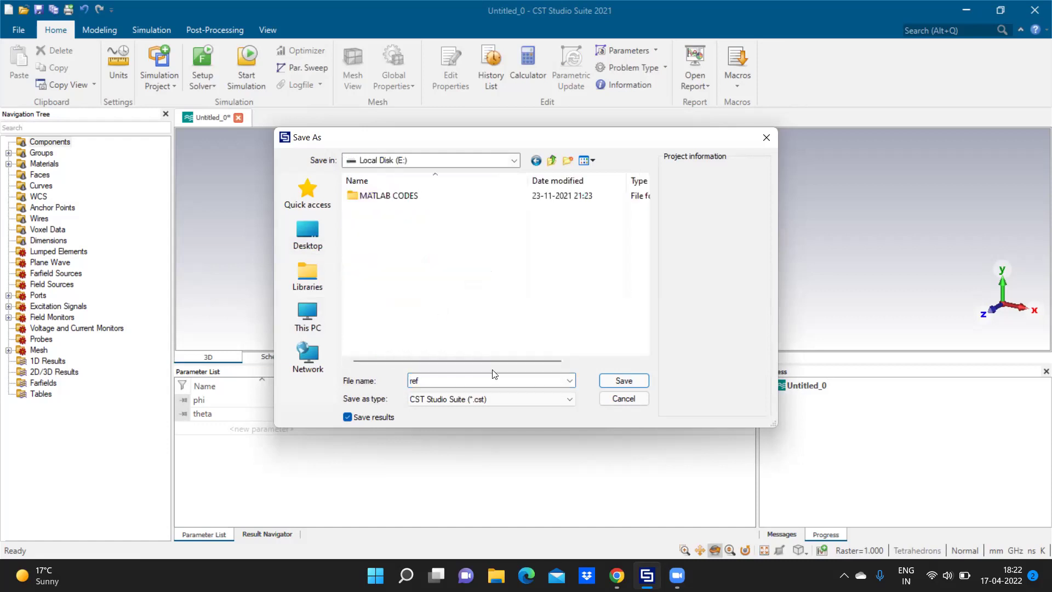
pyautogui.doubleClick(466, 379)
pyautogui.write('reflectarray_unitcell')
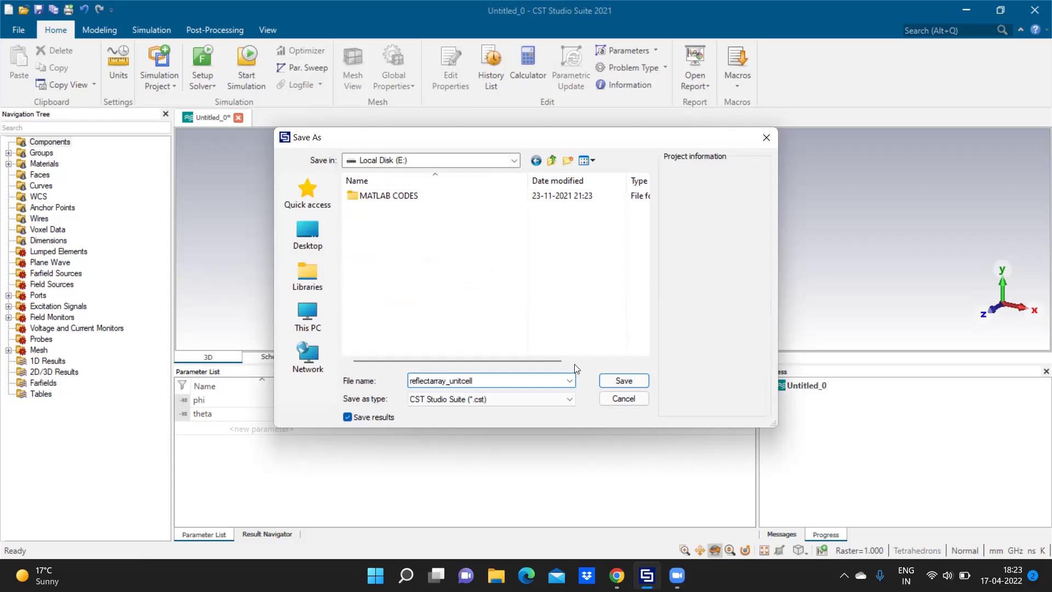
pyautogui.click(615, 382)
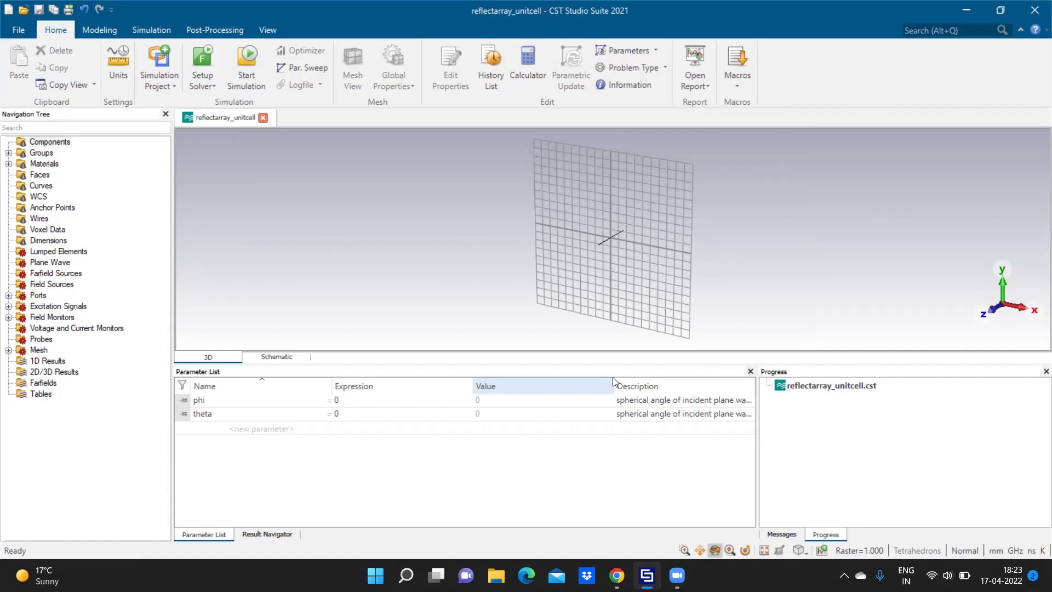
# Begin a new brick with manually entered dimensions and name it ground, dismissing the OneDrive offer.
pyautogui.click(100, 34)
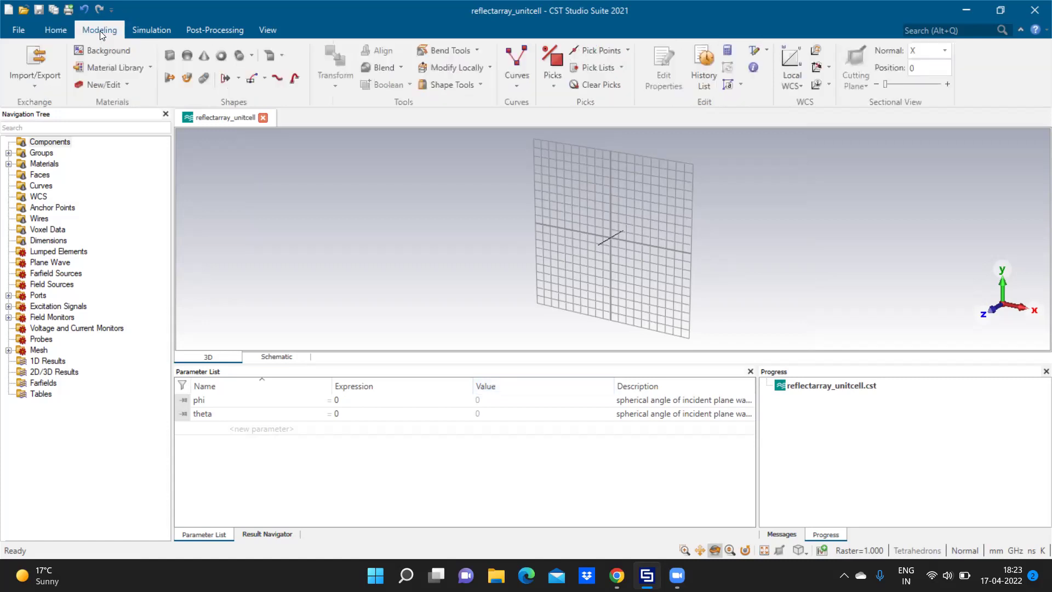
pyautogui.click(169, 55)
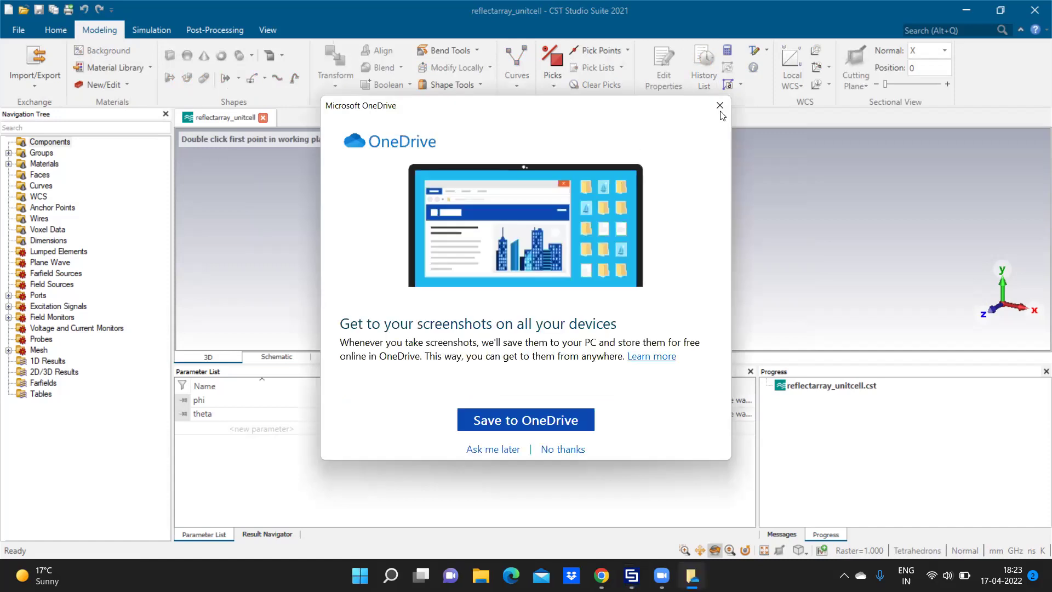
pyautogui.click(719, 106)
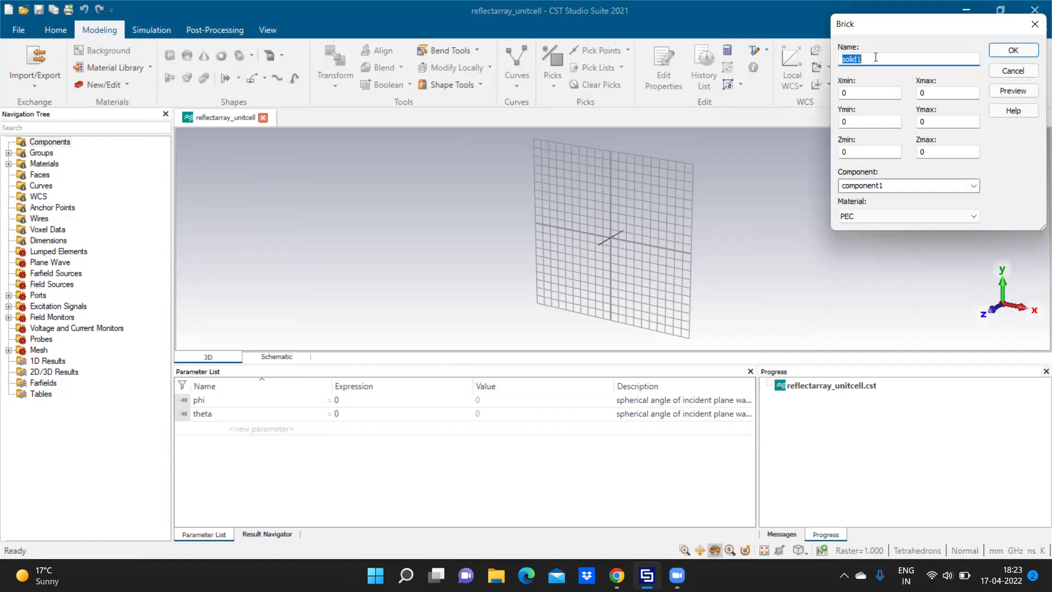
pyautogui.write('ground')
# Set the ground brick's X and Y extents from -a/2 to a/2.
pyautogui.click(873, 93)
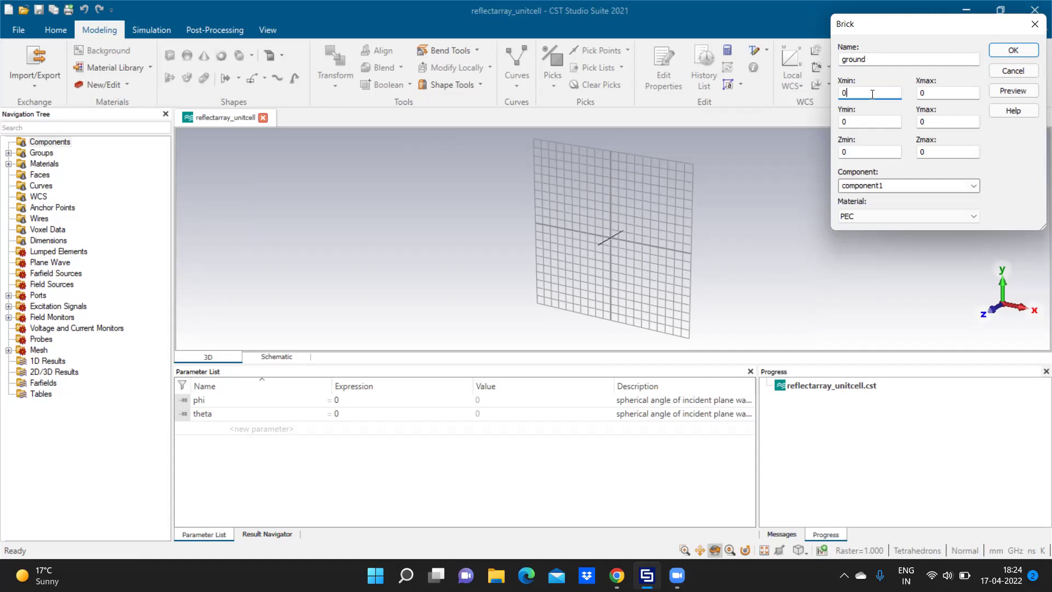
pyautogui.press('BackSpace')
pyautogui.write('-a/2')
pyautogui.click(950, 92)
pyautogui.press('BackSpace')
pyautogui.write('a/2')
pyautogui.click(871, 122)
pyautogui.press('BackSpace')
pyautogui.write('-a/2')
pyautogui.click(941, 119)
pyautogui.press('BackSpace')
pyautogui.write('a/2')
# Set the ground brick's Z extent from 0 to t, discarding the suggested theta completion.
pyautogui.click(868, 154)
pyautogui.click(945, 150)
pyautogui.press('BackSpace')
pyautogui.write('t')
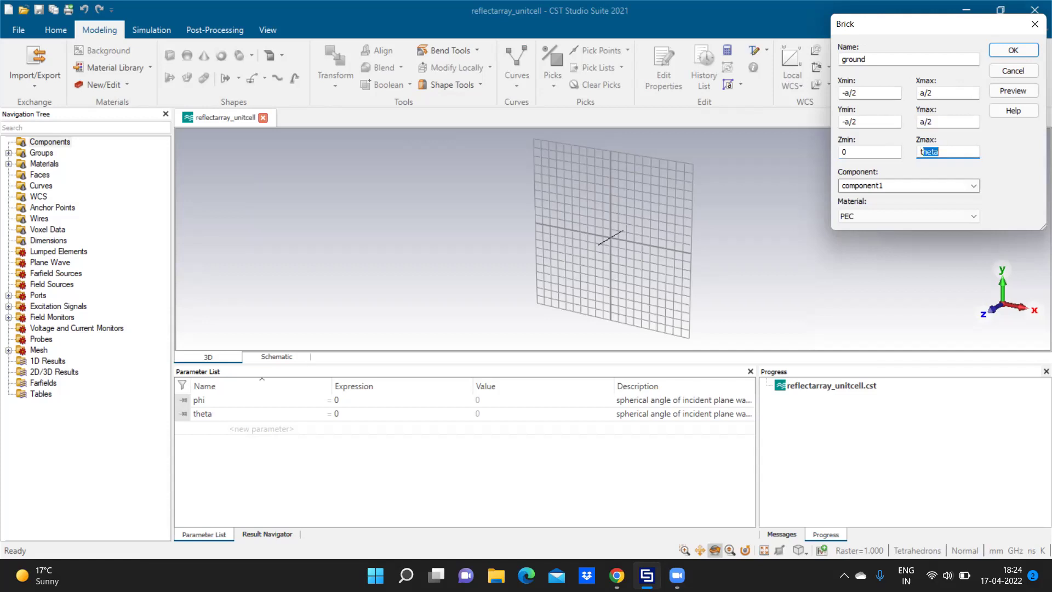
pyautogui.press('BackSpace')
# Load Copper (annealed) from the material library as the ground brick's material.
pyautogui.click(908, 217)
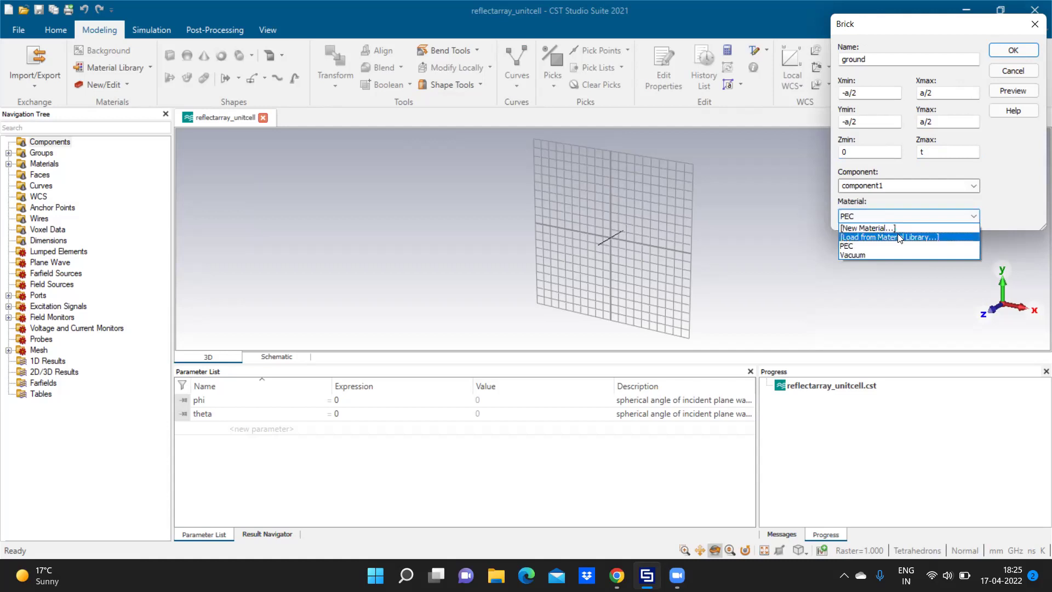
pyautogui.click(898, 237)
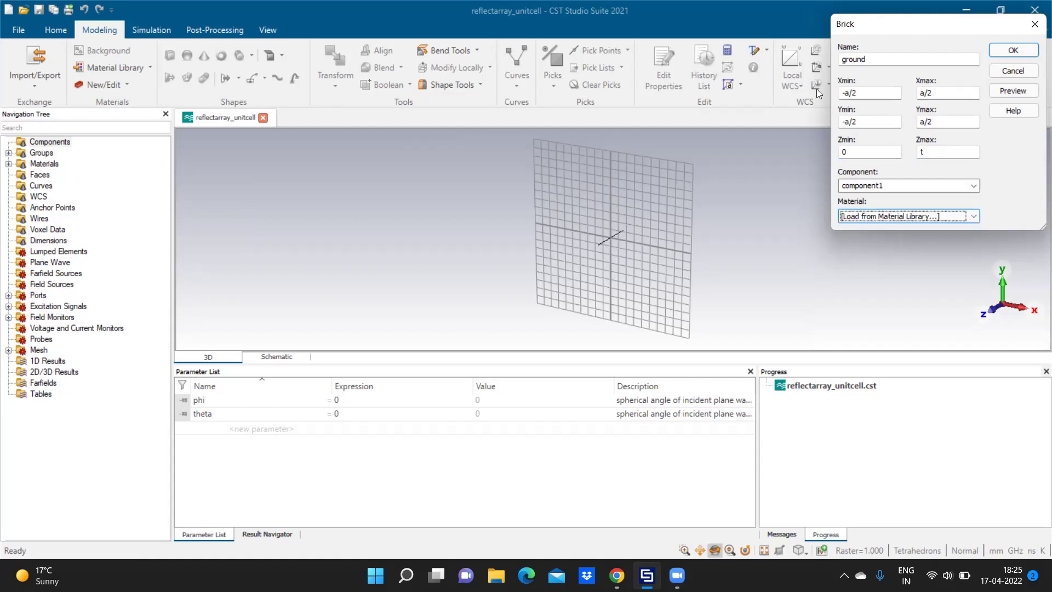
pyautogui.write('c')
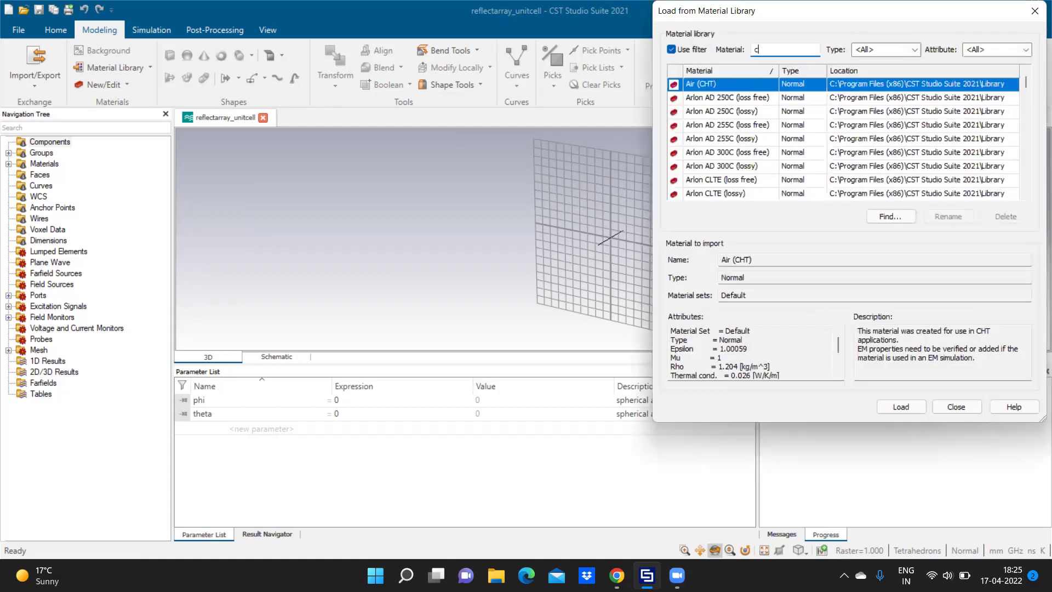
pyautogui.write('opp')
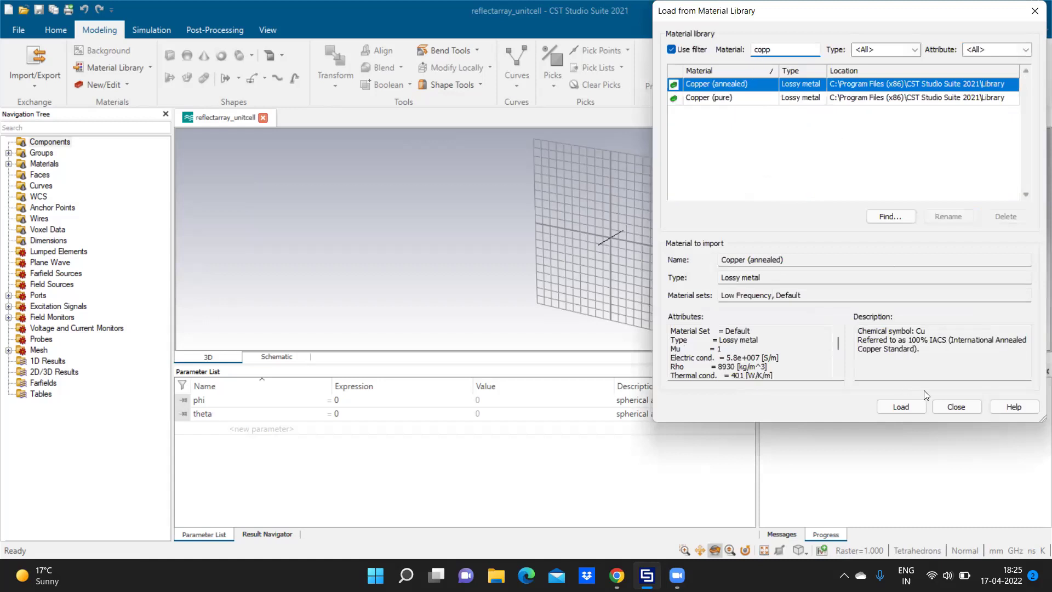
pyautogui.click(902, 407)
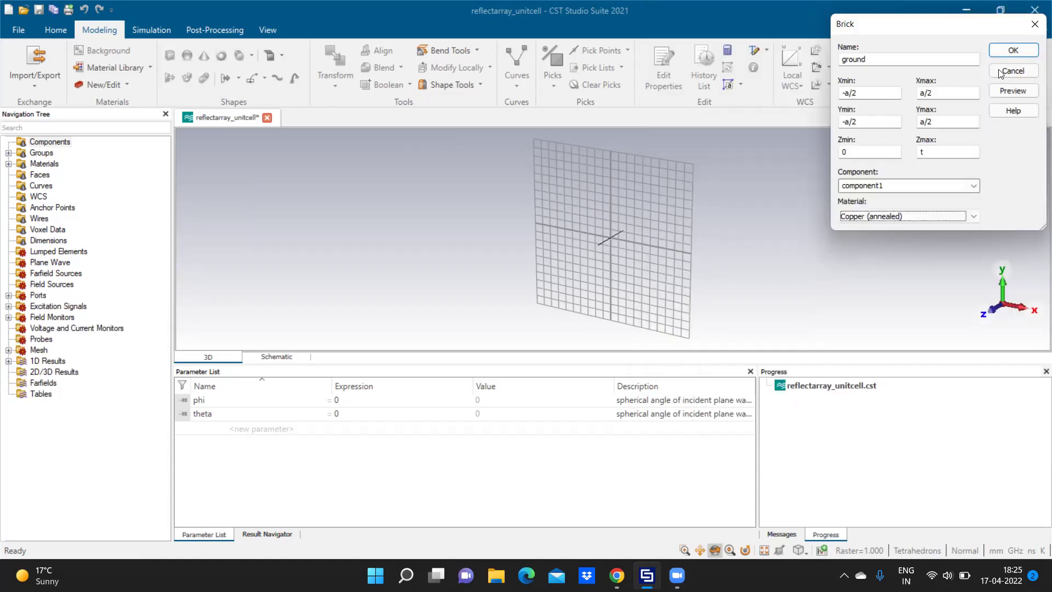
# Preview the ground brick and define its missing parameter a as 5.36, described as "size of unit cell".
pyautogui.click(1000, 90)
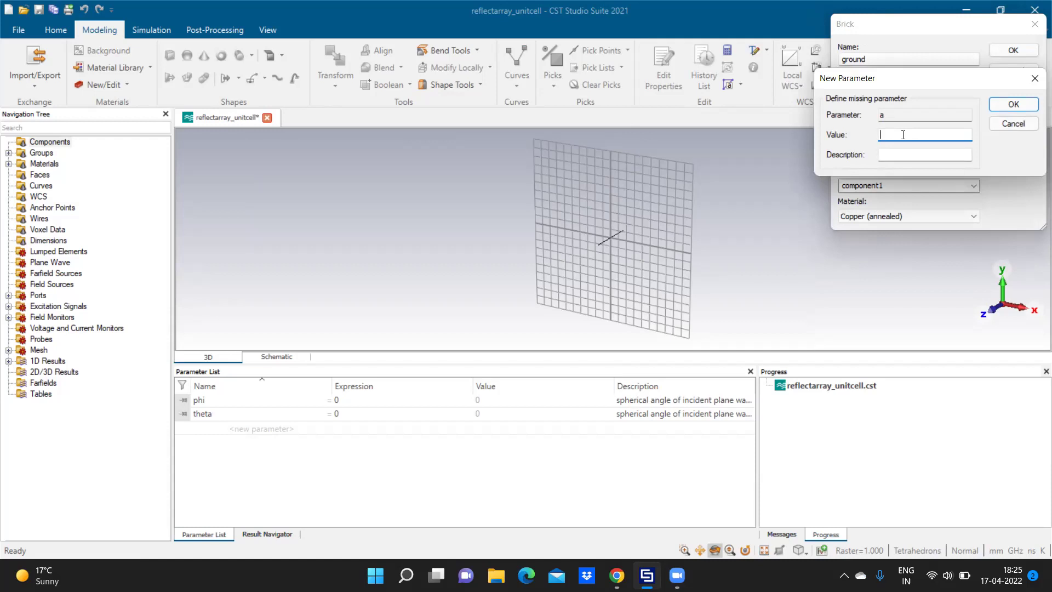
pyautogui.write('5.36')
pyautogui.click(897, 156)
pyautogui.write('size of unit cell')
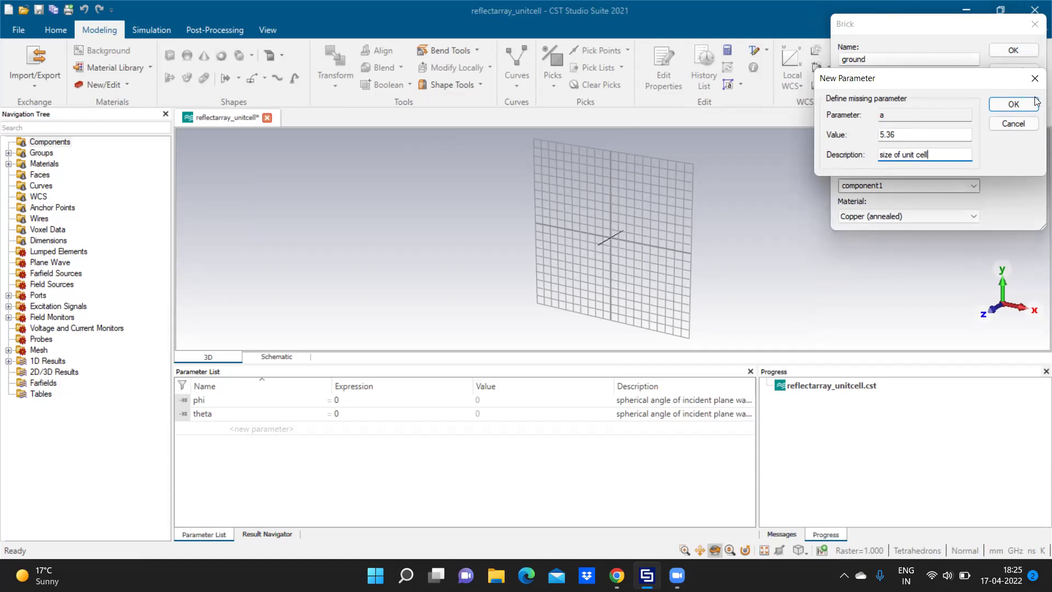
pyautogui.click(1015, 104)
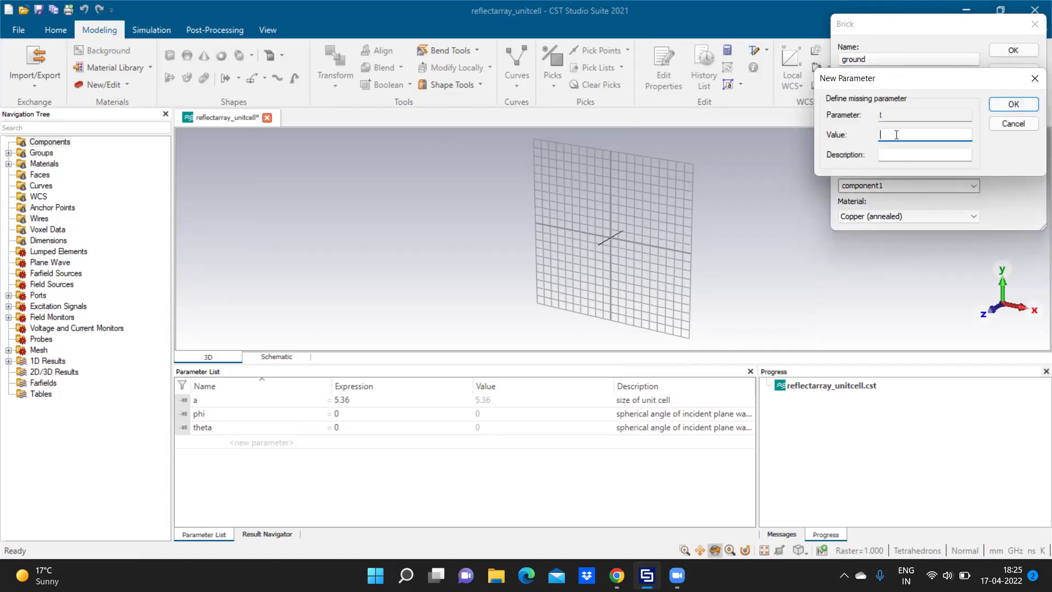
# Define parameter t as 0.035, described as "thickness of ground", and create the ground brick.
pyautogui.write('.035')
pyautogui.click(895, 156)
pyautogui.click(884, 135)
pyautogui.write('0')
pyautogui.click(879, 154)
pyautogui.write('thickness of')
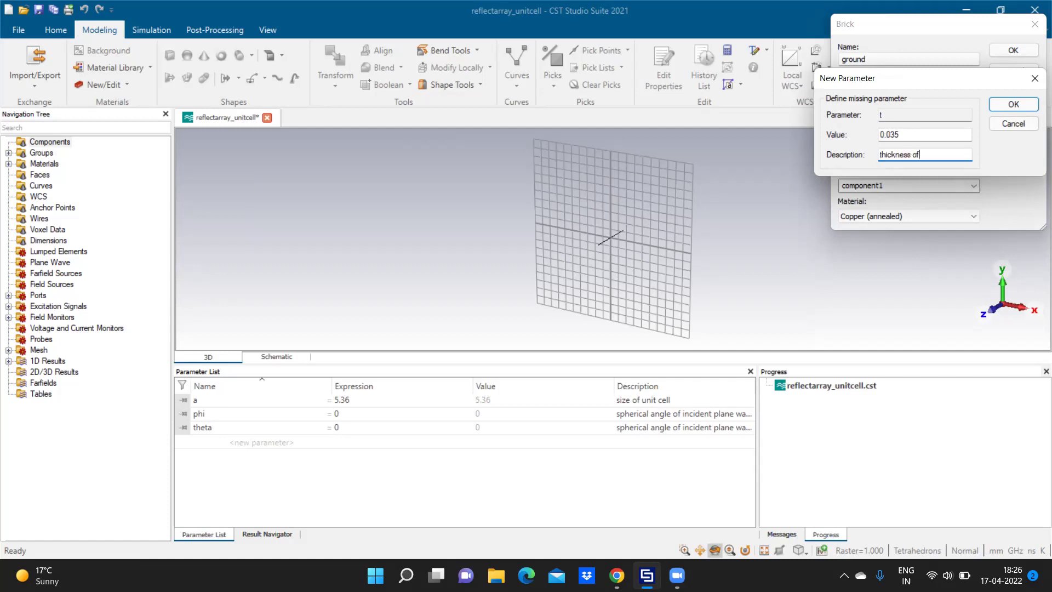
pyautogui.write(' ground')
pyautogui.click(1006, 109)
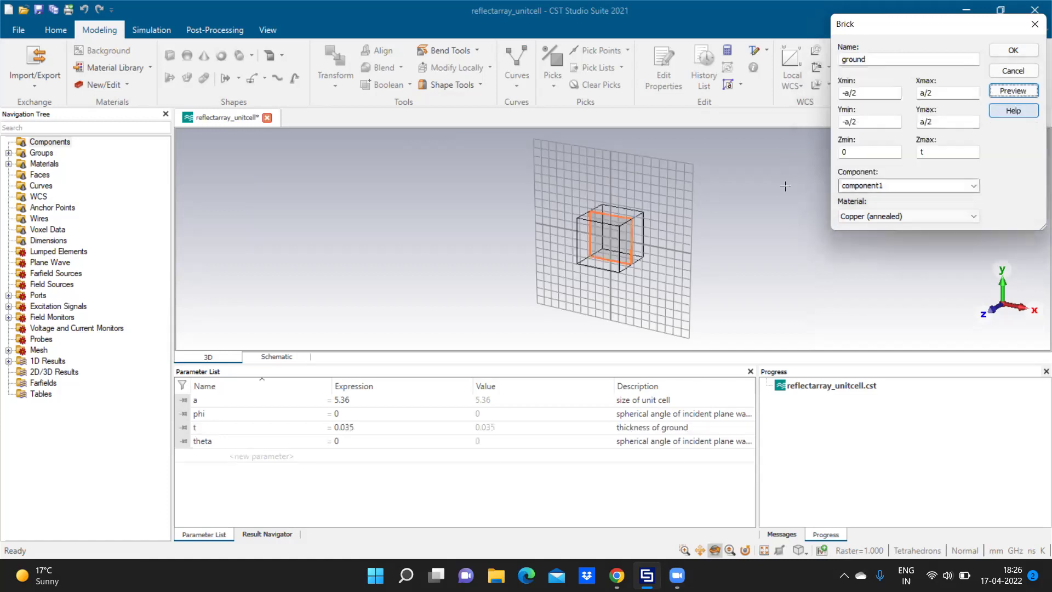
pyautogui.click(1013, 51)
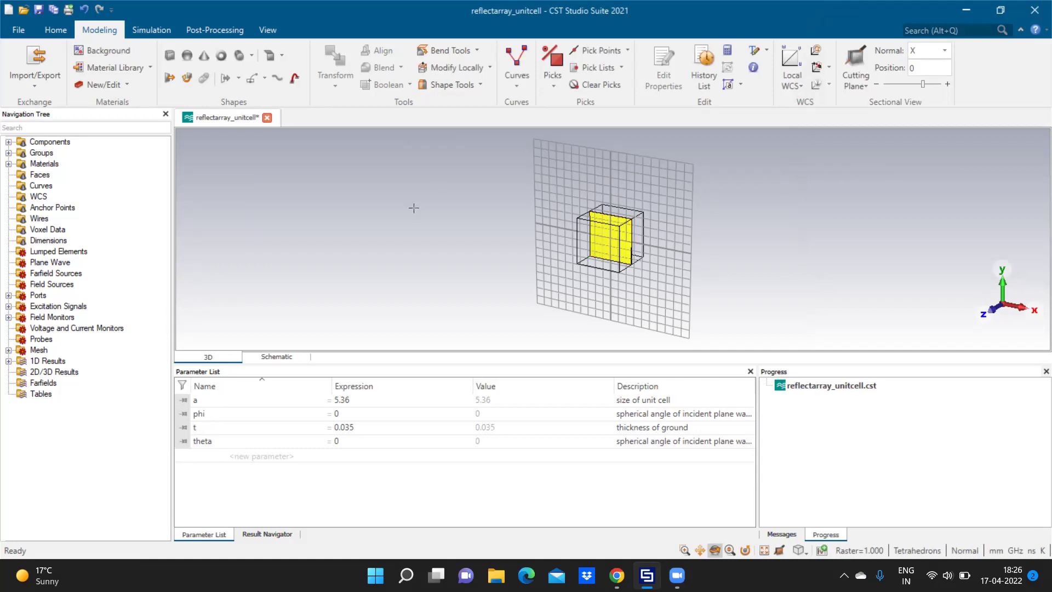
# Set up a face extrusion from the ground plane's front face, named substrate, with height t_s.
pyautogui.press('s')
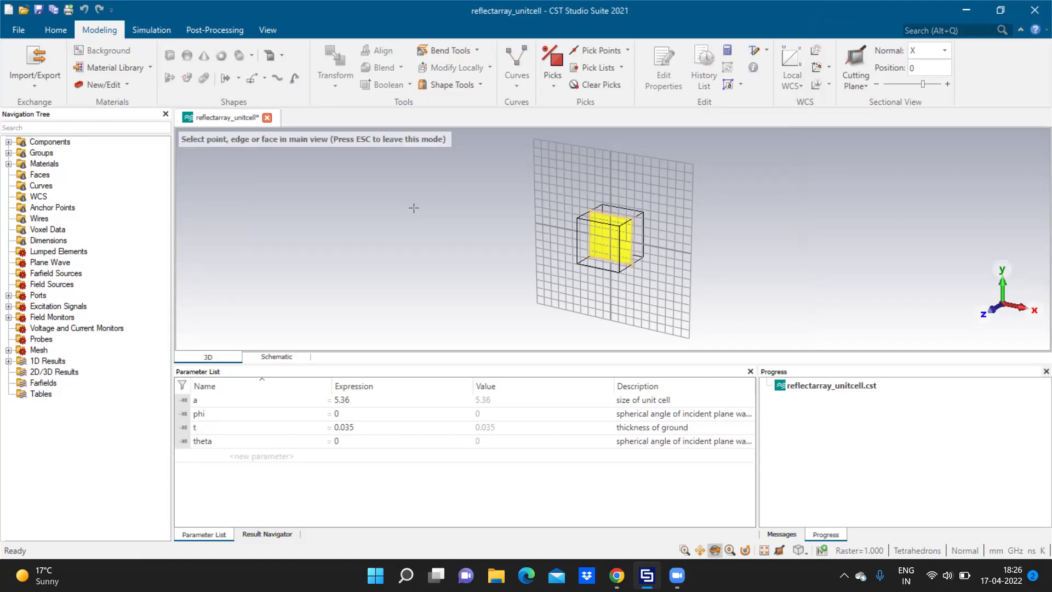
pyautogui.click(611, 244)
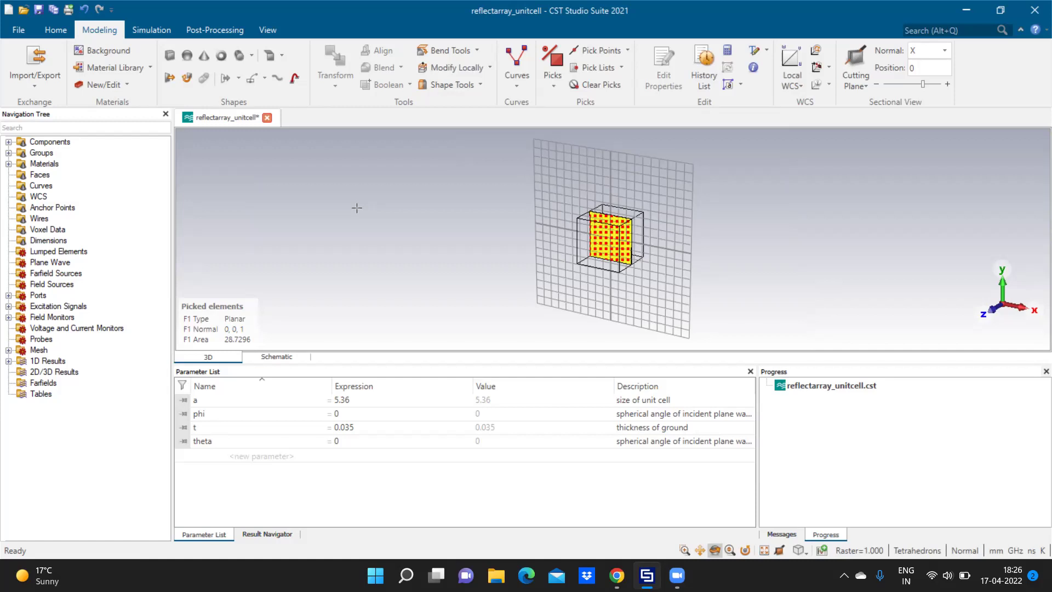
pyautogui.click(170, 60)
pyautogui.click(169, 79)
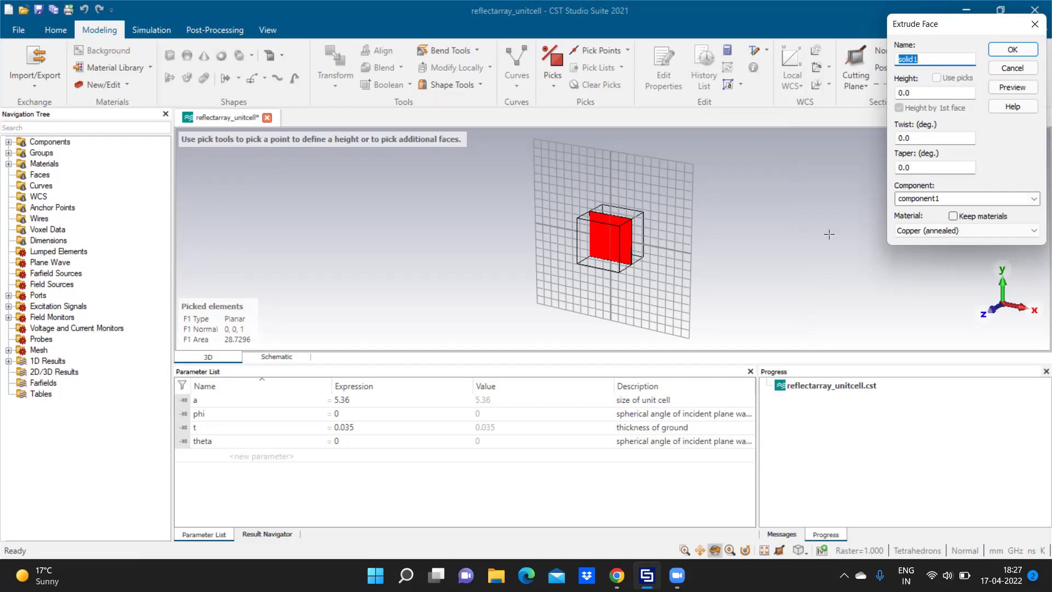
pyautogui.write('su')
pyautogui.write('n')
pyautogui.press('BackSpace')
pyautogui.write('bstrat')
pyautogui.press('BackSpace')
pyautogui.press('BackSpace')
pyautogui.press('BackSpace')
pyautogui.write('t_s')
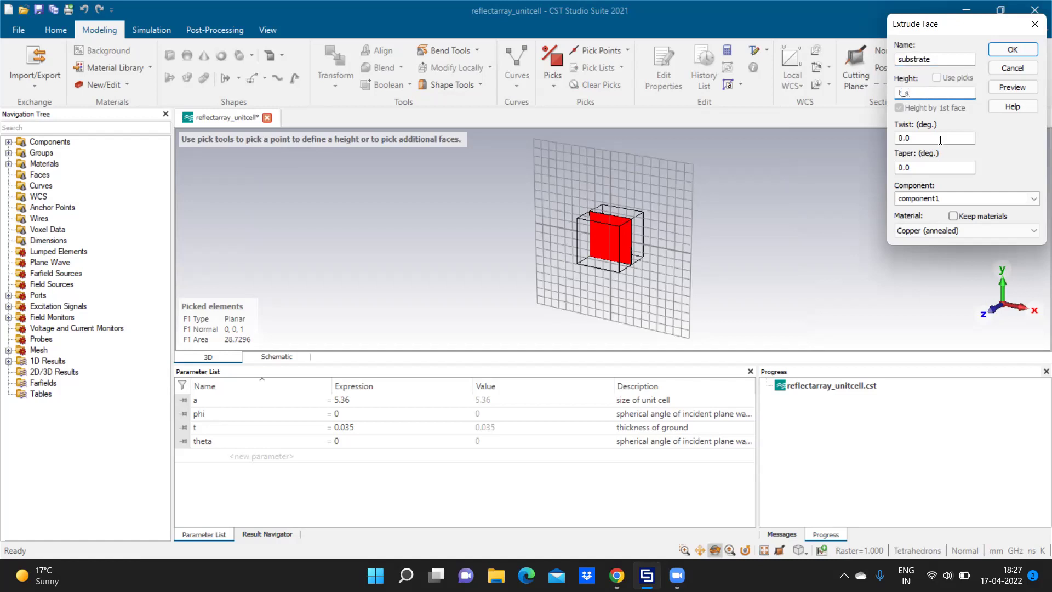
# Load Rogers RO3035 (lossy) from the material library as the substrate's material.
pyautogui.click(926, 233)
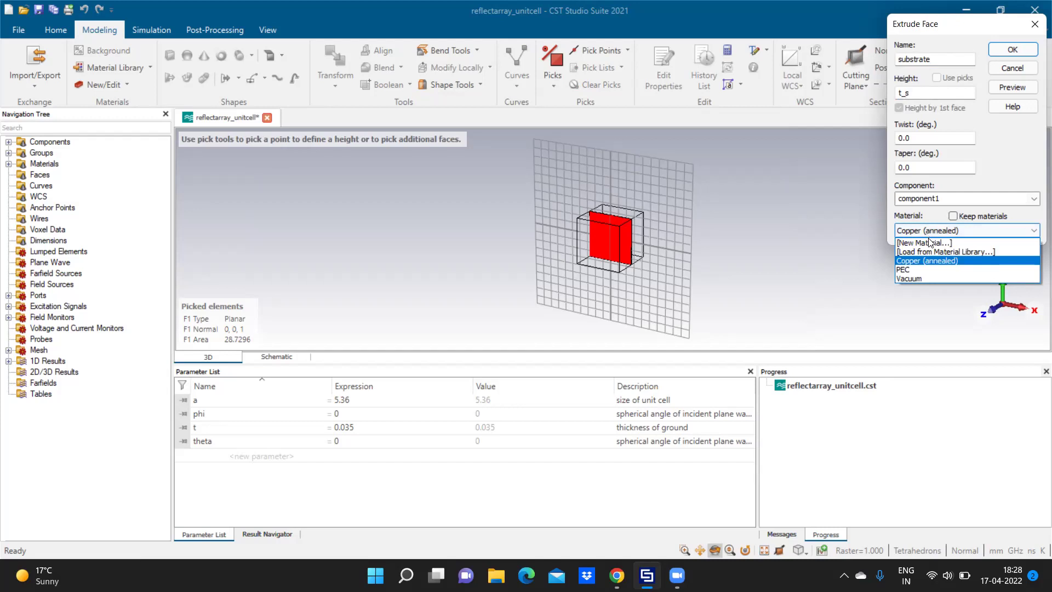
pyautogui.click(934, 252)
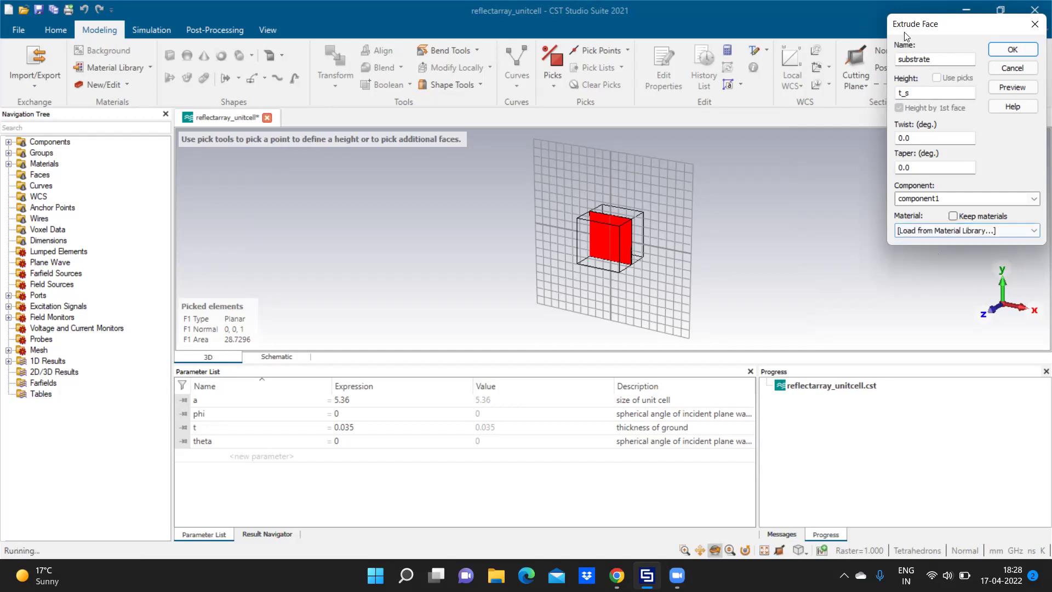
pyautogui.click(788, 51)
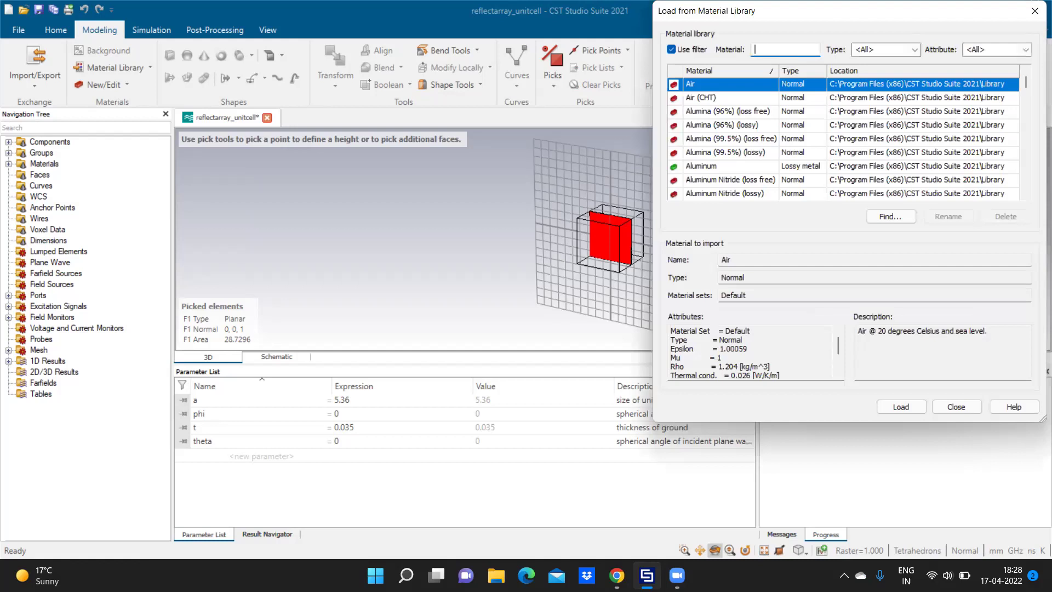
pyautogui.write('RO3035')
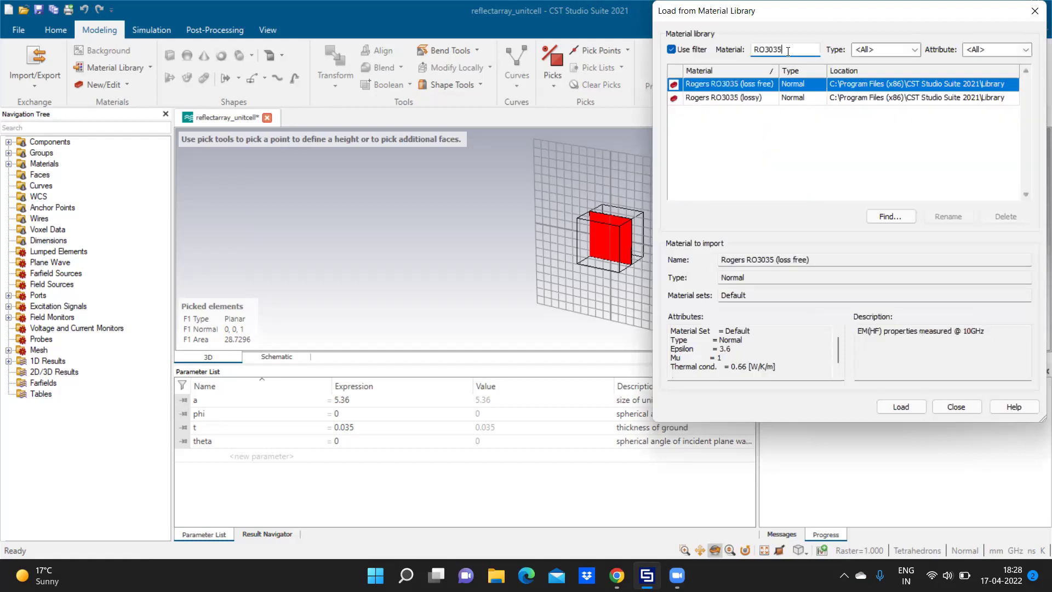
pyautogui.click(763, 99)
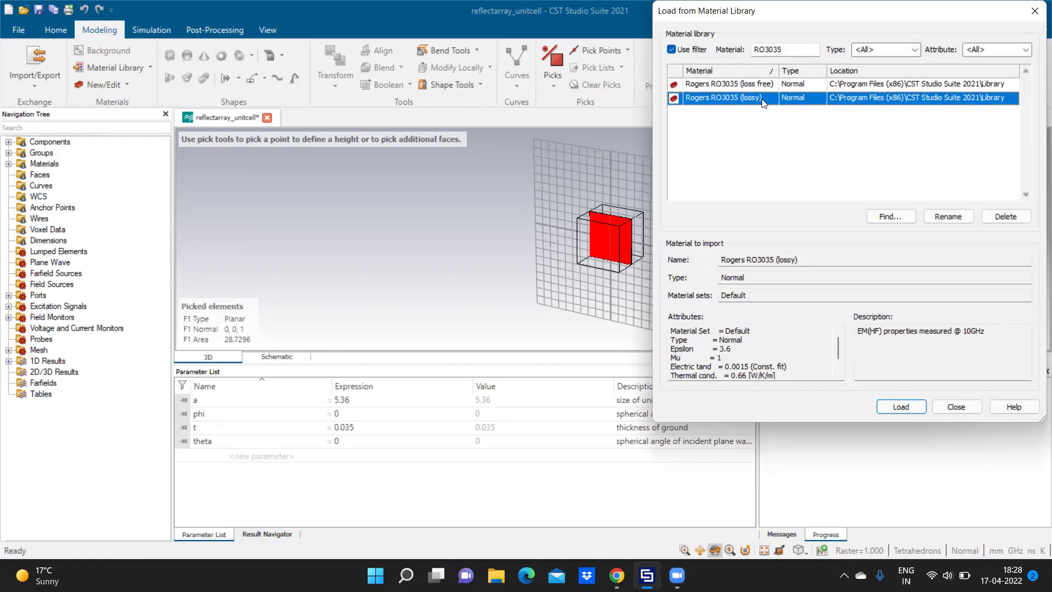
pyautogui.click(901, 407)
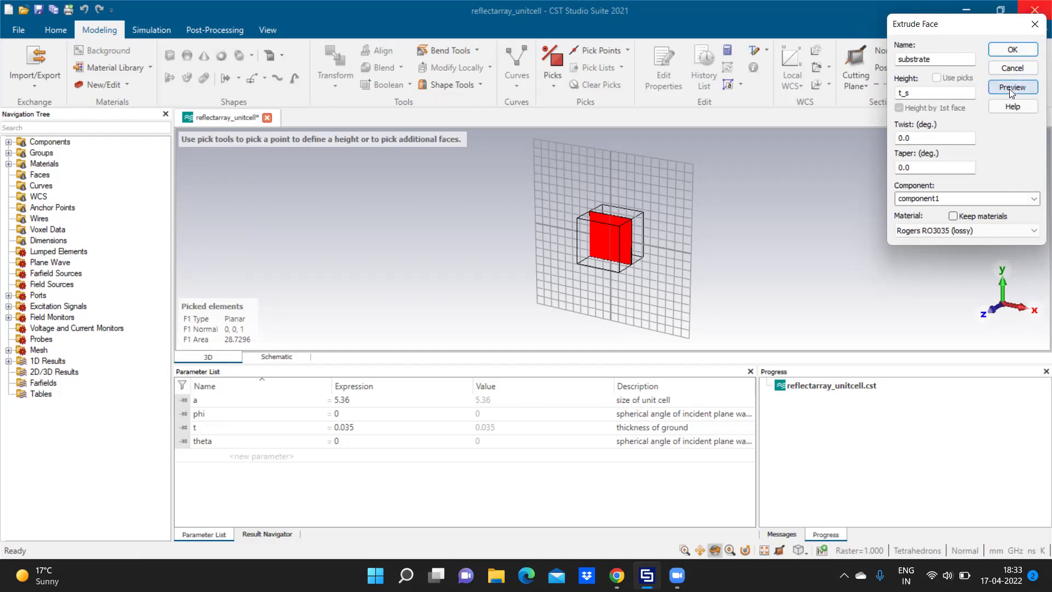
# Preview the substrate, define parameter t_s as .7 with the description "thickness of substrate", and create the extrusion.
pyautogui.click(1011, 87)
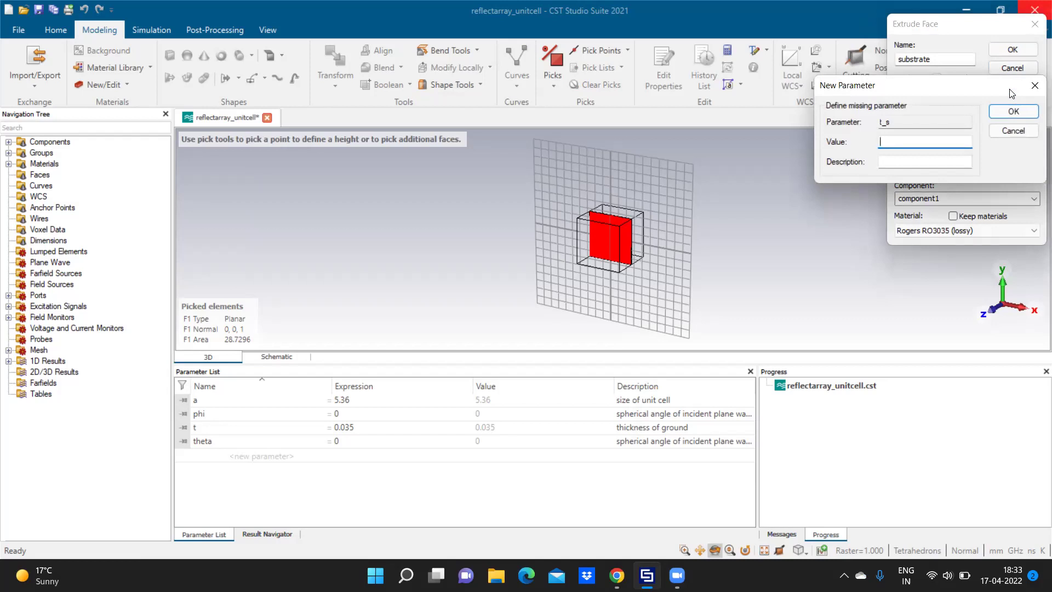
pyautogui.write('.7')
pyautogui.click(914, 161)
pyautogui.write('thickness')
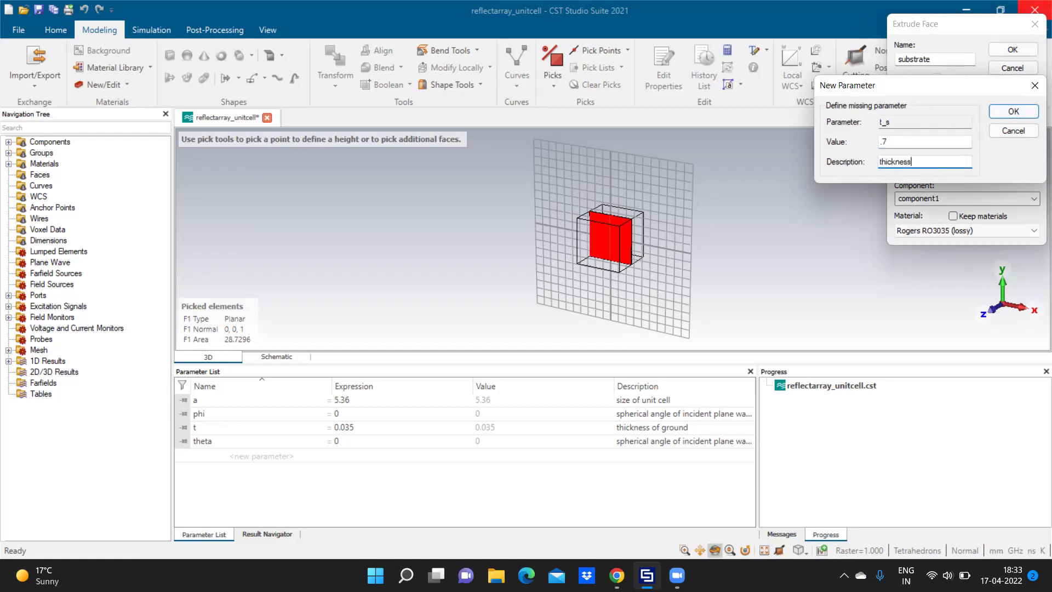
pyautogui.write(' of substrate')
pyautogui.click(1023, 112)
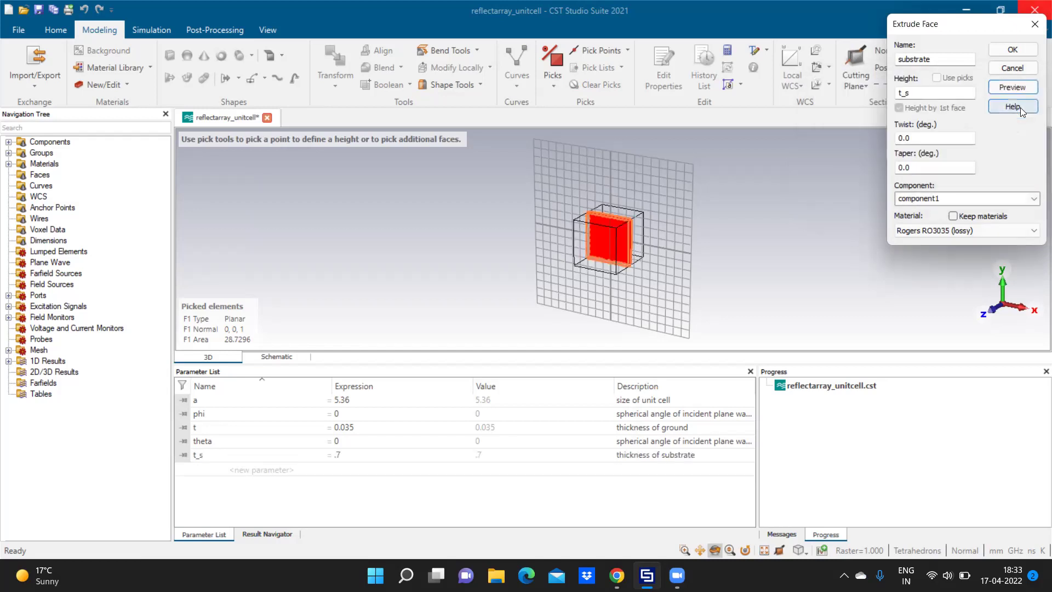
pyautogui.click(1002, 52)
pyautogui.press('Escape')
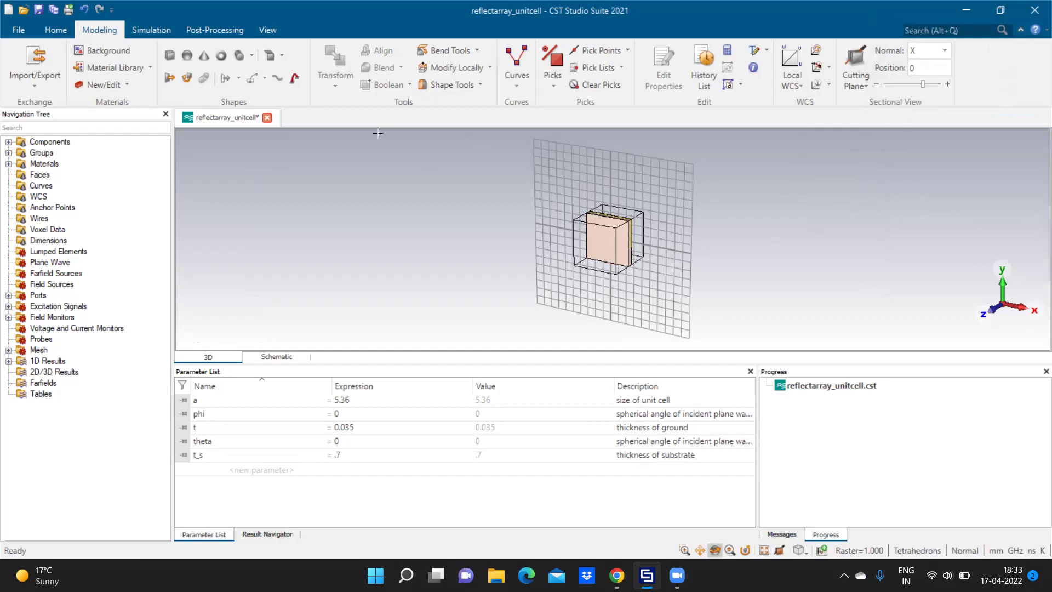
# Begin a new brick with manually entered dimensions, named cross dipole, with X extents from -wd/2 to wd/2.
pyautogui.click(172, 57)
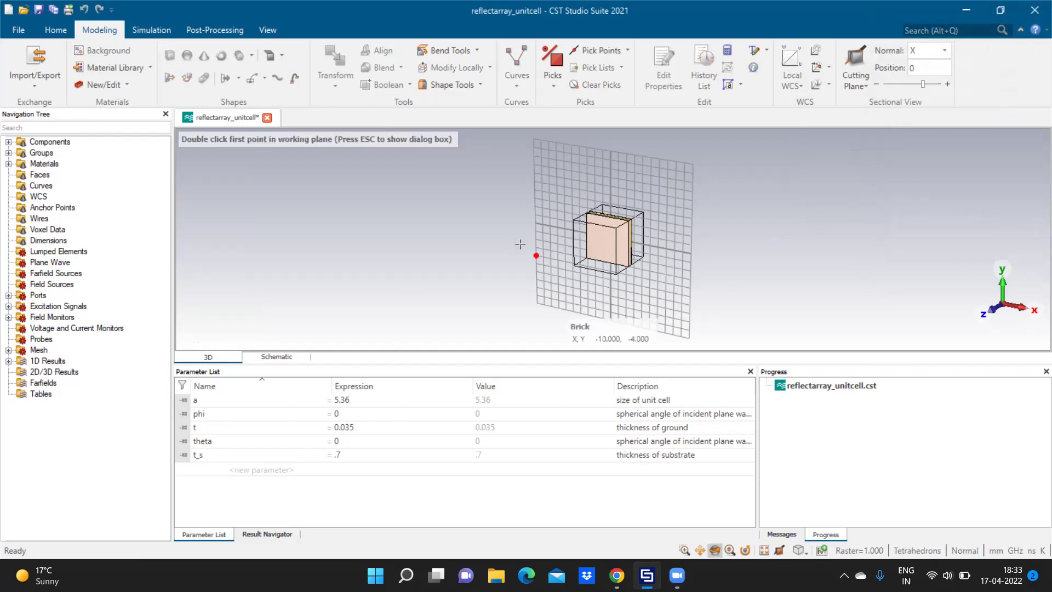
pyautogui.press('Escape')
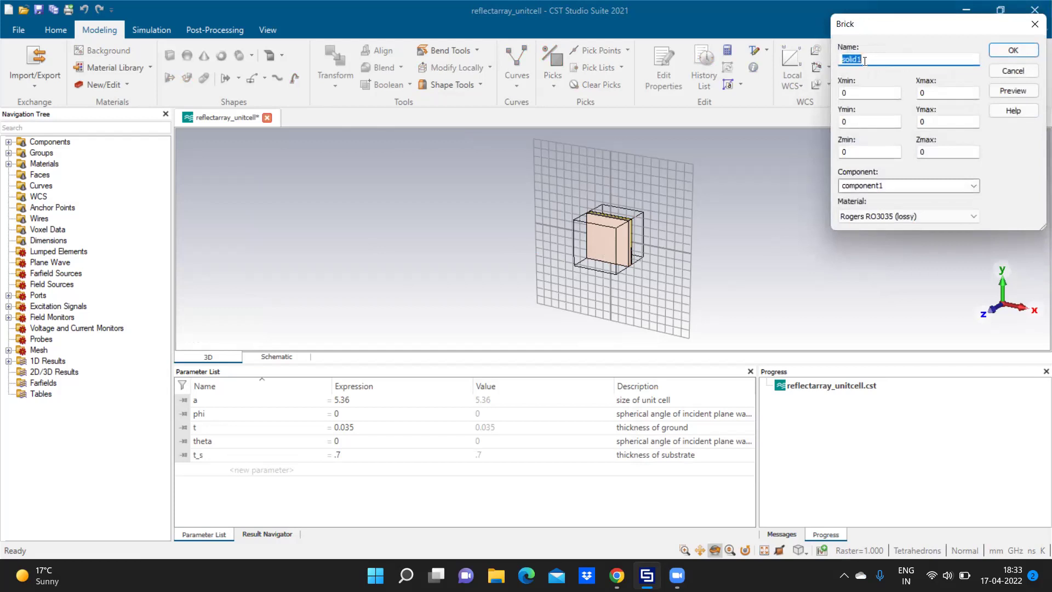
pyautogui.write('cross dipole')
pyautogui.click(860, 92)
pyautogui.press('BackSpace')
pyautogui.write('-w')
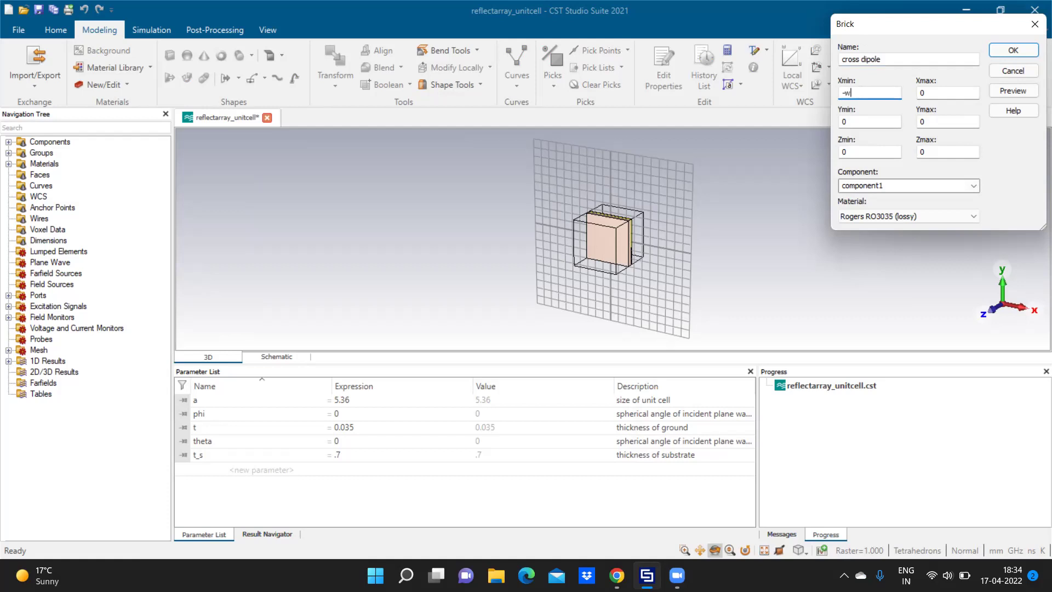
pyautogui.write('d/2')
pyautogui.click(942, 94)
pyautogui.press('BackSpace')
pyautogui.write('wd/2')
# Set the cross dipole brick's Y extents from -ld/2 to ld/2.
pyautogui.click(872, 123)
pyautogui.press('BackSpace')
pyautogui.write('-ld/2')
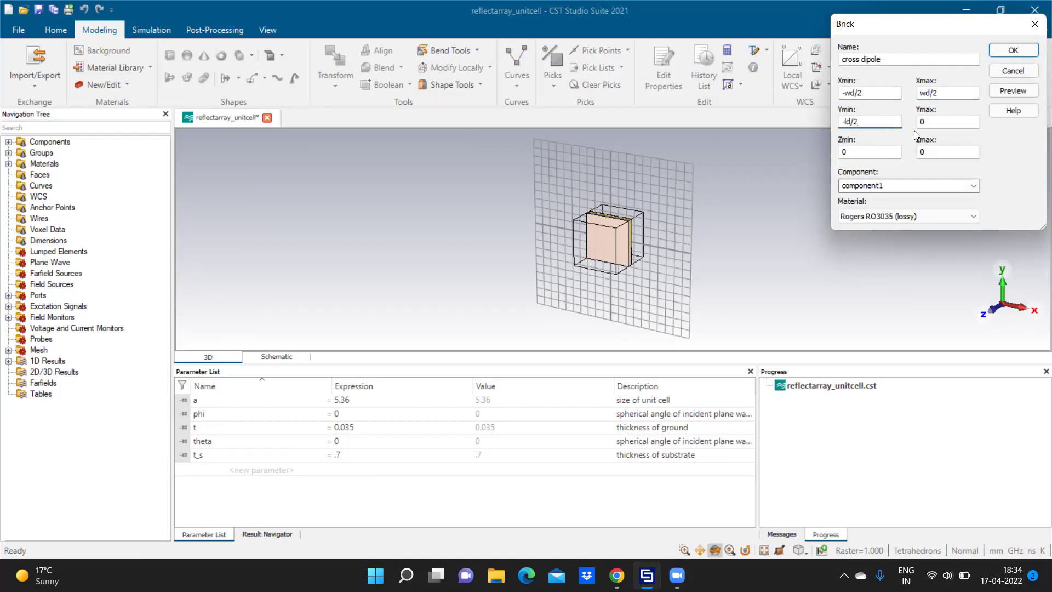
pyautogui.click(939, 123)
pyautogui.press('BackSpace')
pyautogui.write('ld/2')
# Set the cross dipole brick's Z extent from t+t_s to t++t_s+t and its material to Copper (annealed).
pyautogui.click(872, 153)
pyautogui.press('BackSpace')
pyautogui.write('t')
pyautogui.click(938, 153)
pyautogui.click(878, 157)
pyautogui.write('+t_s')
pyautogui.click(933, 156)
pyautogui.write('t++t_s+')
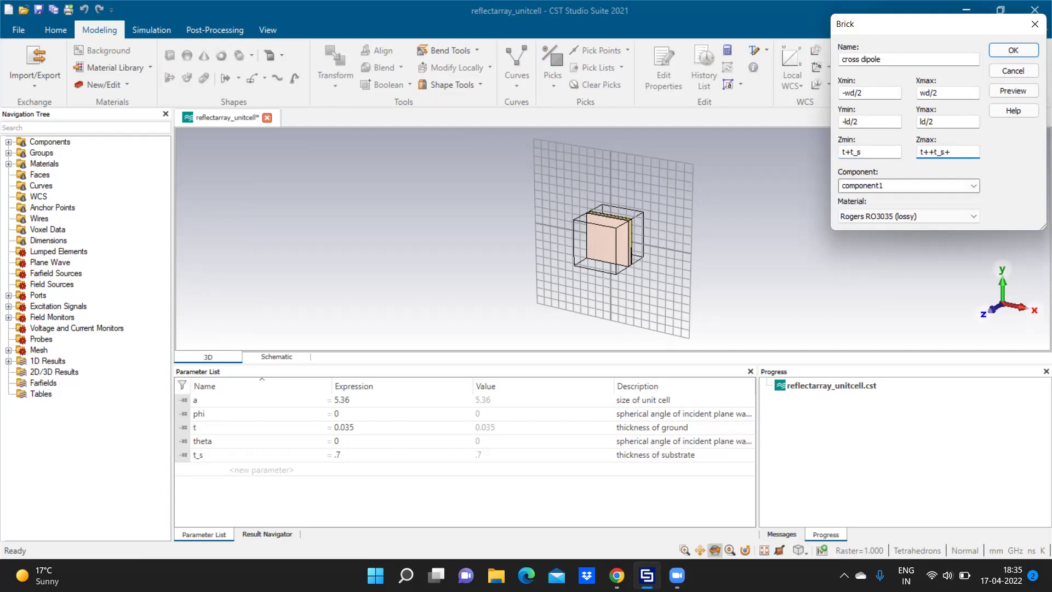
pyautogui.write('t')
pyautogui.click(903, 217)
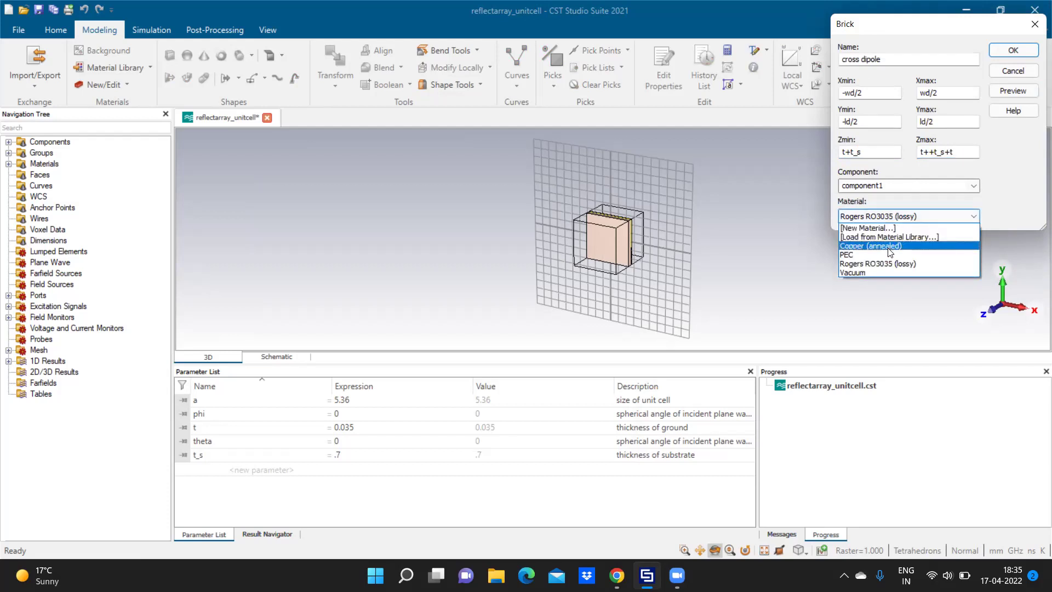
pyautogui.click(888, 247)
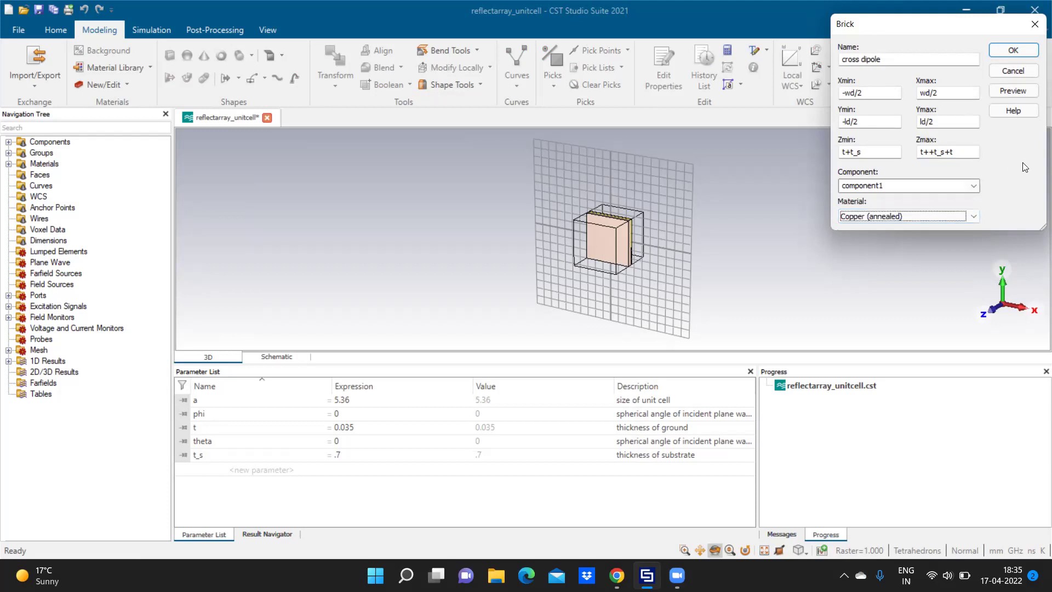
# Preview the cross dipole brick and define parameter wd as .5, described as "width of the cross dipole".
pyautogui.click(1013, 91)
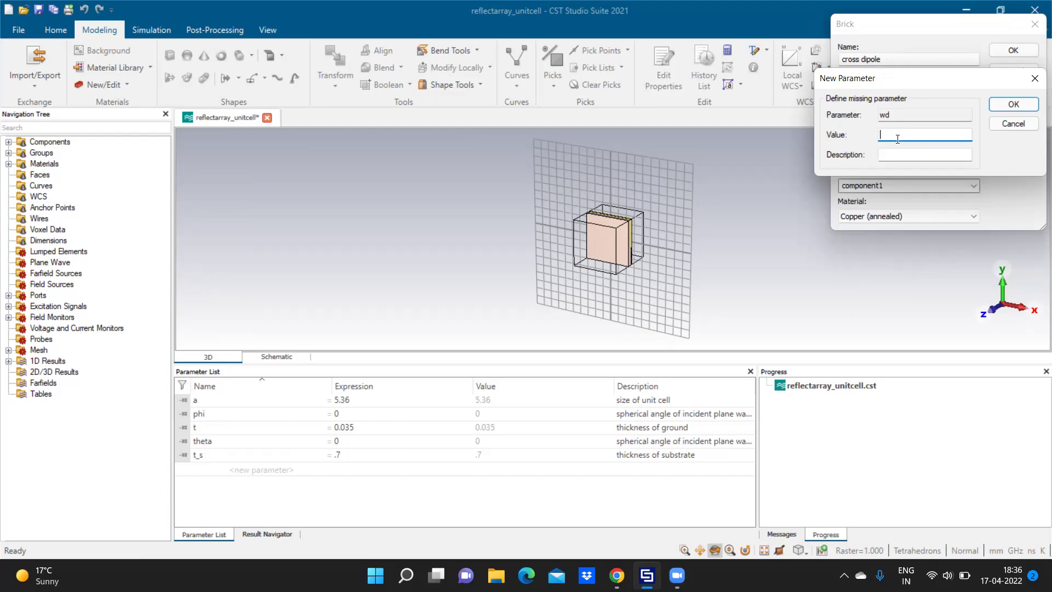
pyautogui.write('.5')
pyautogui.click(890, 155)
pyautogui.write('width of the cross dipolre')
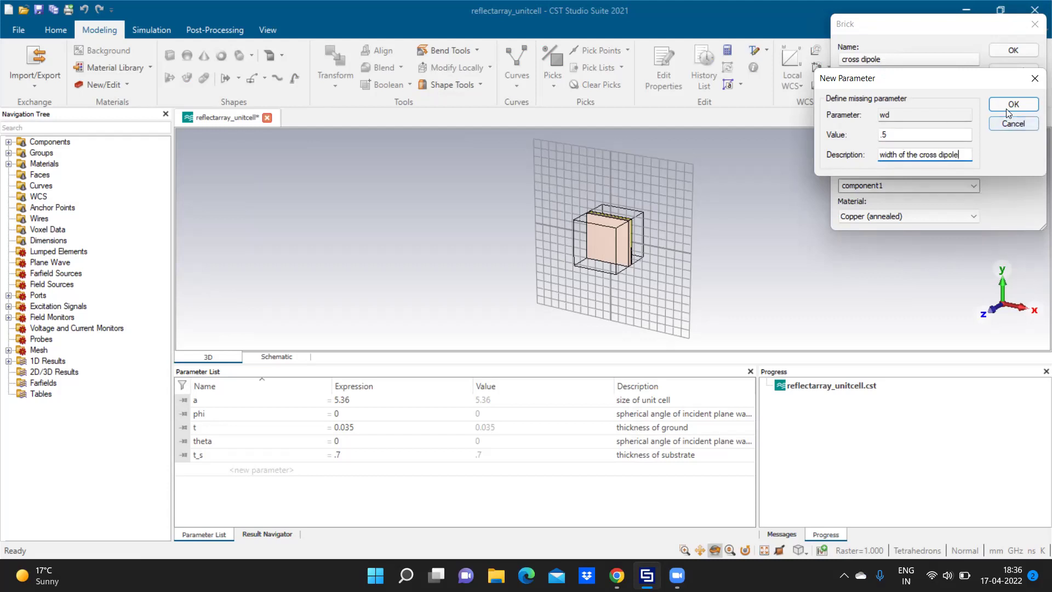
pyautogui.click(1005, 105)
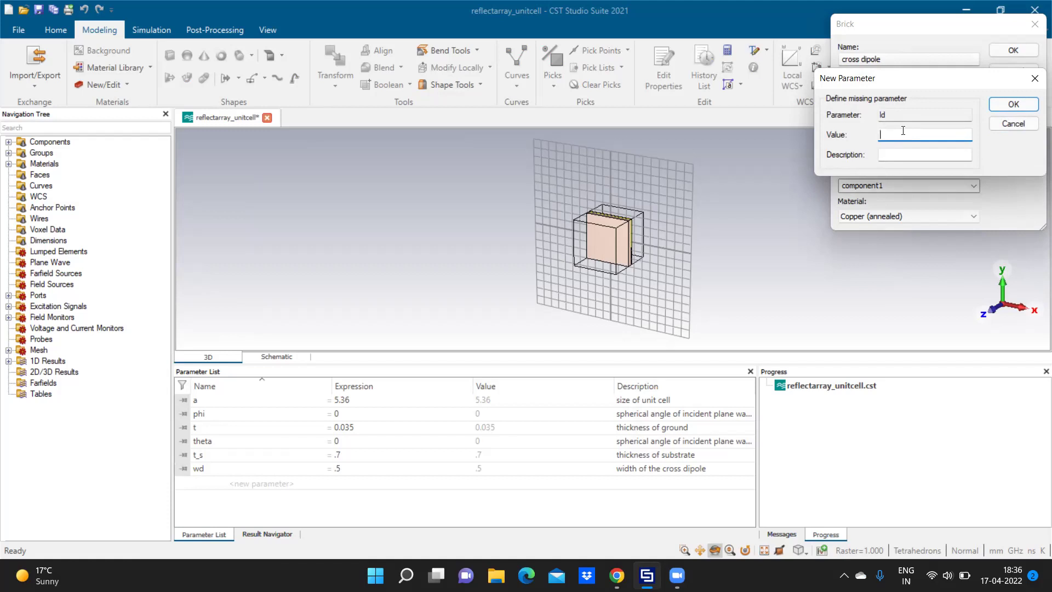
# Define parameter ld as 5, described as "length of the crossdipole", and create the cross dipole brick.
pyautogui.write('5')
pyautogui.click(892, 159)
pyautogui.write('length f')
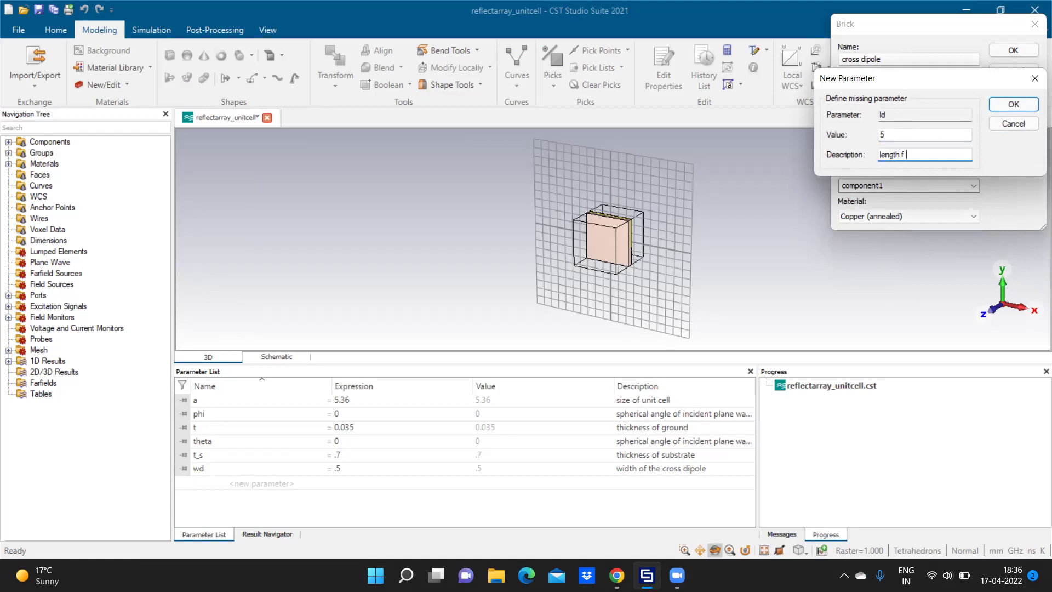
pyautogui.press('BackSpace')
pyautogui.write('of the crossdipolr')
pyautogui.press('BackSpace')
pyautogui.write('e')
pyautogui.click(1028, 103)
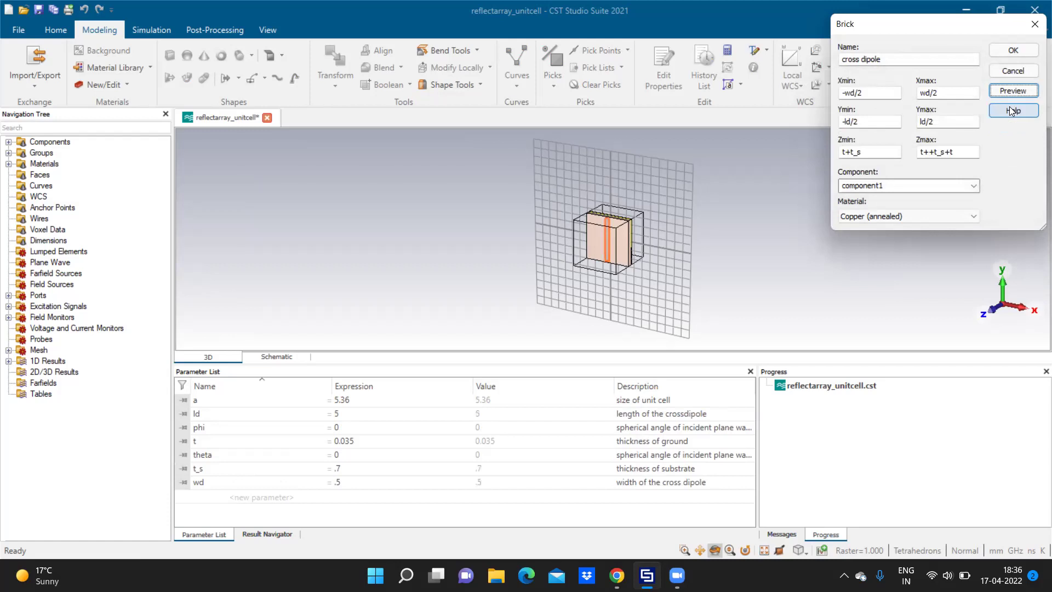
pyautogui.click(1012, 50)
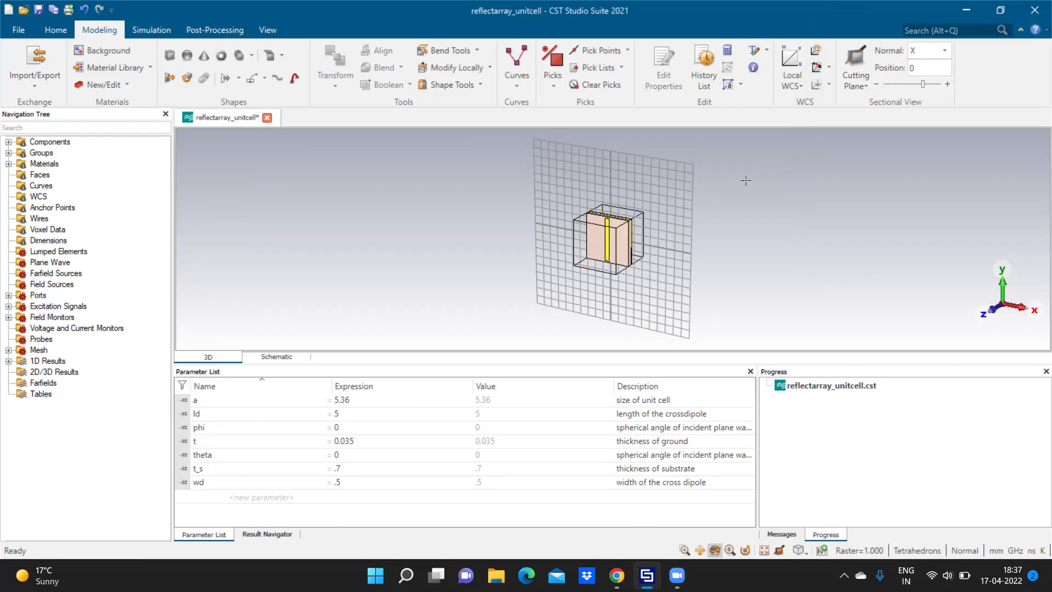
pyautogui.hotkey('ctrl', 'f')
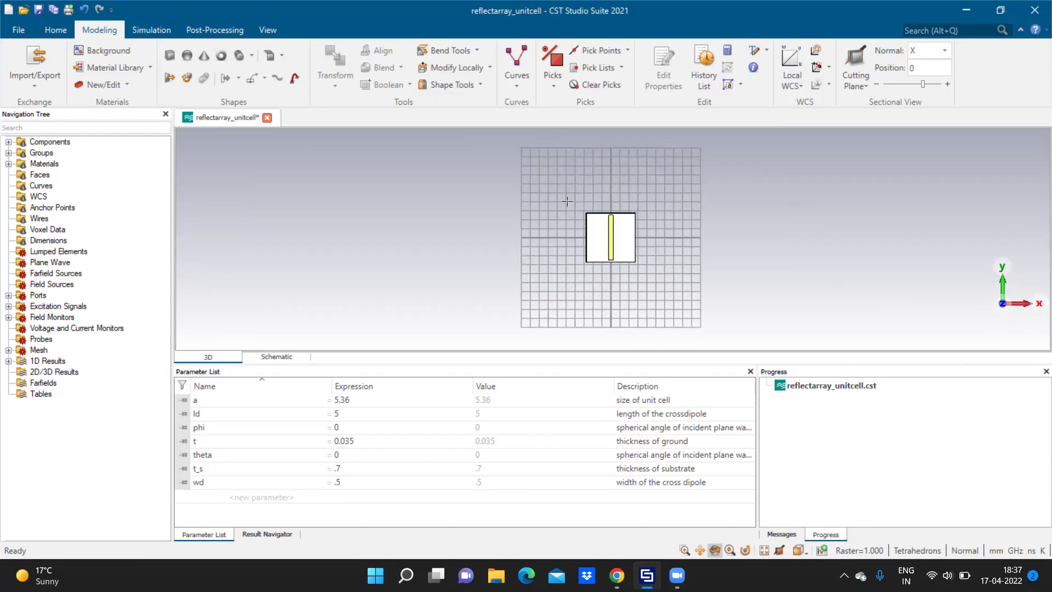
pyautogui.scroll(-1, 568, 203)
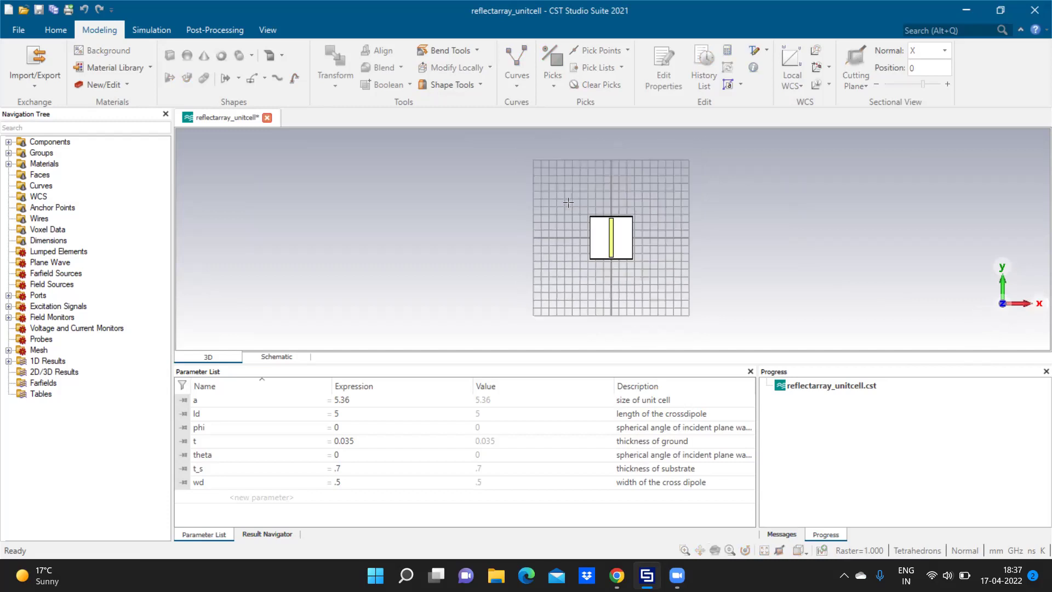
# Create a copy of the cross dipole solid in component1, rotated 90 degrees about the Z axis.
pyautogui.scroll(5, 569, 202)
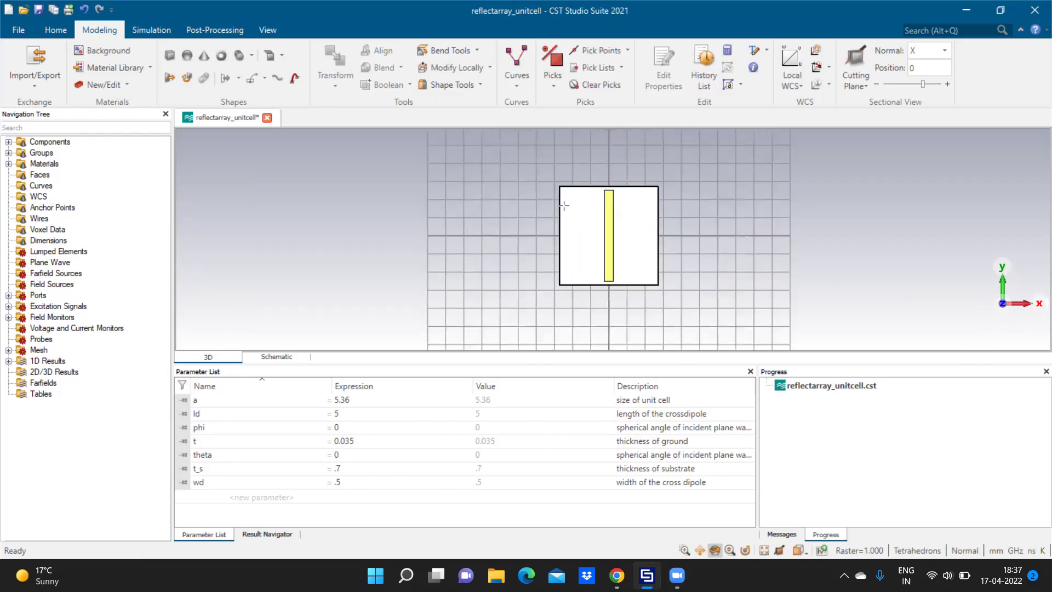
pyautogui.scroll(3, 564, 205)
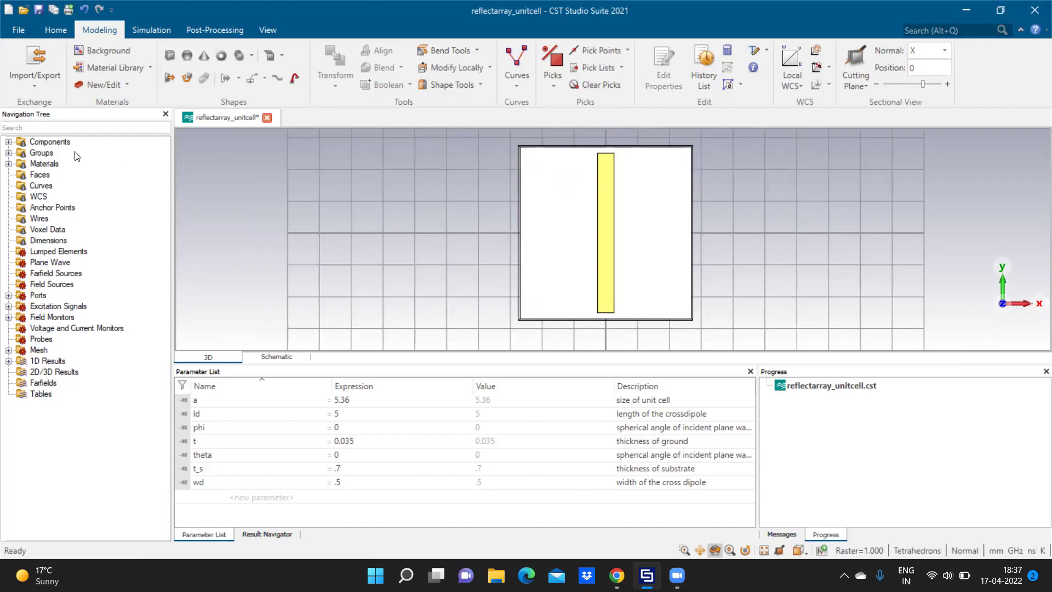
pyautogui.click(51, 144)
pyautogui.doubleClick(49, 143)
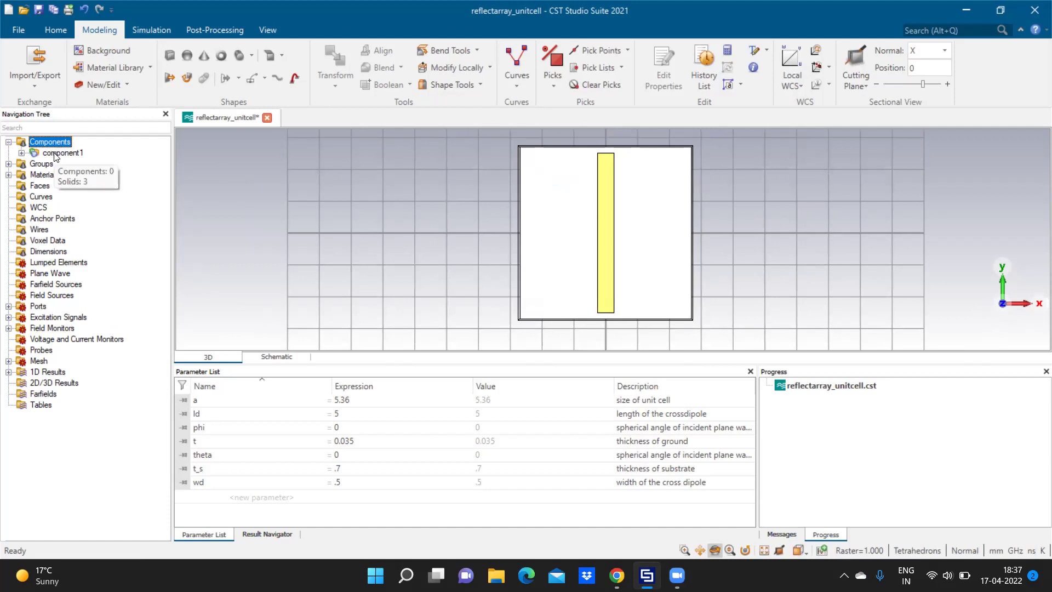
pyautogui.click(22, 153)
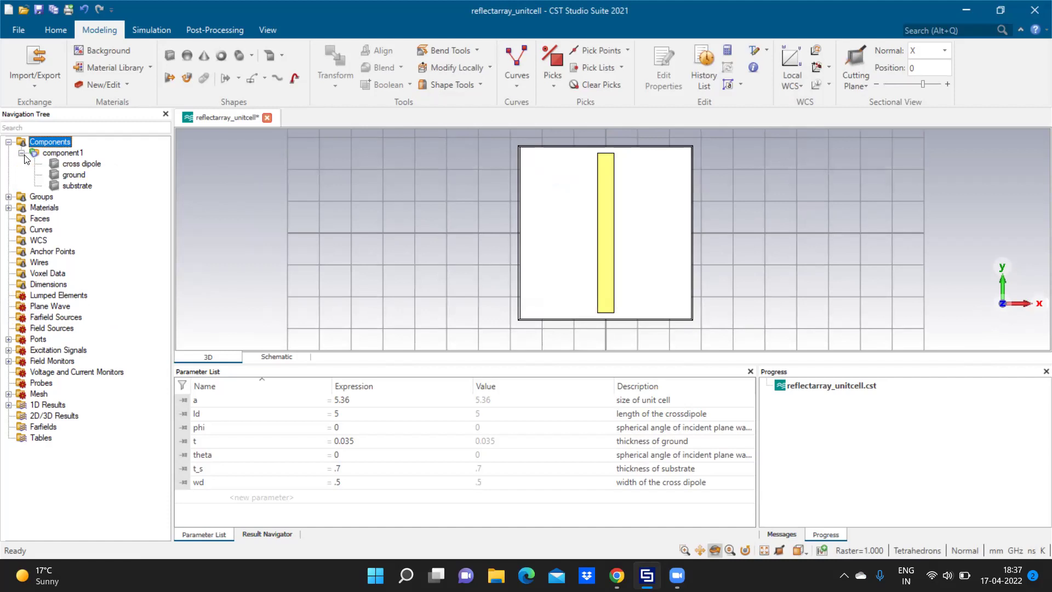
pyautogui.click(87, 163)
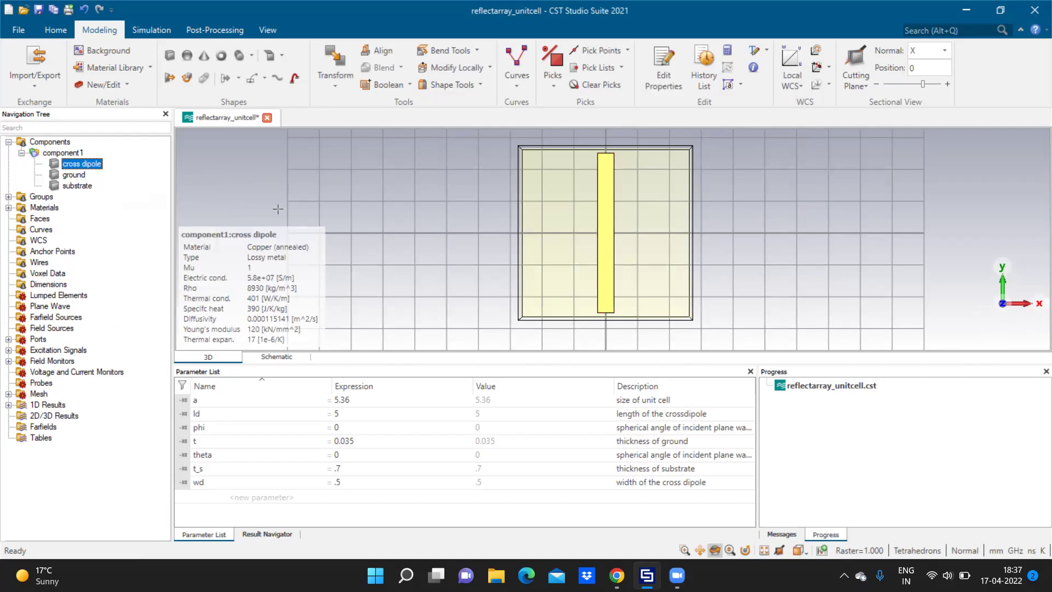
pyautogui.hotkey('ctrl', 't')
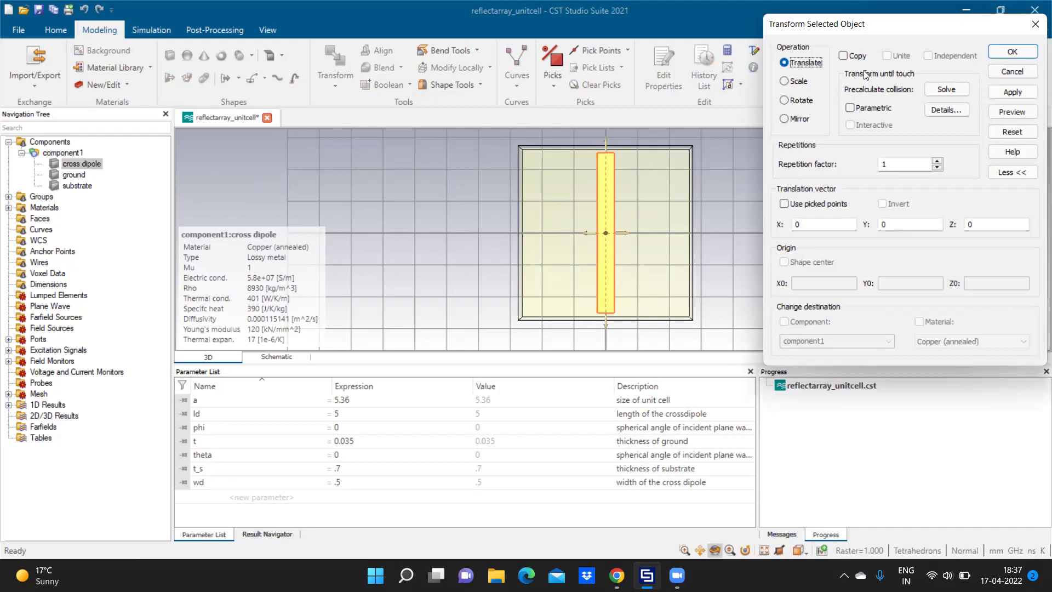
pyautogui.click(785, 101)
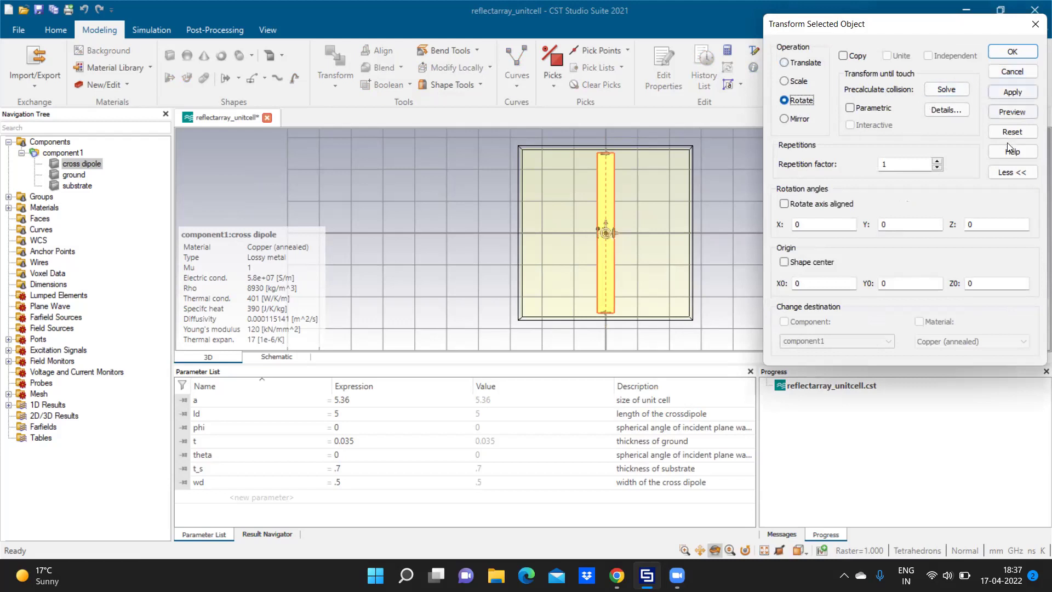
pyautogui.click(843, 56)
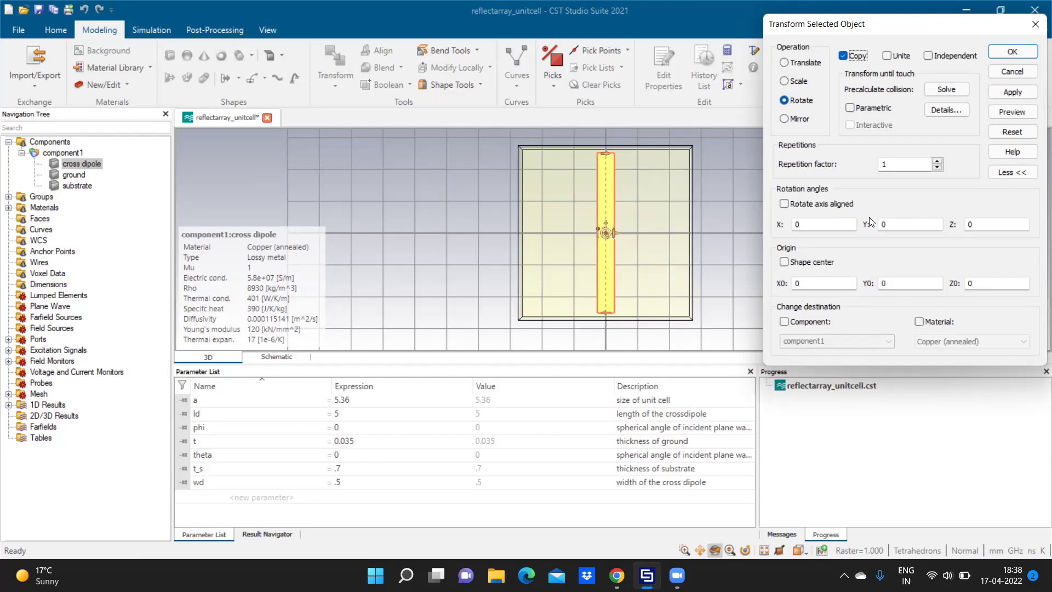
pyautogui.click(981, 224)
pyautogui.write('90')
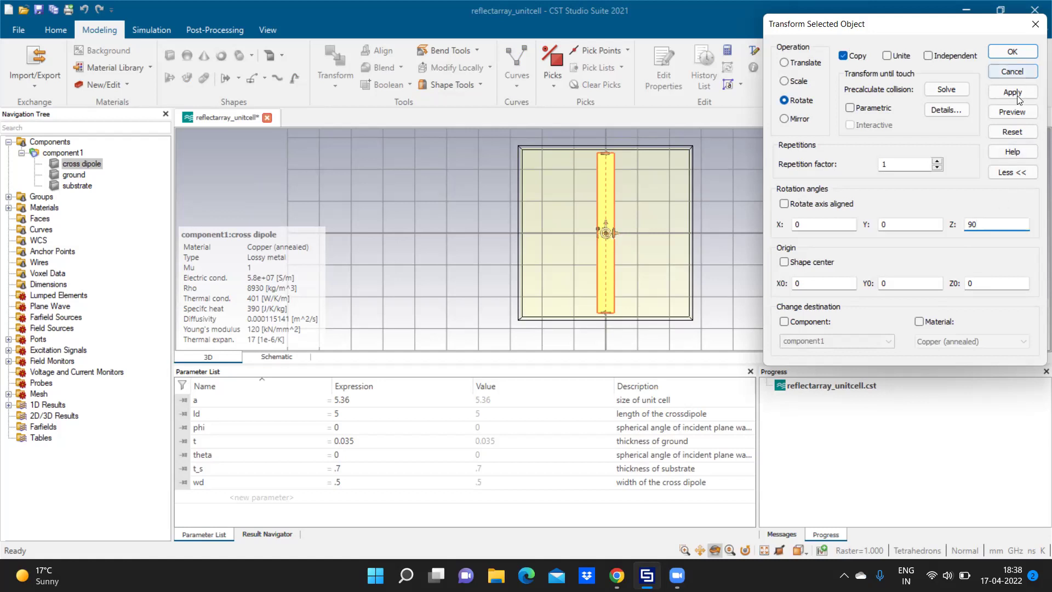
pyautogui.click(1012, 112)
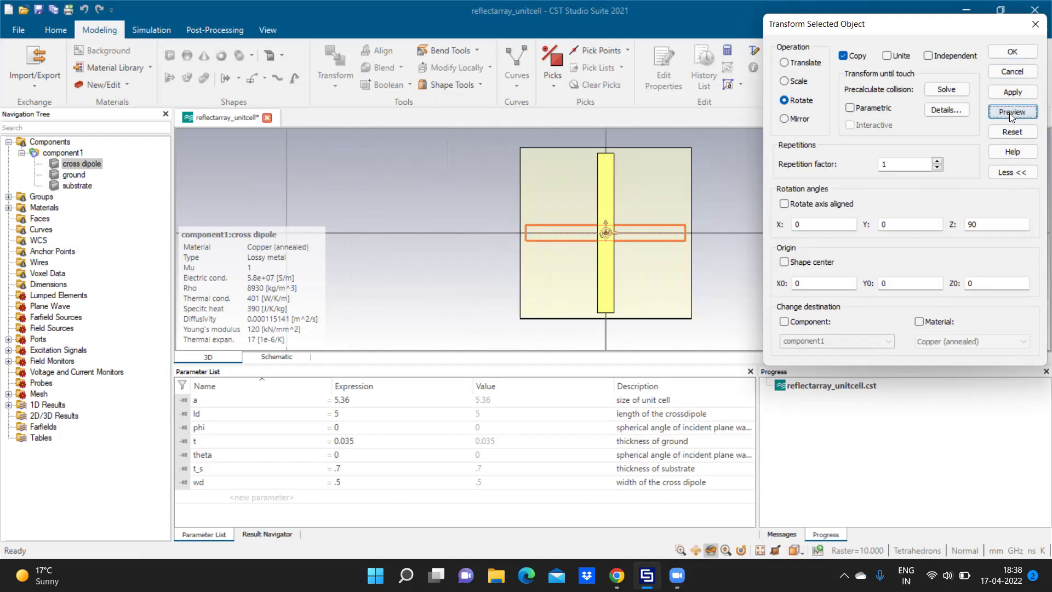
pyautogui.click(1028, 55)
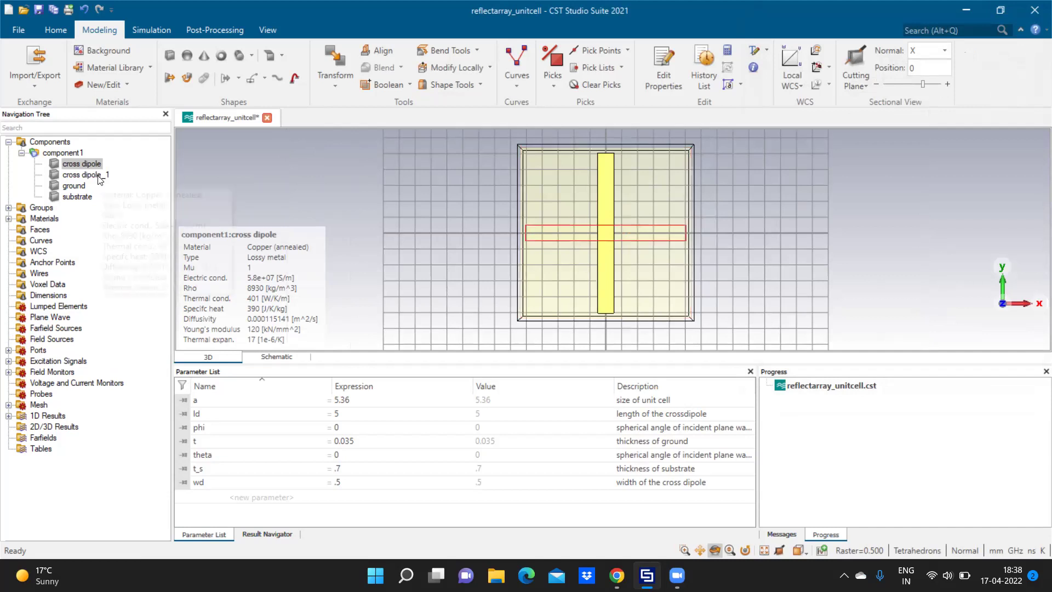
# Unite the two perpendicular cross dipole strips into one solid with a Boolean Add.
pyautogui.click(79, 166)
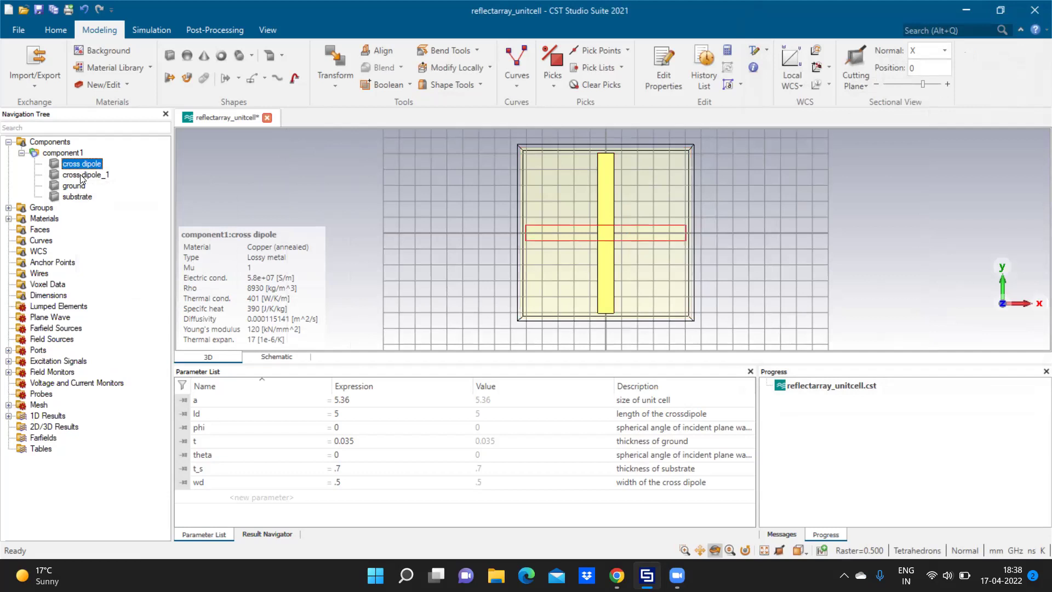
pyautogui.click(82, 175)
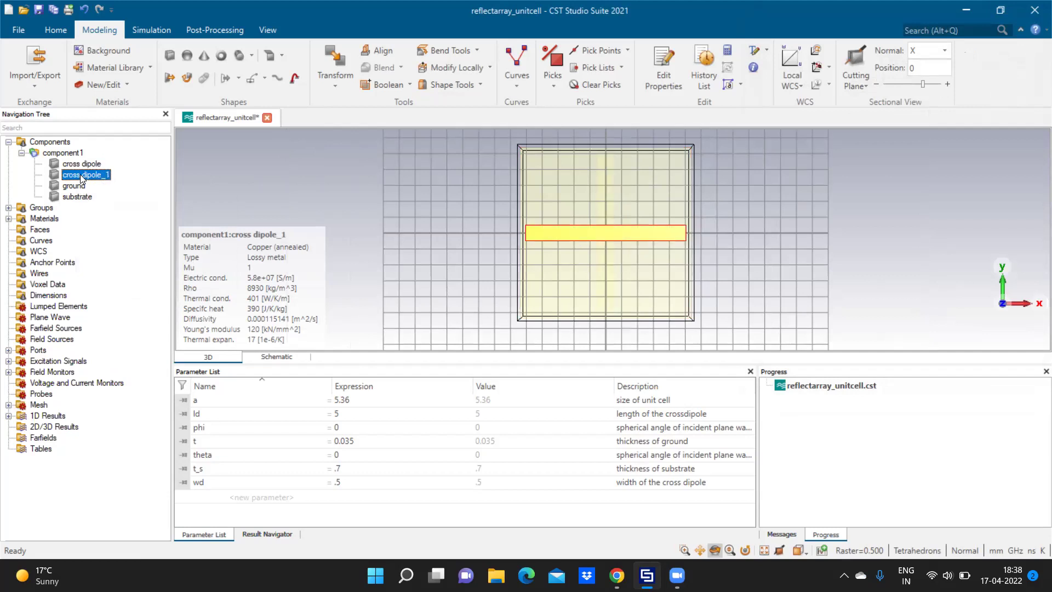
pyautogui.keyDown('ctrl'); pyautogui.click(82, 164); pyautogui.keyUp('ctrl')
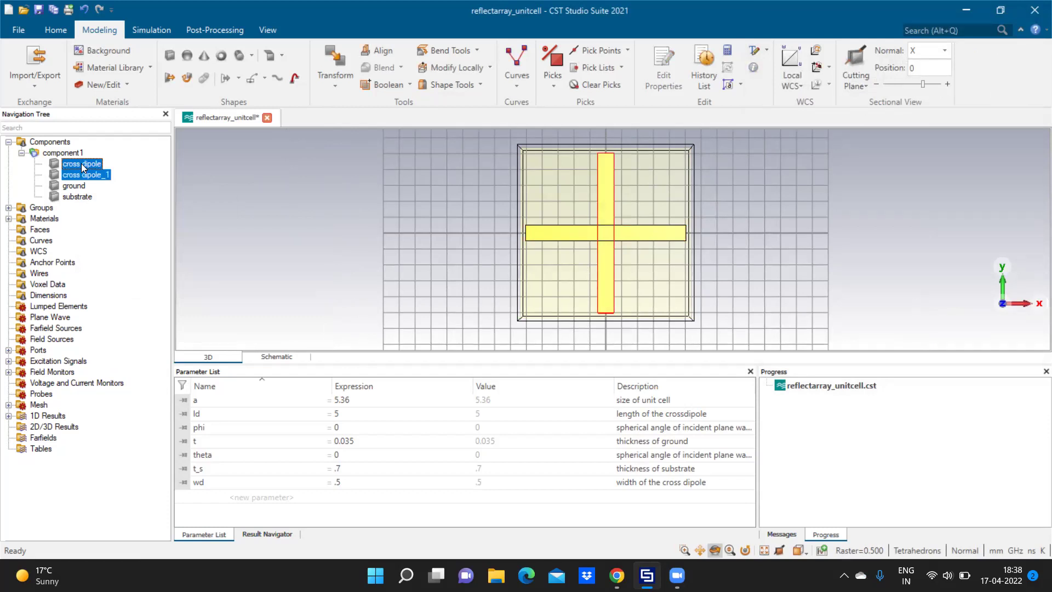
pyautogui.click(384, 86)
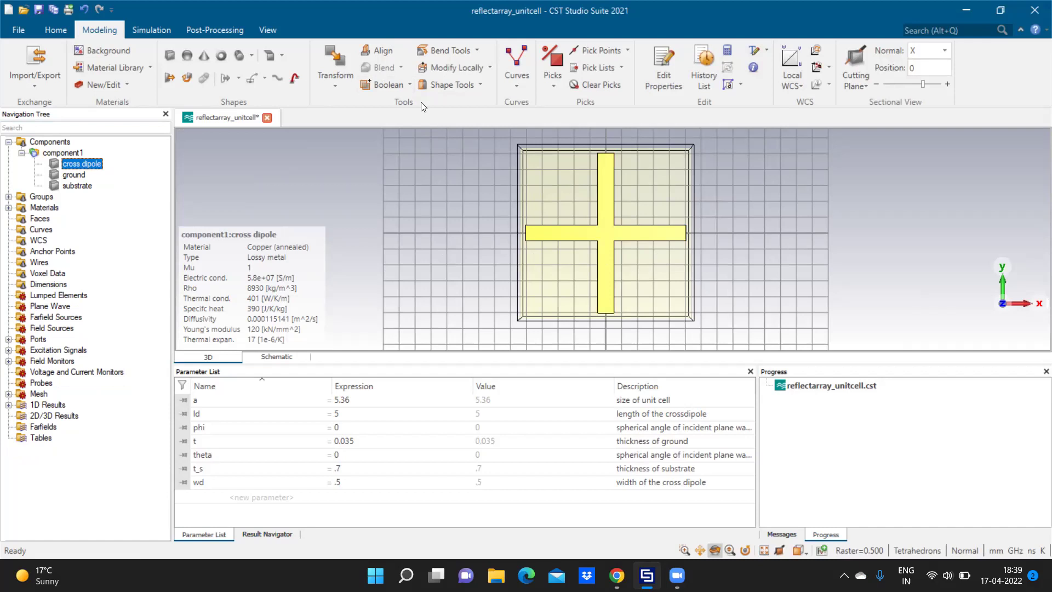
pyautogui.click(411, 85)
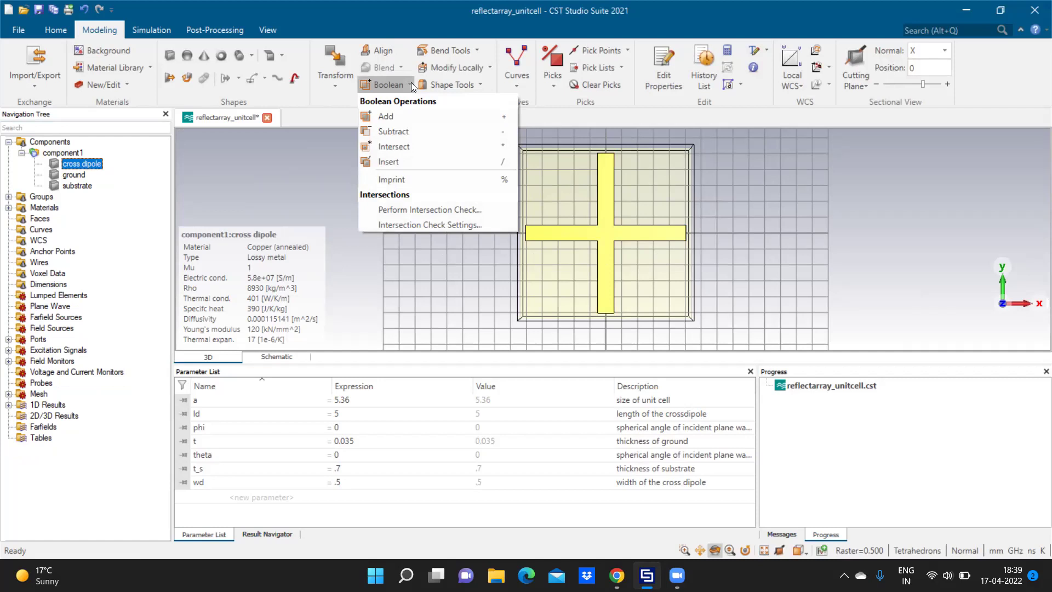
pyautogui.click(316, 189)
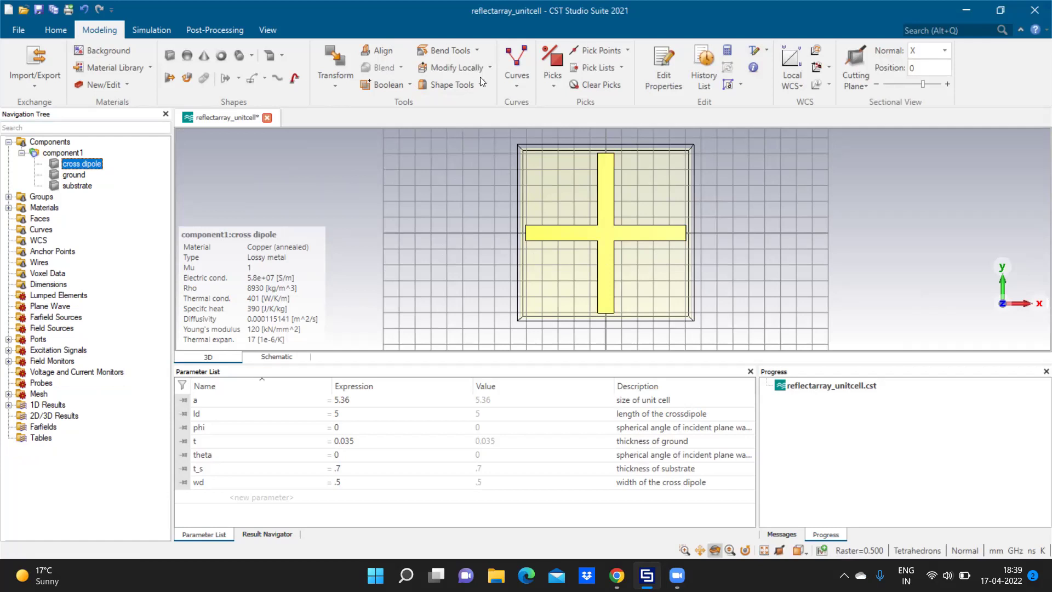
# Create a new parameter sweep sequence and choose ld as the parameter for its linear sweep.
pyautogui.click(58, 31)
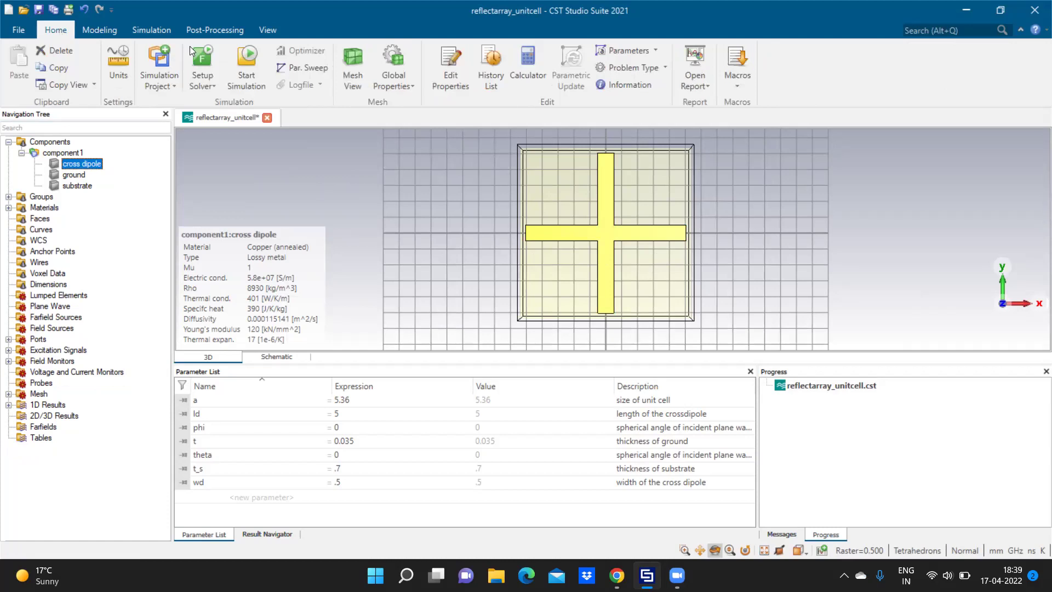
pyautogui.click(305, 67)
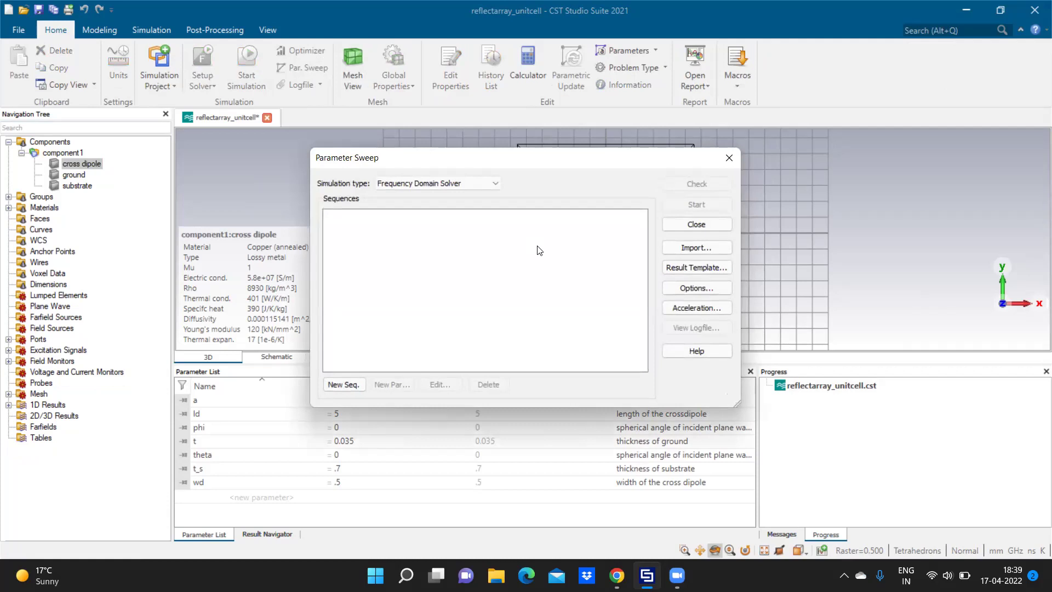
pyautogui.click(361, 385)
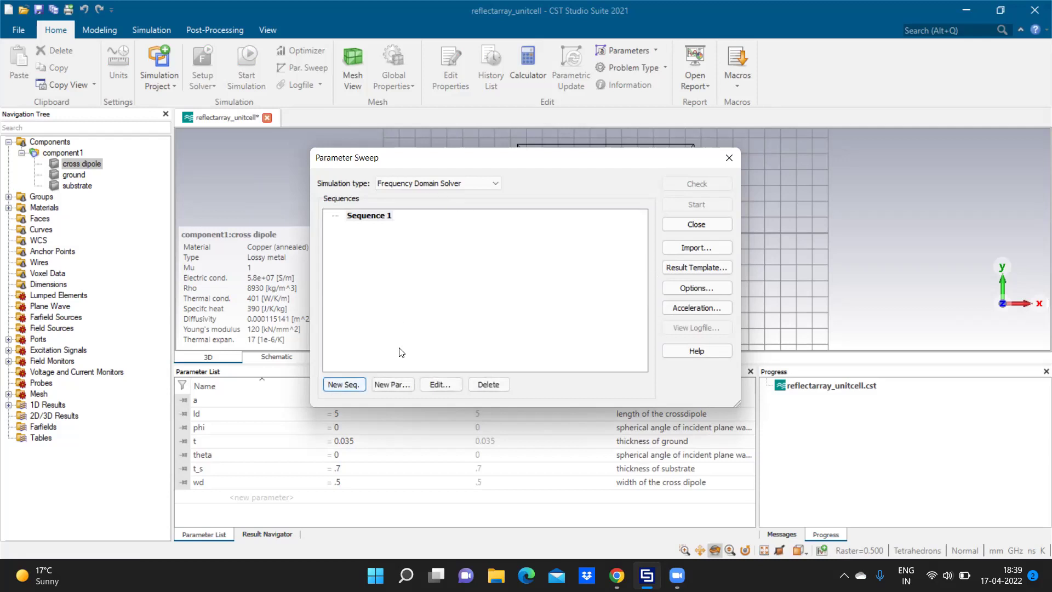
pyautogui.click(396, 384)
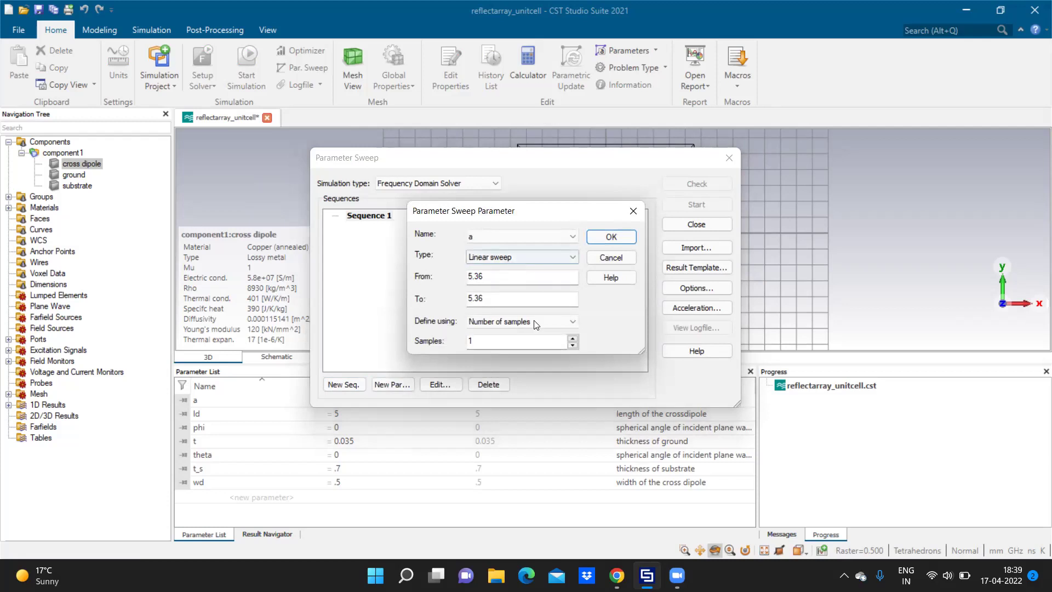
pyautogui.click(546, 238)
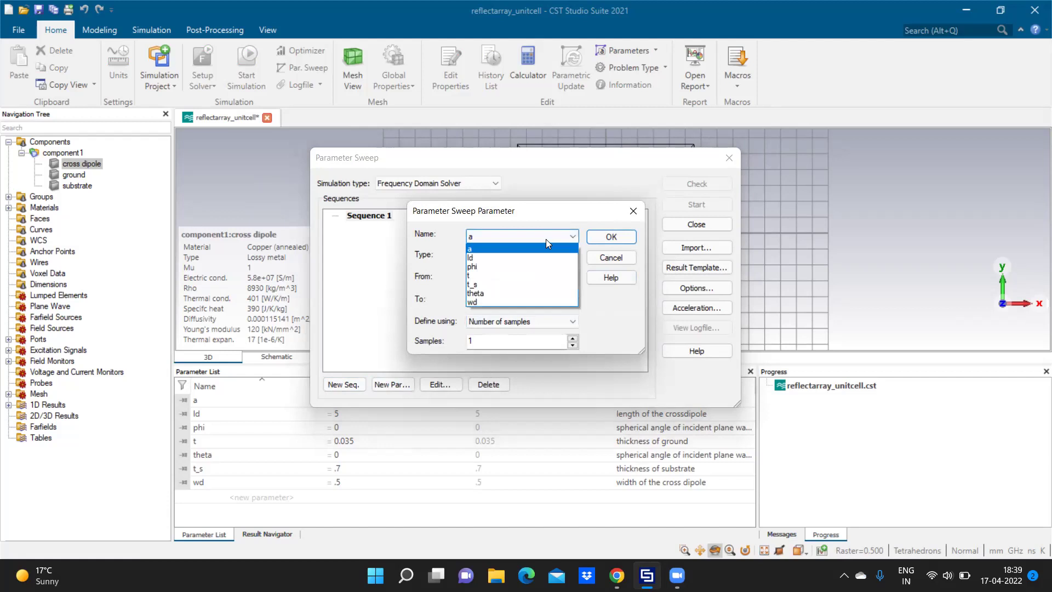
pyautogui.click(489, 257)
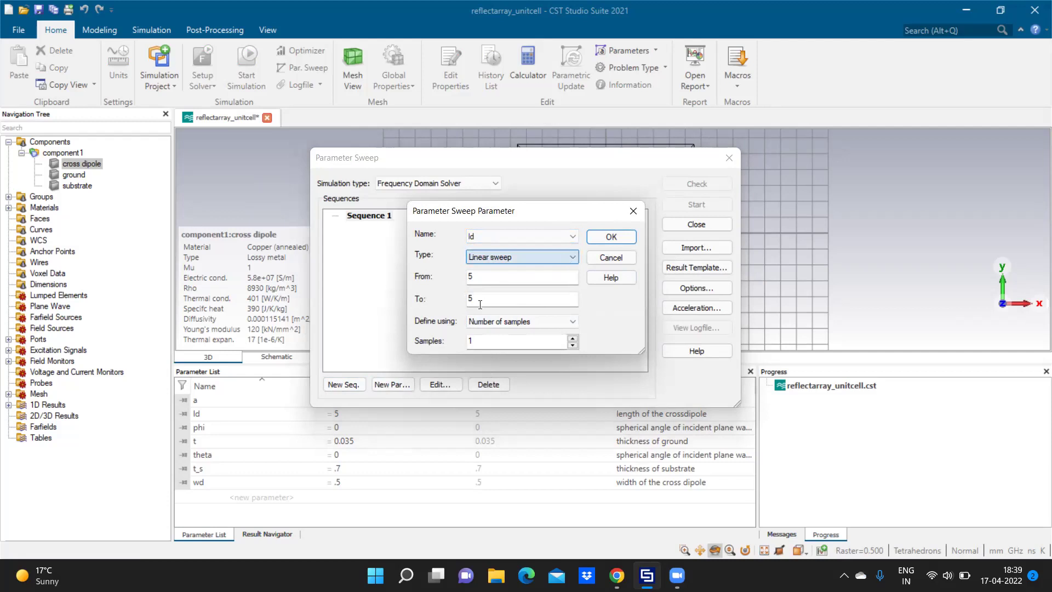
# Set the ld sweep range from 1 to 5.2.
pyautogui.click(508, 275)
pyautogui.press('BackSpace')
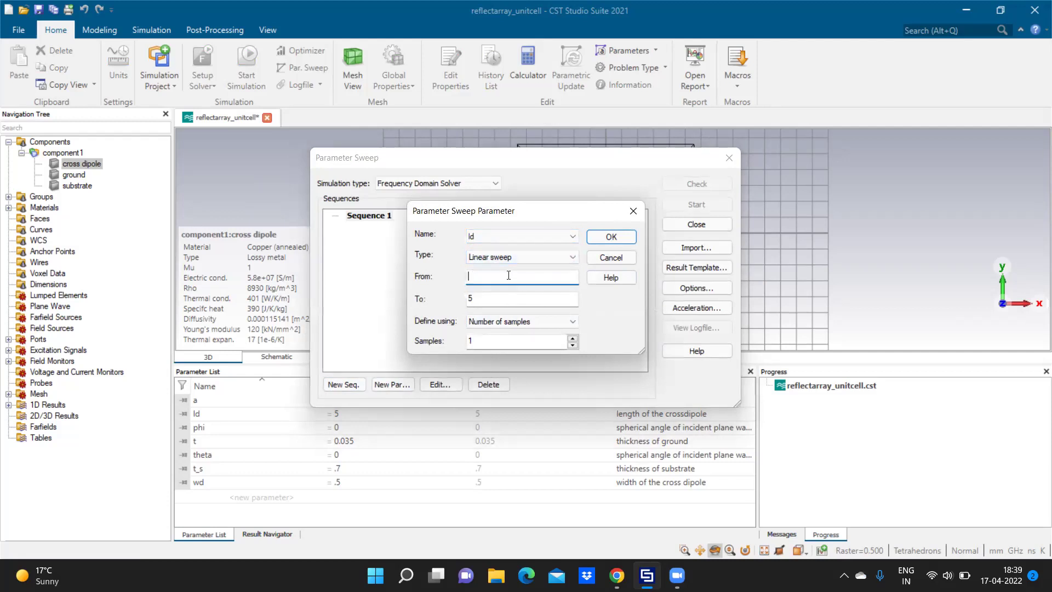
pyautogui.click(499, 300)
pyautogui.write('.')
pyautogui.write('5')
pyautogui.press('BackSpace')
pyautogui.write('1')
pyautogui.press('BackSpace')
pyautogui.write('2')
# Define the ld sweep by a step width of 0.4, then check the sweep sequence and close it.
pyautogui.click(538, 321)
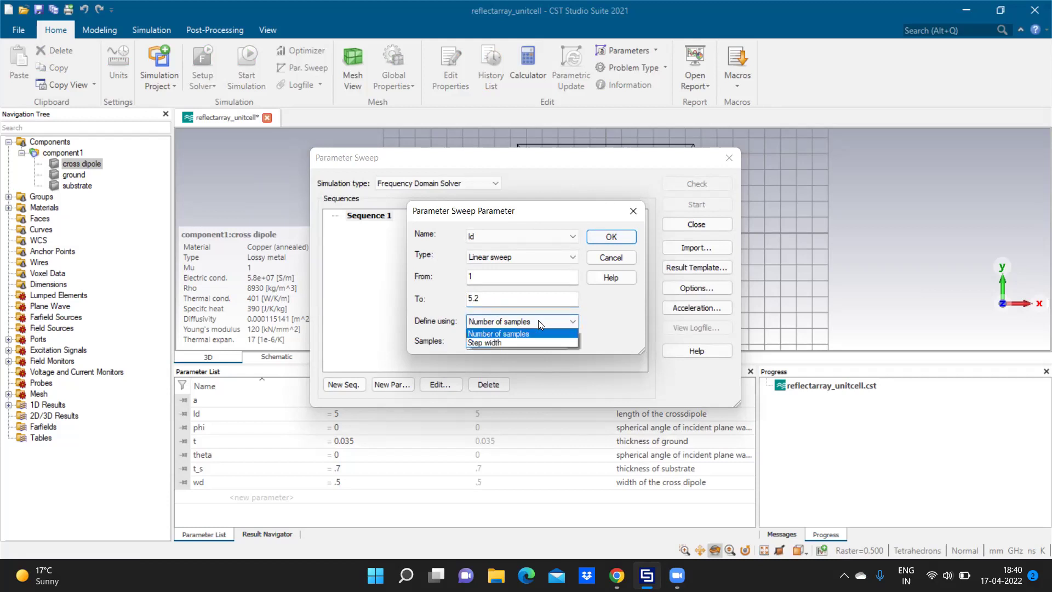
pyautogui.click(511, 342)
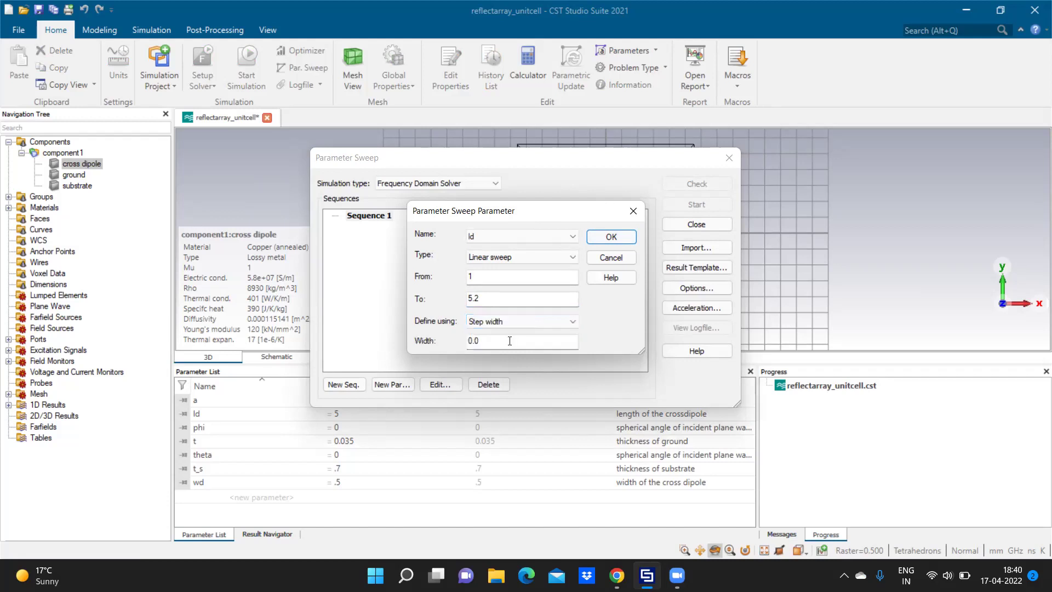
pyautogui.click(504, 341)
pyautogui.press('BackSpace')
pyautogui.write('4')
pyautogui.click(621, 235)
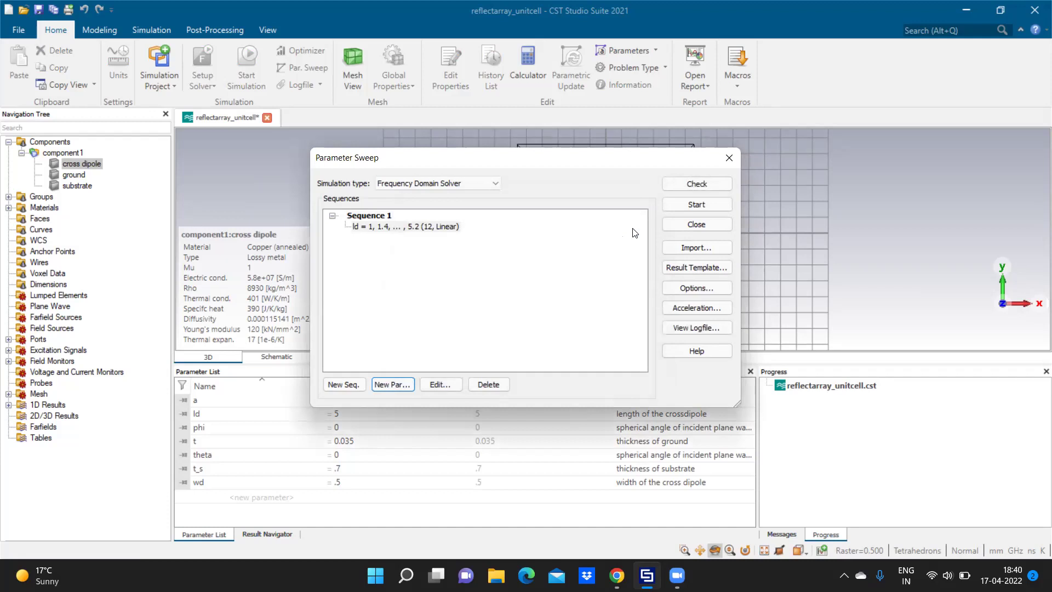
pyautogui.click(713, 180)
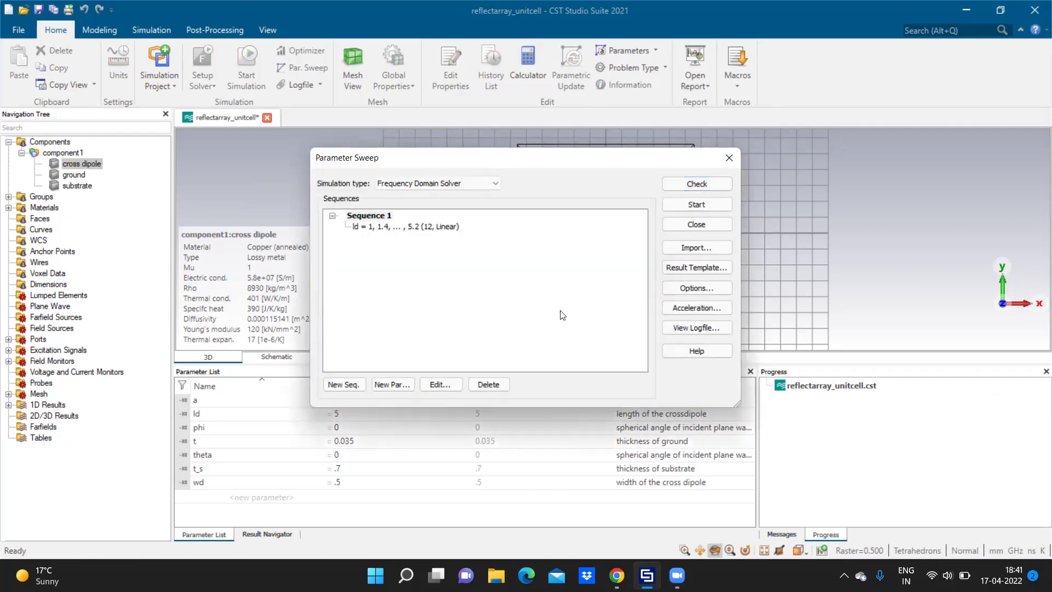
pyautogui.click(729, 159)
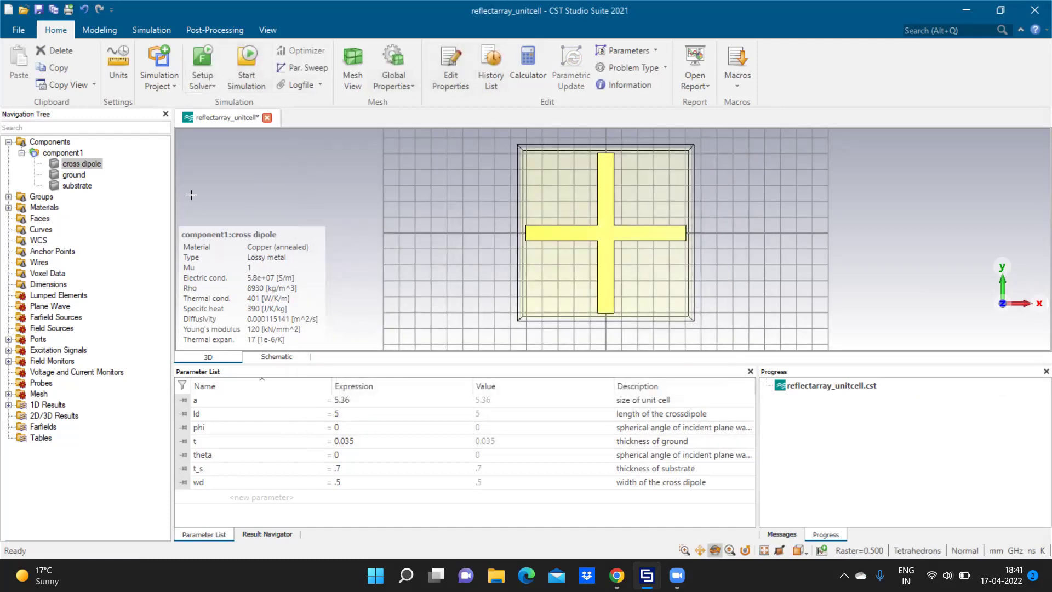
# Set the expression of parameter wd to ld/5 and run a parametric update of the model.
pyautogui.click(222, 483)
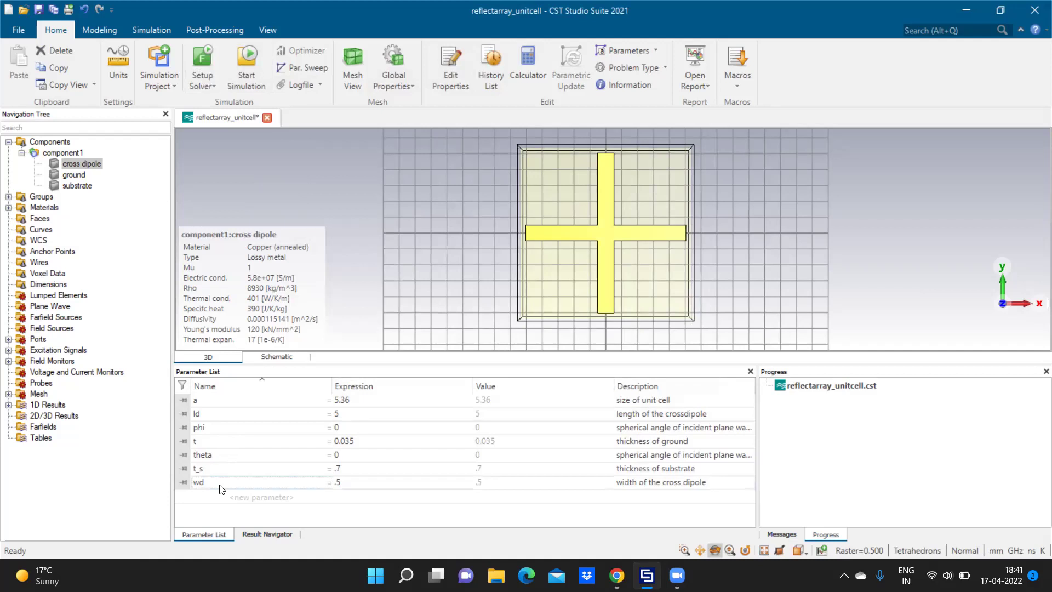
pyautogui.click(346, 484)
pyautogui.press('BackSpace')
pyautogui.write('ld')
pyautogui.write('/10')
pyautogui.press('BackSpace')
pyautogui.press('BackSpace')
pyautogui.write('5')
pyautogui.press('Return')
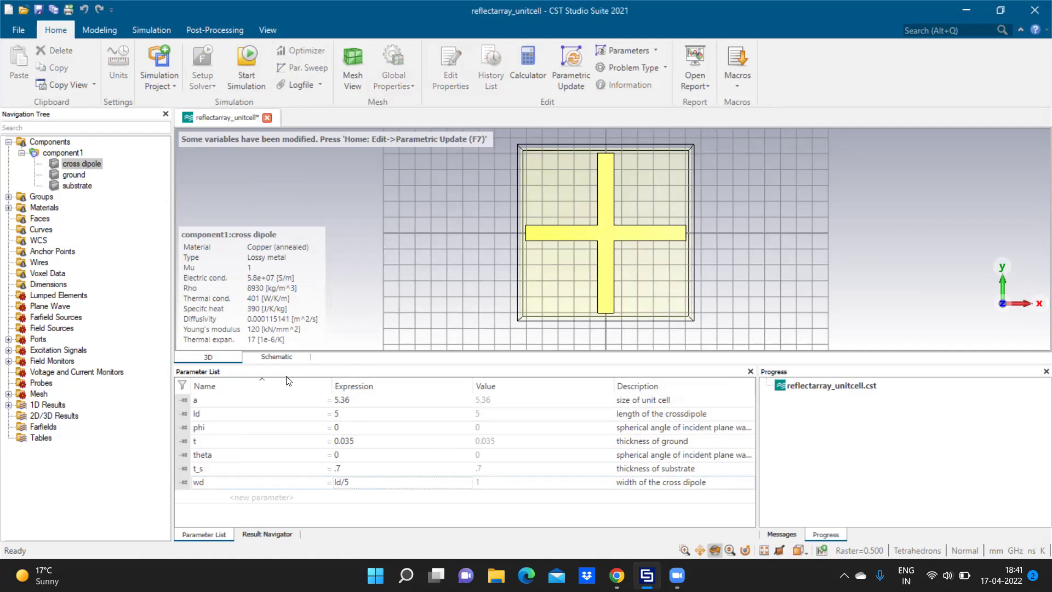
pyautogui.press('XF86AudioLowerVolume')
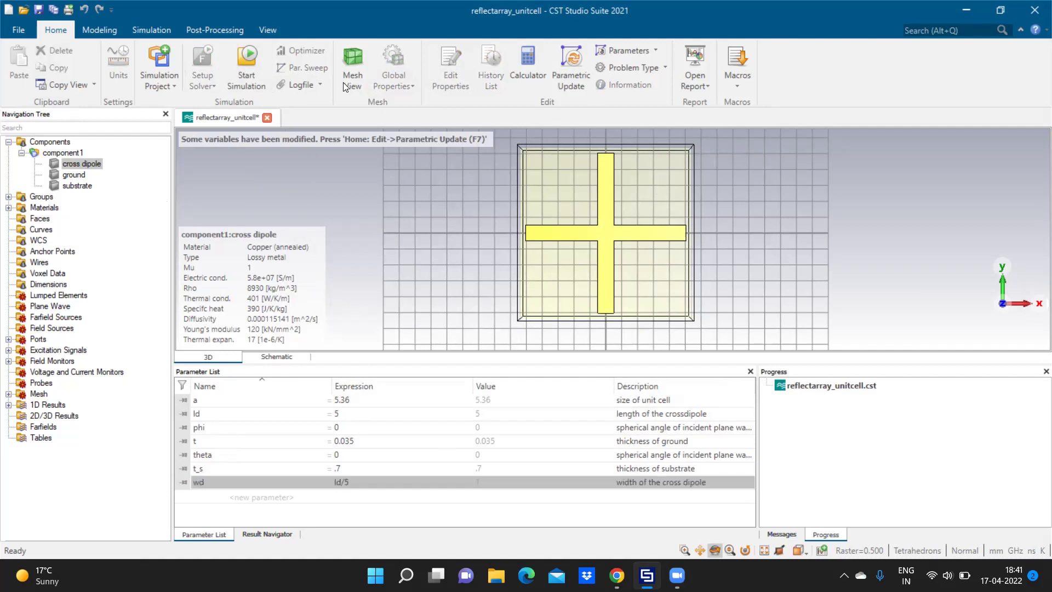
pyautogui.click(572, 85)
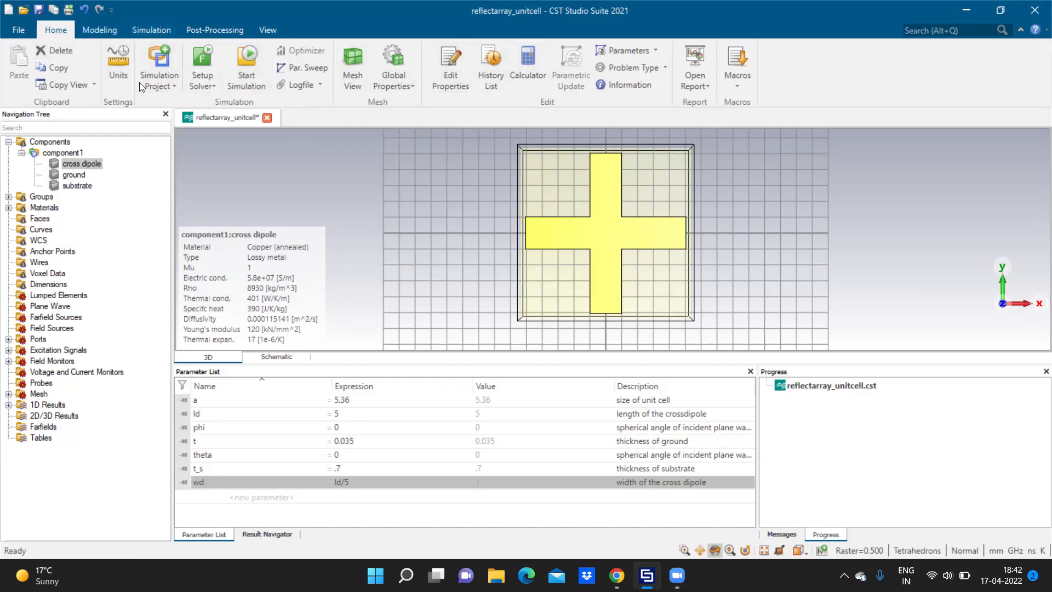
# Reopen the parameter sweep and check the ld sequence against the updated model.
pyautogui.click(314, 68)
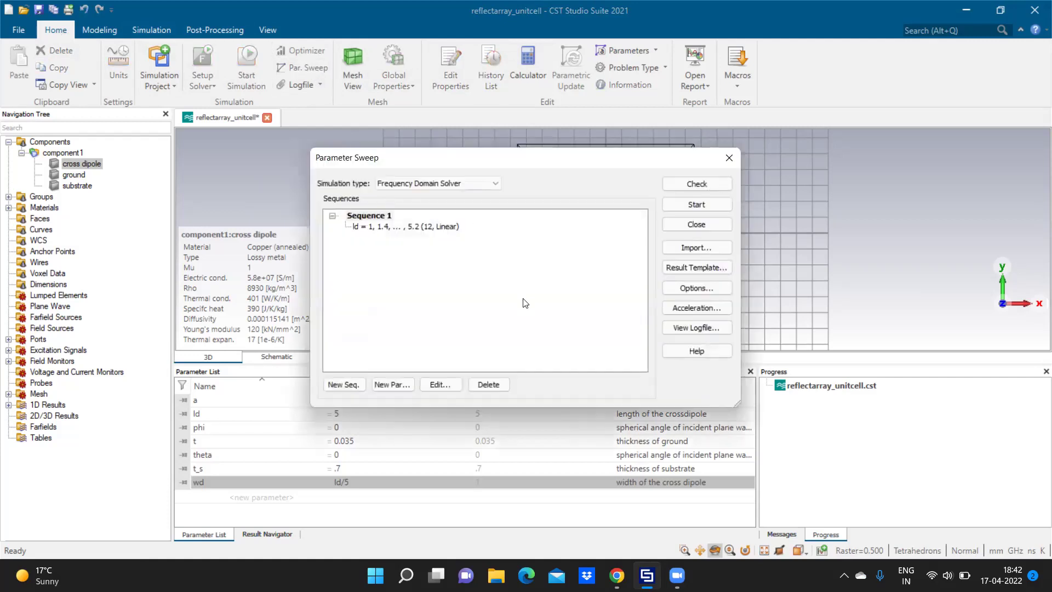
pyautogui.click(702, 184)
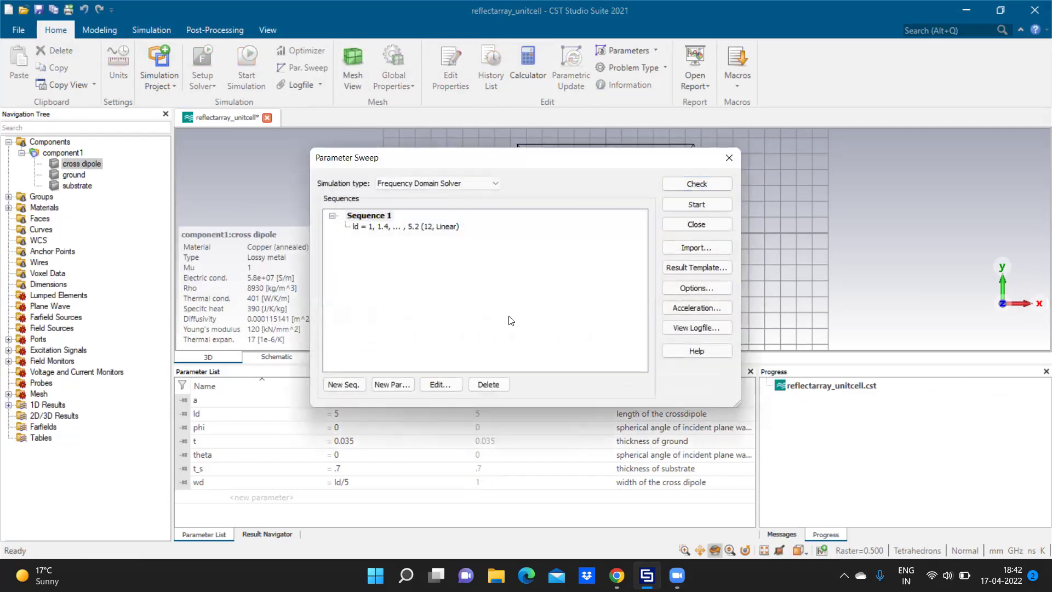
pyautogui.click(729, 158)
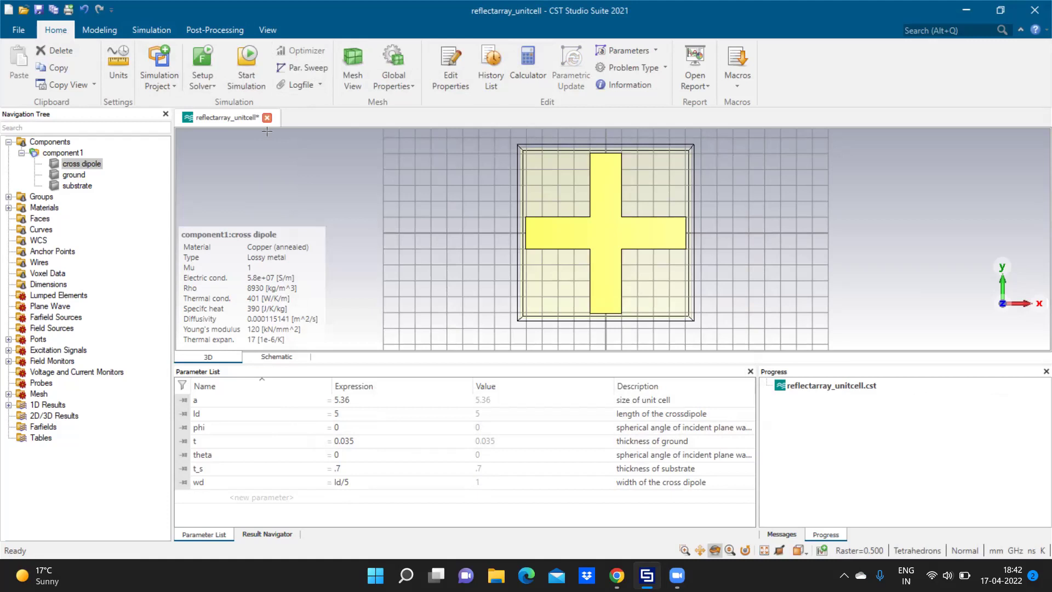
pyautogui.click(248, 58)
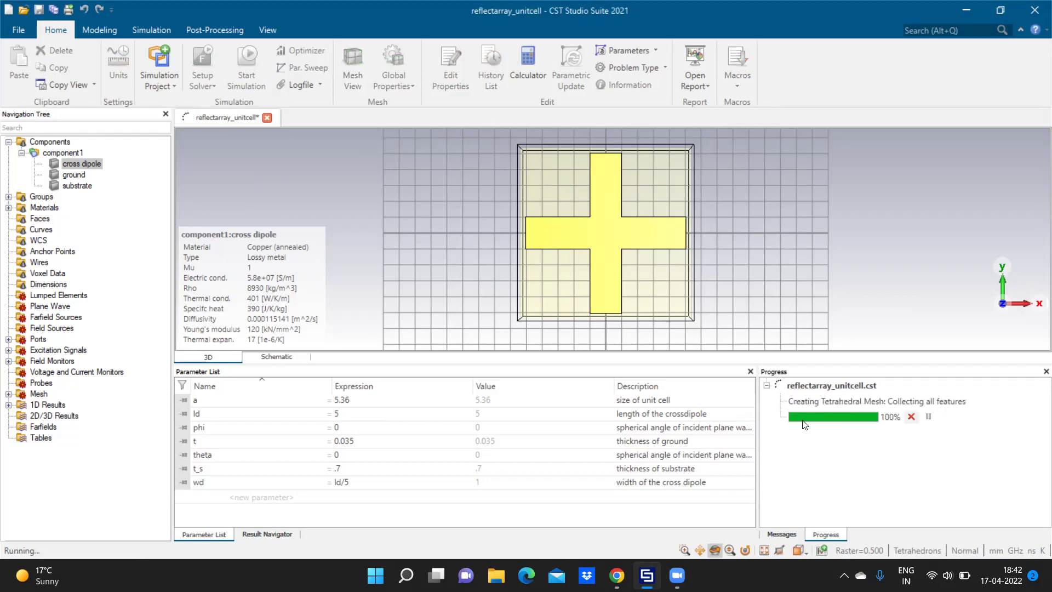
pyautogui.click(911, 418)
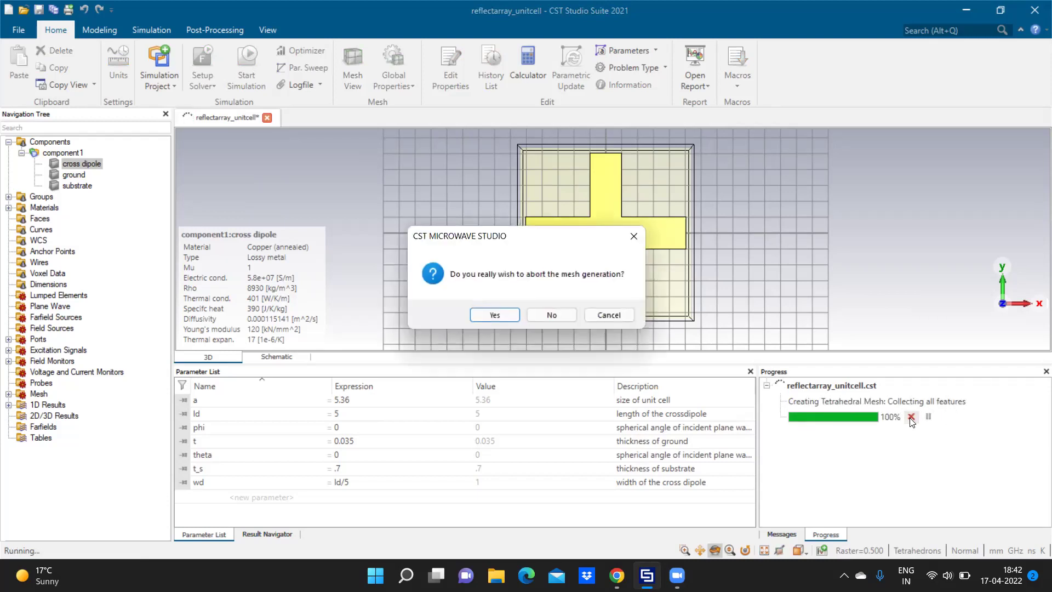
pyautogui.click(514, 313)
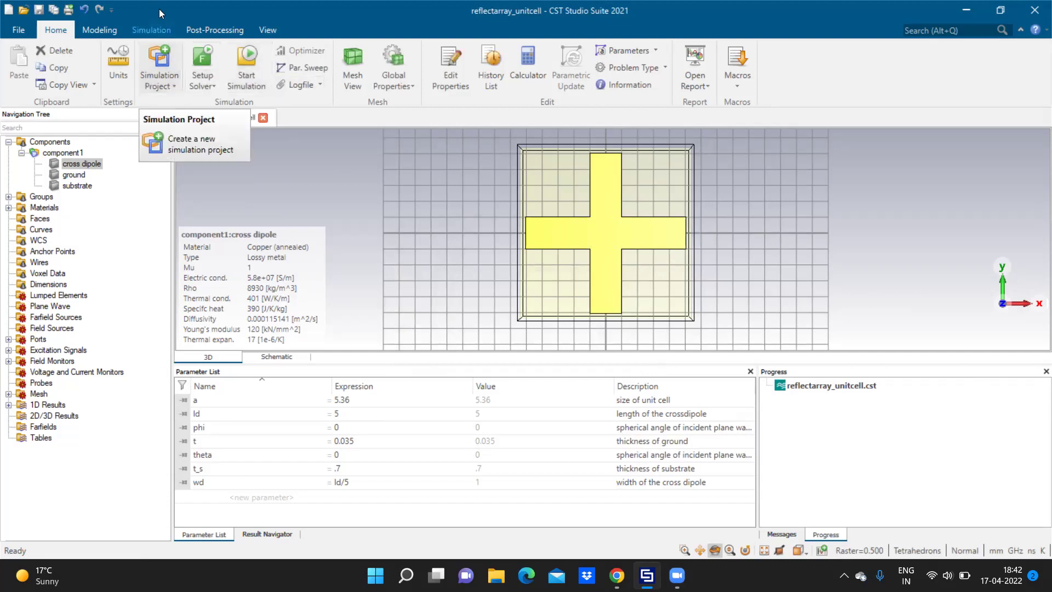
# In the boundary conditions, set the Zmin Floquet port's distance to reference plane to 5.36/2.
pyautogui.click(153, 30)
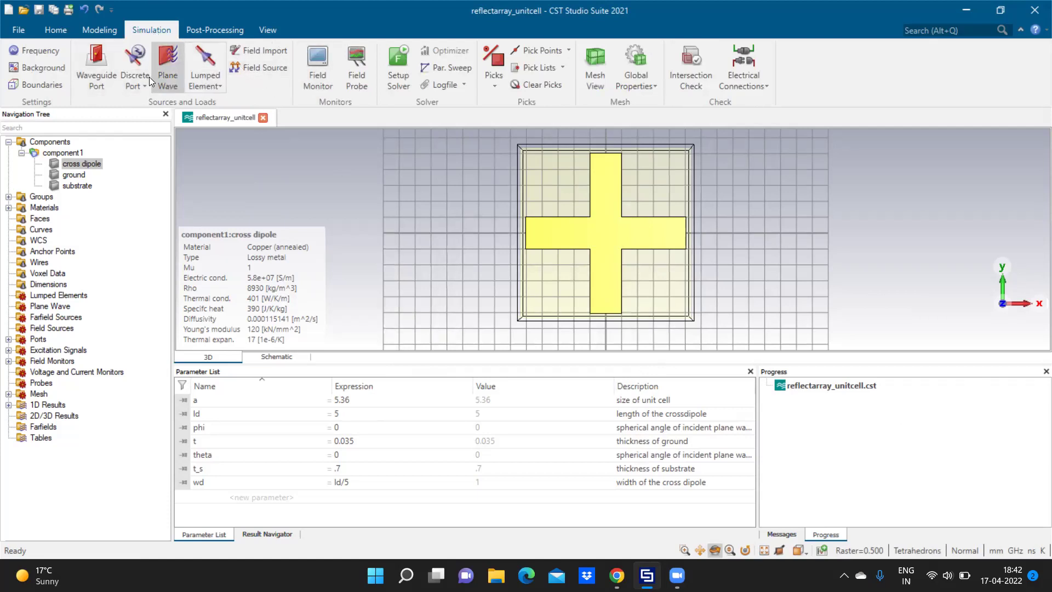
pyautogui.click(41, 85)
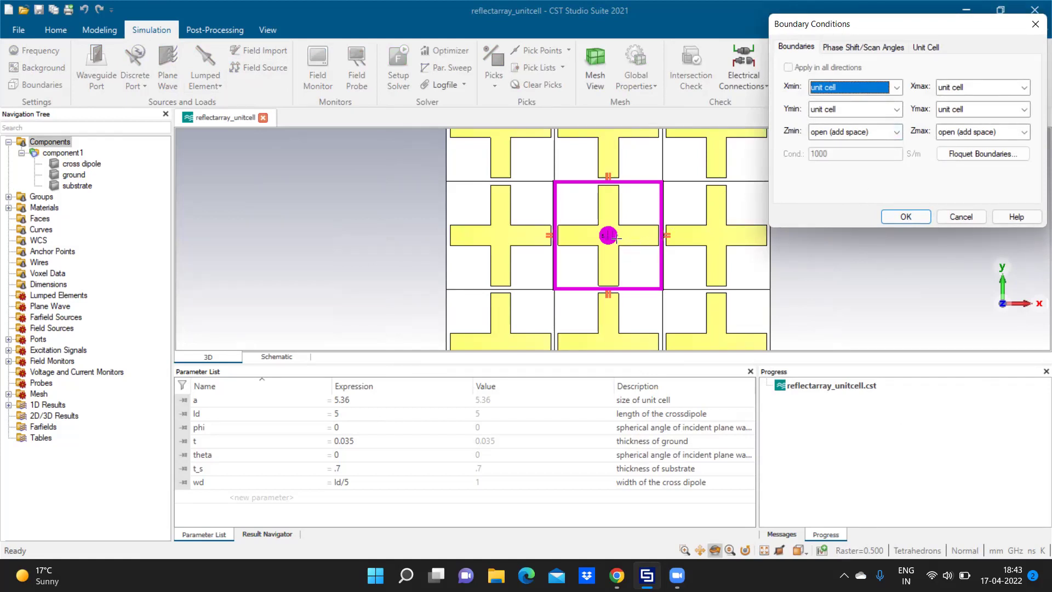
pyautogui.scroll(5, 616, 237)
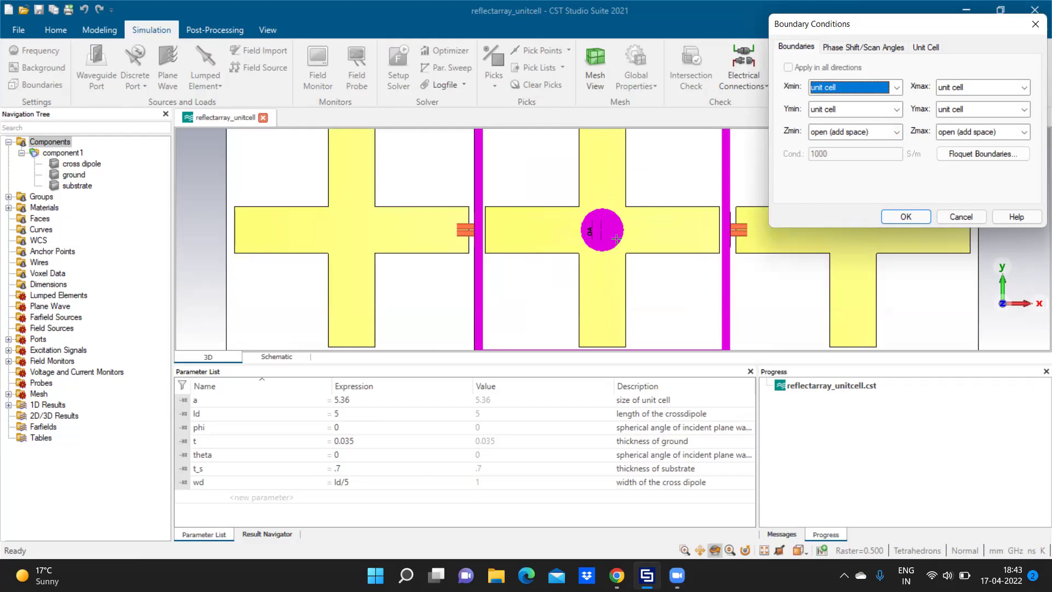
pyautogui.click(592, 226)
pyautogui.moveTo(591, 225); pyautogui.dragTo(431, 199)
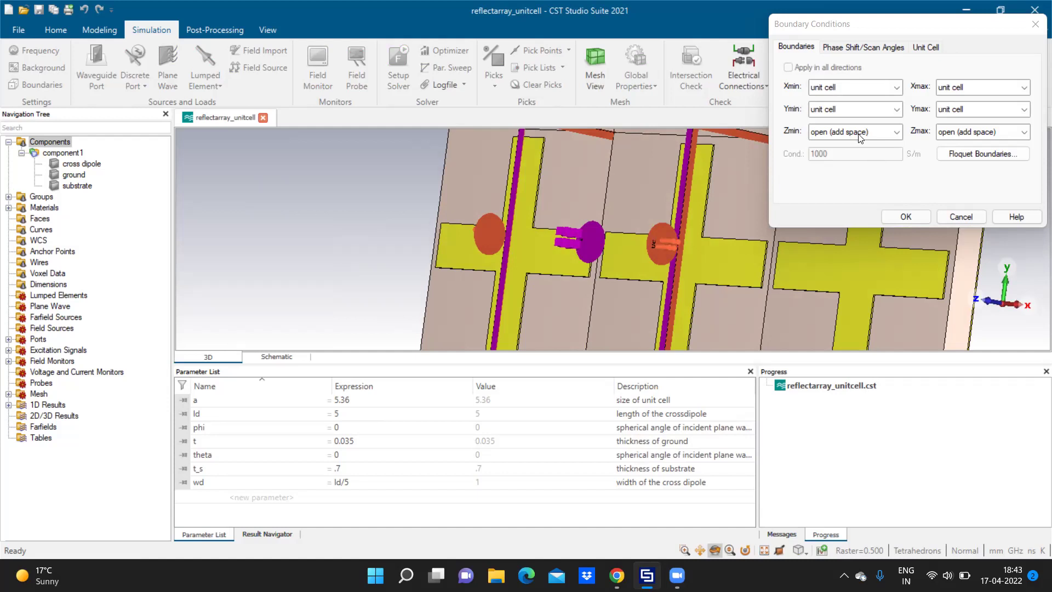
pyautogui.click(1007, 153)
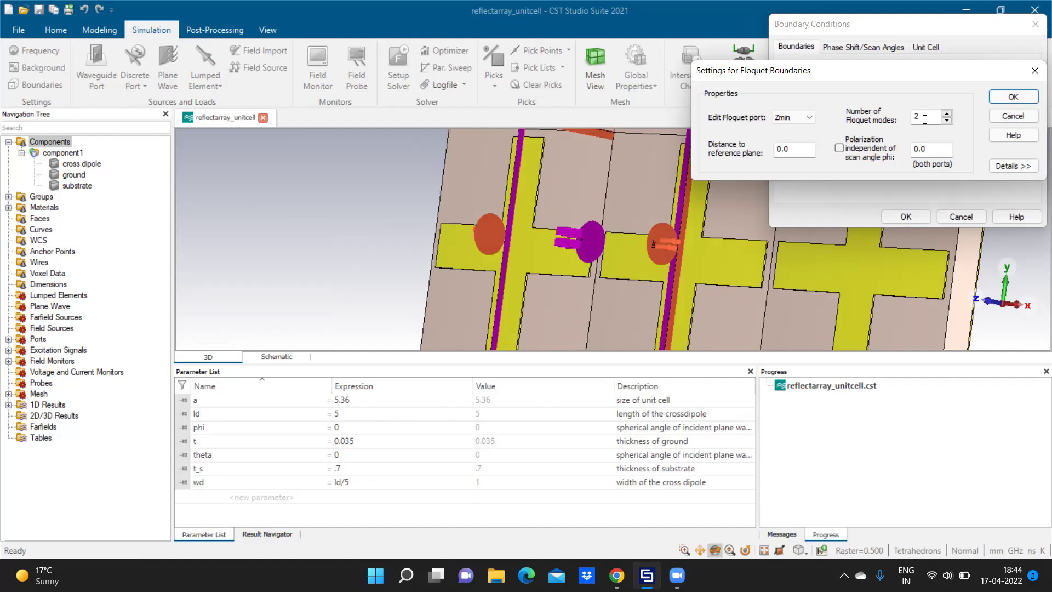
pyautogui.click(804, 155)
pyautogui.press('BackSpace')
pyautogui.press('BackSpace')
pyautogui.press('BackSpace')
pyautogui.write('5.36/2')
# Show the Floquet mode details, set the sort evaluation frequency to 28, and update the mode list.
pyautogui.click(945, 149)
pyautogui.click(1008, 168)
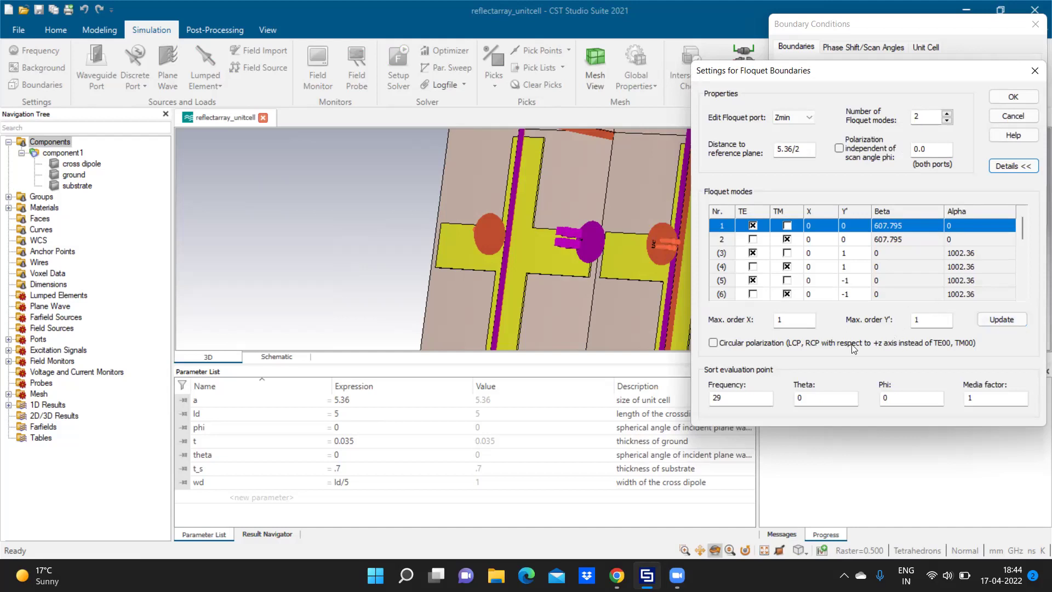
pyautogui.click(738, 399)
pyautogui.press('BackSpace')
pyautogui.write('8')
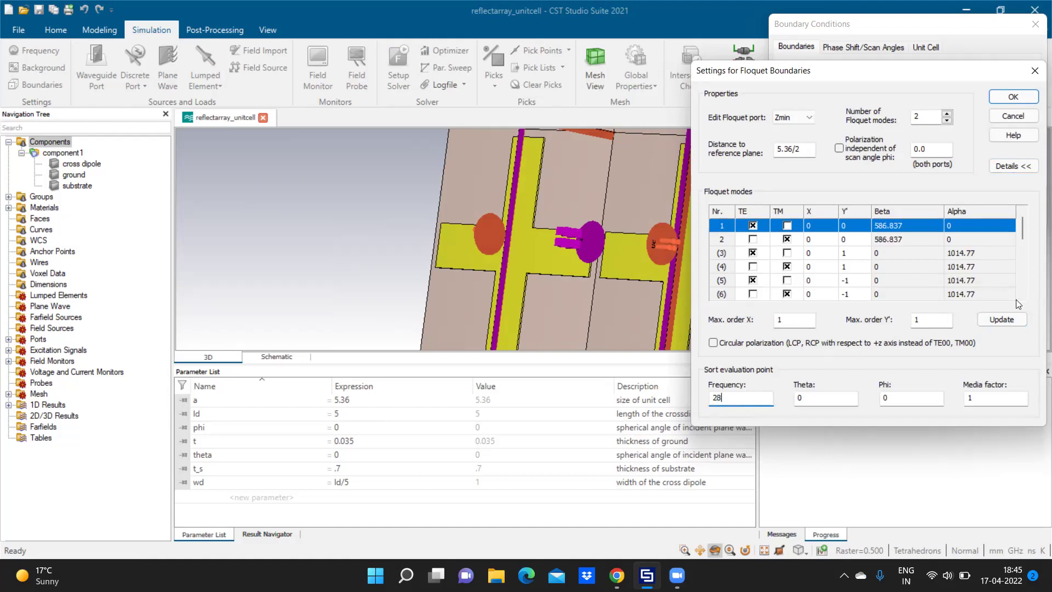
pyautogui.click(1006, 319)
pyautogui.click(1006, 319)
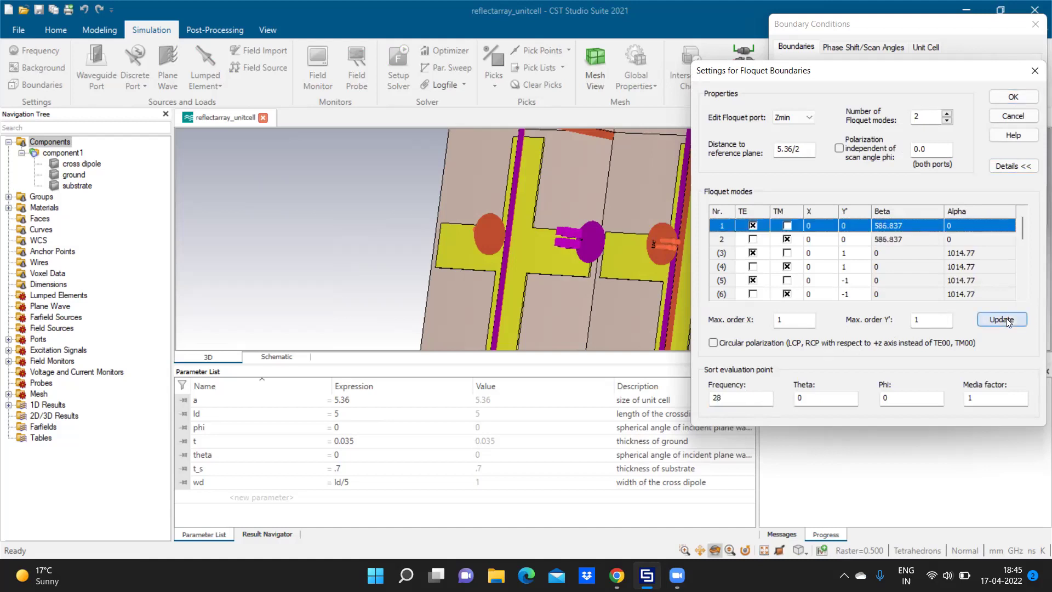
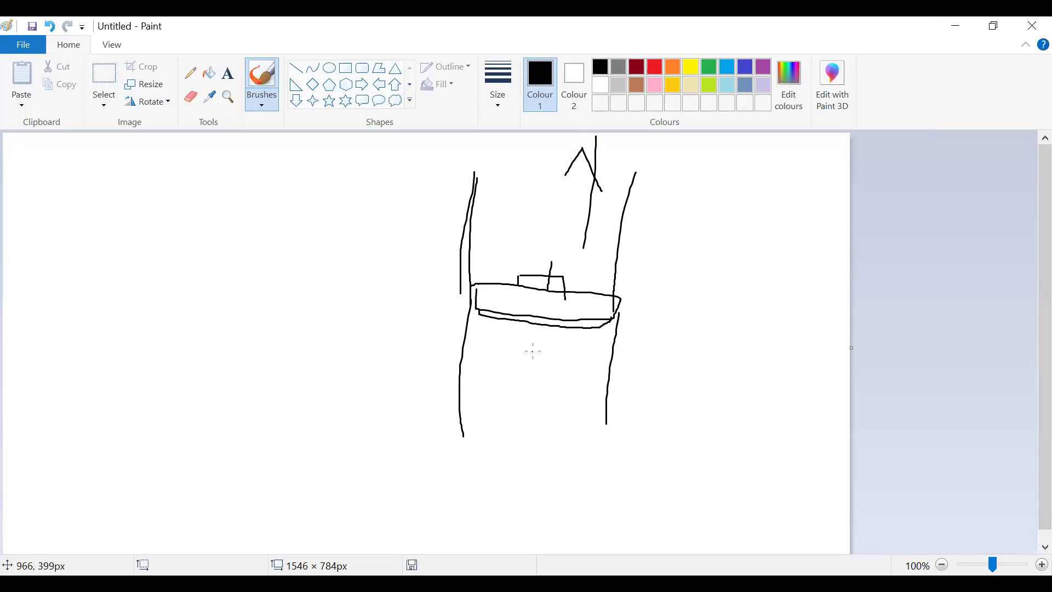
# On the Paint sketch, draw an upward arrow below the ground plate and a sideways pointer from the plate, and outline its underside.
pyautogui.moveTo(512, 332); pyautogui.dragTo(504, 418)
pyautogui.moveTo(474, 406)
pyautogui.mouseDown()
pyautogui.moveTo(481, 420)
pyautogui.moveTo(515, 405)
pyautogui.mouseUp()
pyautogui.moveTo(479, 330)
pyautogui.mouseDown()
pyautogui.moveTo(521, 316)
pyautogui.moveTo(530, 356)
pyautogui.mouseUp()
pyautogui.moveTo(605, 324)
pyautogui.mouseDown()
pyautogui.moveTo(668, 318)
pyautogui.moveTo(664, 339)
pyautogui.mouseUp()
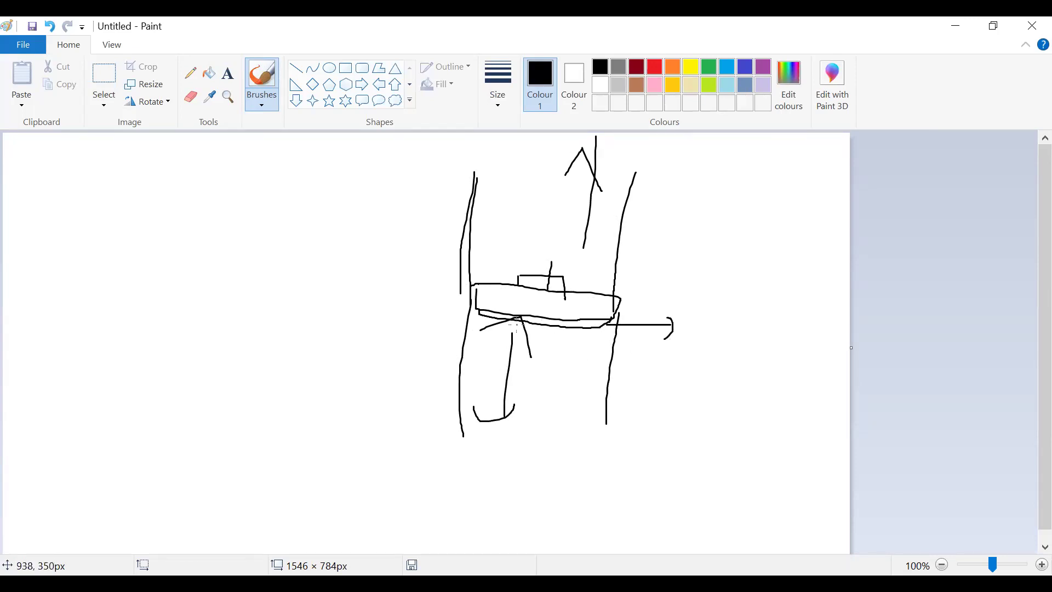
pyautogui.moveTo(473, 310)
pyautogui.mouseDown()
pyautogui.moveTo(607, 311)
pyautogui.moveTo(621, 333)
pyautogui.moveTo(581, 339)
pyautogui.moveTo(463, 312)
pyautogui.mouseUp()
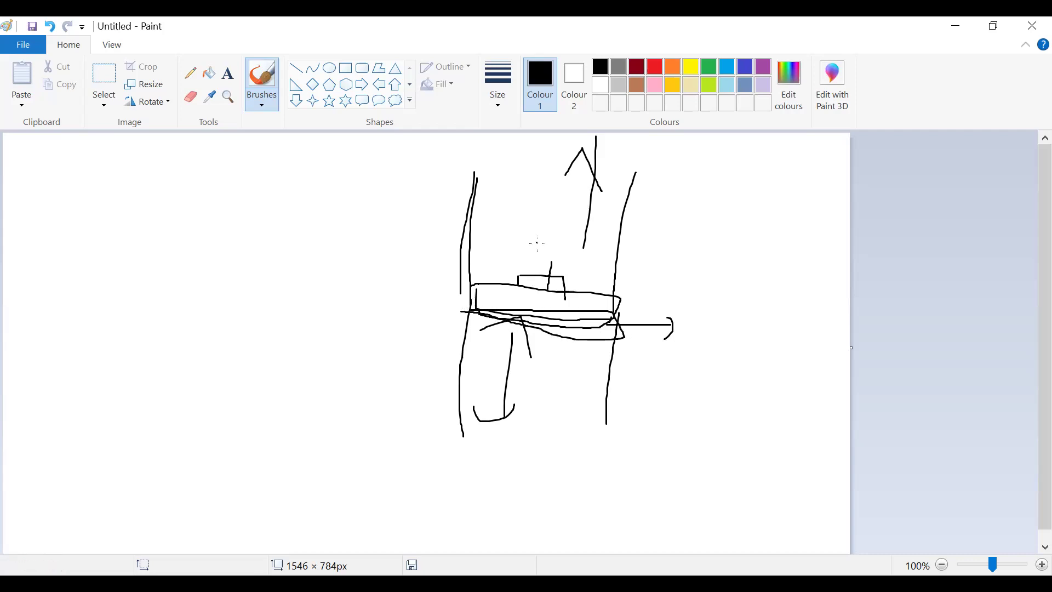
# Draw a line joining the upper ends of the two walls, an upward arrow and a sideways pointer from the patch, and circle the patch.
pyautogui.moveTo(474, 178); pyautogui.dragTo(636, 178)
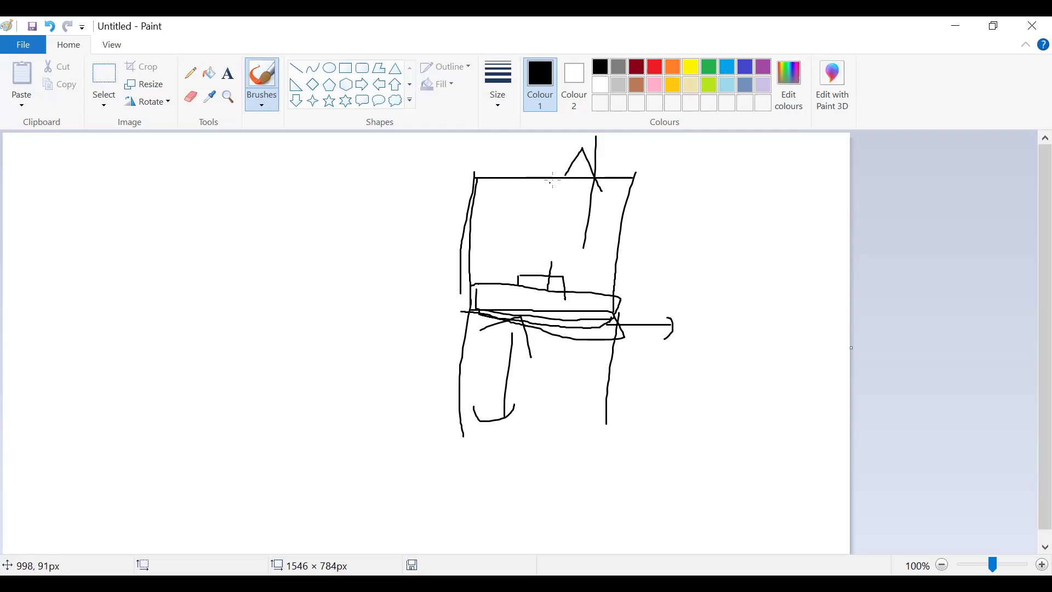
pyautogui.moveTo(477, 176)
pyautogui.mouseDown()
pyautogui.moveTo(628, 179)
pyautogui.moveTo(570, 204)
pyautogui.moveTo(576, 289)
pyautogui.moveTo(672, 265)
pyautogui.moveTo(669, 282)
pyautogui.mouseUp()
pyautogui.moveTo(543, 268)
pyautogui.mouseDown()
pyautogui.moveTo(509, 294)
pyautogui.moveTo(590, 276)
pyautogui.moveTo(517, 267)
pyautogui.mouseUp()
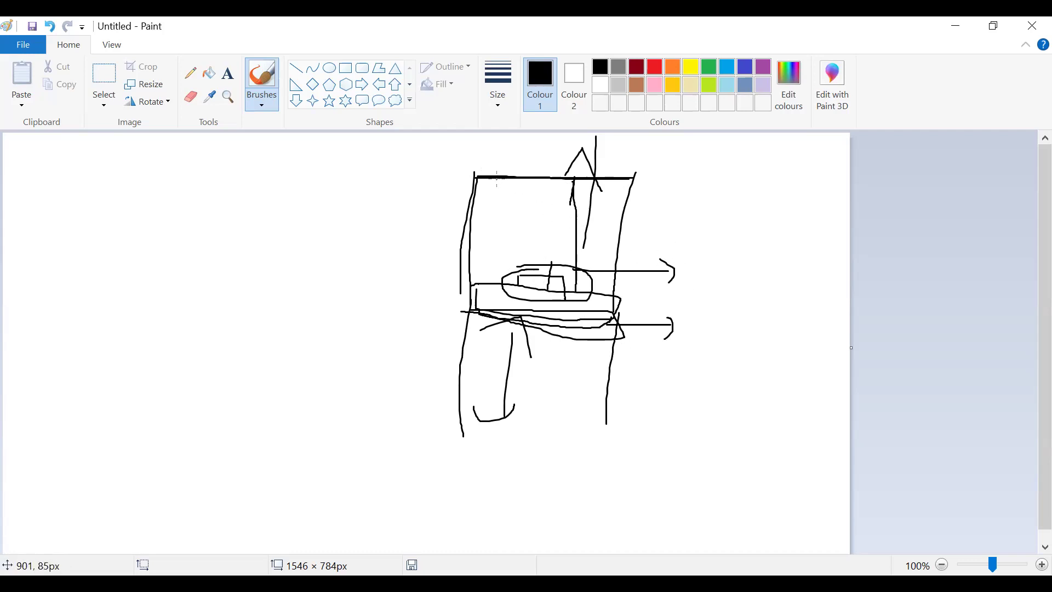
# Label the spacing as λ/4, and draw a downward path marked 90° and an upward return path between patch and upper line.
pyautogui.moveTo(679, 203)
pyautogui.mouseDown()
pyautogui.moveTo(698, 232)
pyautogui.moveTo(712, 211)
pyautogui.moveTo(683, 249)
pyautogui.mouseUp()
pyautogui.moveTo(716, 238); pyautogui.dragTo(729, 275)
pyautogui.moveTo(520, 182)
pyautogui.mouseDown()
pyautogui.moveTo(506, 282)
pyautogui.moveTo(497, 280)
pyautogui.moveTo(507, 280)
pyautogui.mouseUp()
pyautogui.moveTo(437, 203)
pyautogui.mouseDown()
pyautogui.moveTo(426, 214)
pyautogui.moveTo(438, 231)
pyautogui.moveTo(451, 207)
pyautogui.mouseUp()
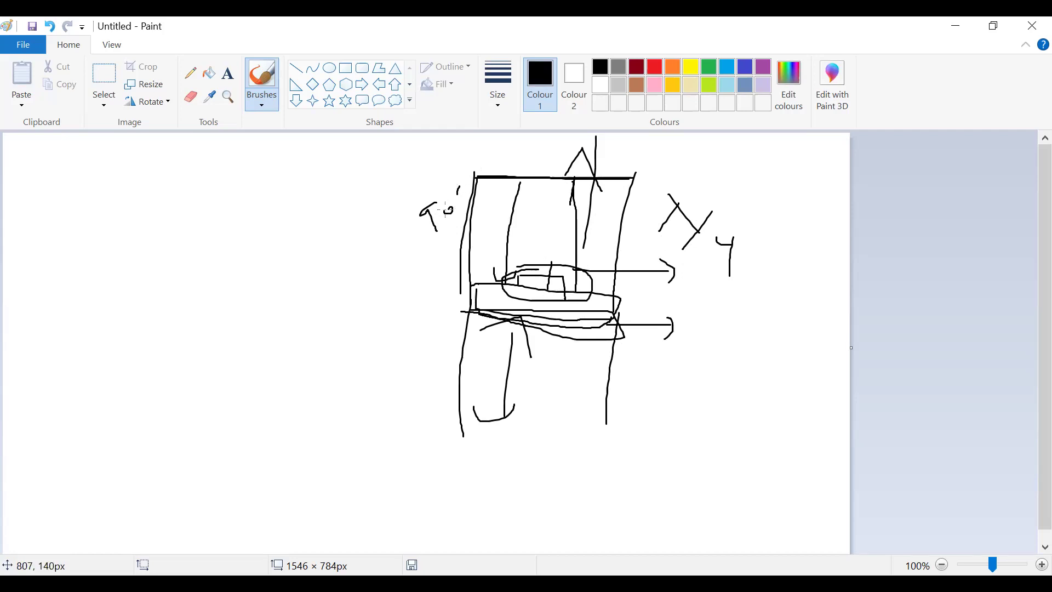
pyautogui.moveTo(499, 256)
pyautogui.mouseDown()
pyautogui.moveTo(509, 177)
pyautogui.moveTo(502, 186)
pyautogui.moveTo(519, 205)
pyautogui.mouseUp()
pyautogui.moveTo(495, 162)
pyautogui.mouseDown()
pyautogui.moveTo(496, 175)
pyautogui.moveTo(515, 180)
pyautogui.moveTo(544, 162)
pyautogui.mouseUp()
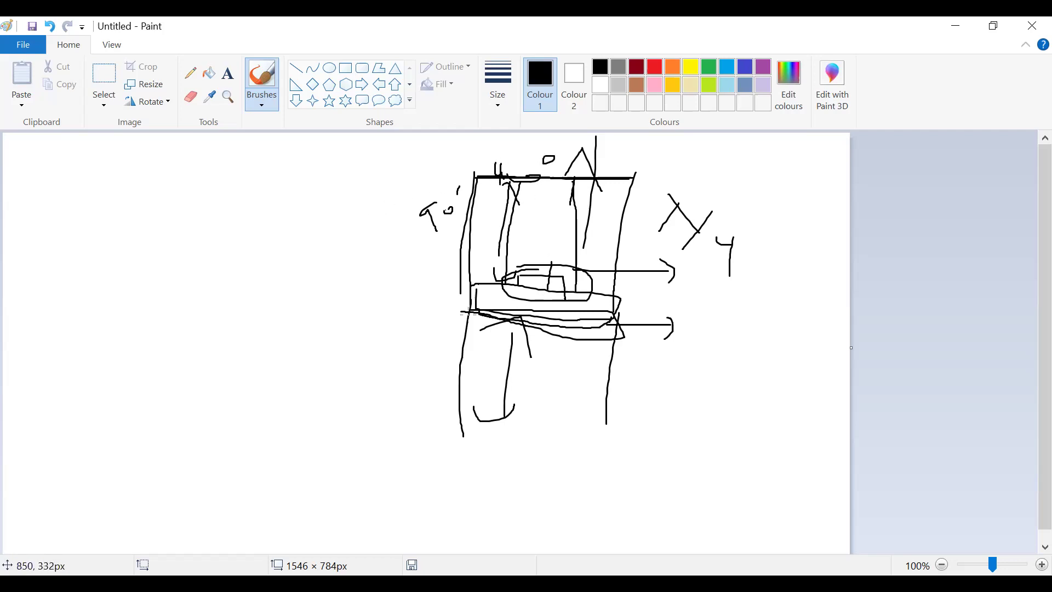
# Draw another sideways arrow from the ground plate and label it 180°.
pyautogui.moveTo(581, 317); pyautogui.dragTo(684, 315)
pyautogui.moveTo(674, 303)
pyautogui.mouseDown()
pyautogui.moveTo(700, 310)
pyautogui.moveTo(694, 335)
pyautogui.mouseUp()
pyautogui.moveTo(710, 300)
pyautogui.mouseDown()
pyautogui.moveTo(714, 323)
pyautogui.moveTo(746, 303)
pyautogui.moveTo(744, 278)
pyautogui.mouseUp()
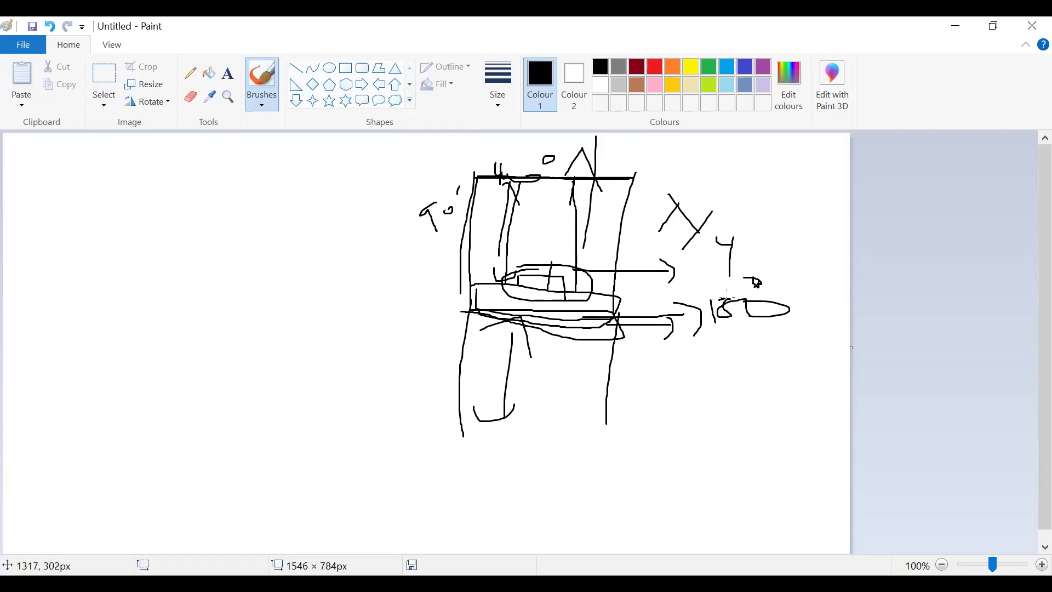
pyautogui.moveTo(721, 294); pyautogui.dragTo(722, 314)
# Sketch a small side diagram of a wave reflecting off a vertical wall, and write 180 near the ground plate's arrow.
pyautogui.moveTo(698, 391)
pyautogui.mouseDown()
pyautogui.moveTo(780, 392)
pyautogui.moveTo(783, 380)
pyautogui.moveTo(784, 420)
pyautogui.moveTo(781, 391)
pyautogui.moveTo(736, 402)
pyautogui.mouseUp()
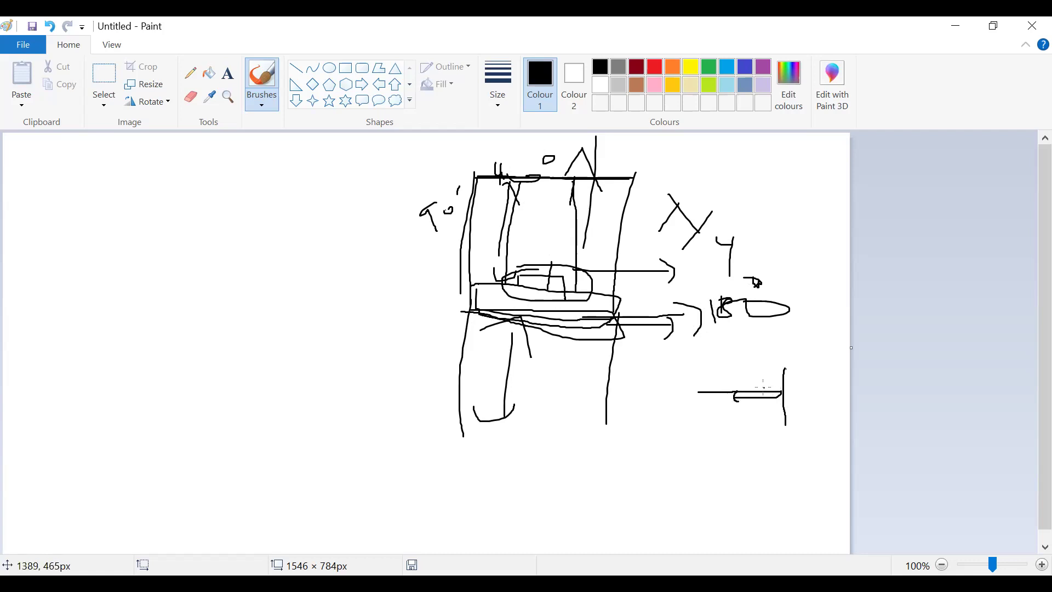
pyautogui.moveTo(759, 392)
pyautogui.mouseDown()
pyautogui.moveTo(731, 404)
pyautogui.moveTo(740, 382)
pyautogui.moveTo(717, 386)
pyautogui.mouseUp()
pyautogui.moveTo(781, 368); pyautogui.dragTo(783, 431)
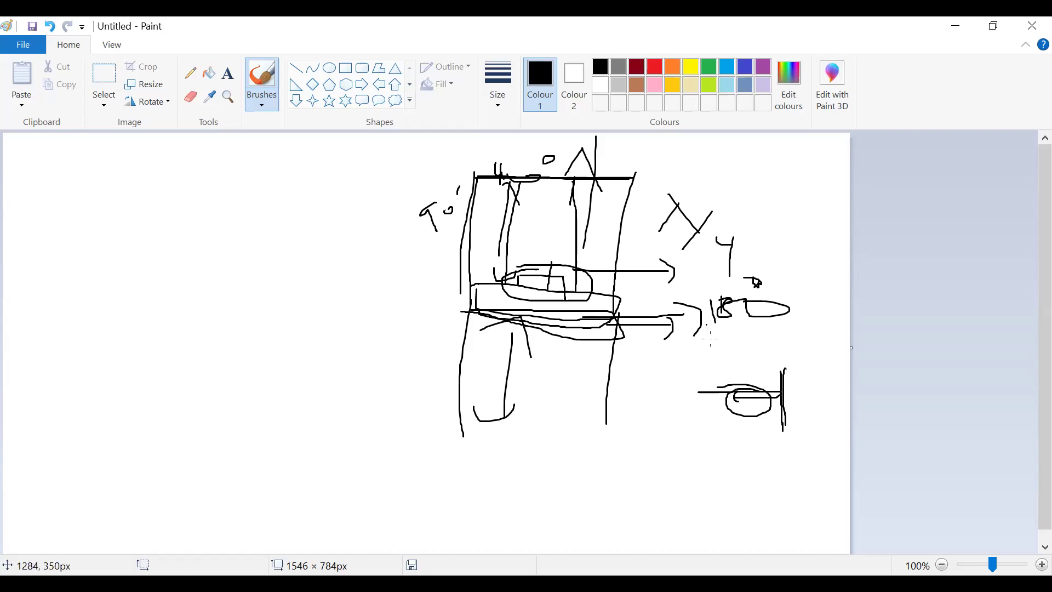
pyautogui.moveTo(714, 368)
pyautogui.mouseDown()
pyautogui.moveTo(778, 376)
pyautogui.moveTo(696, 373)
pyautogui.moveTo(723, 382)
pyautogui.mouseUp()
pyautogui.moveTo(654, 356)
pyautogui.mouseDown()
pyautogui.moveTo(656, 365)
pyautogui.moveTo(670, 346)
pyautogui.mouseUp()
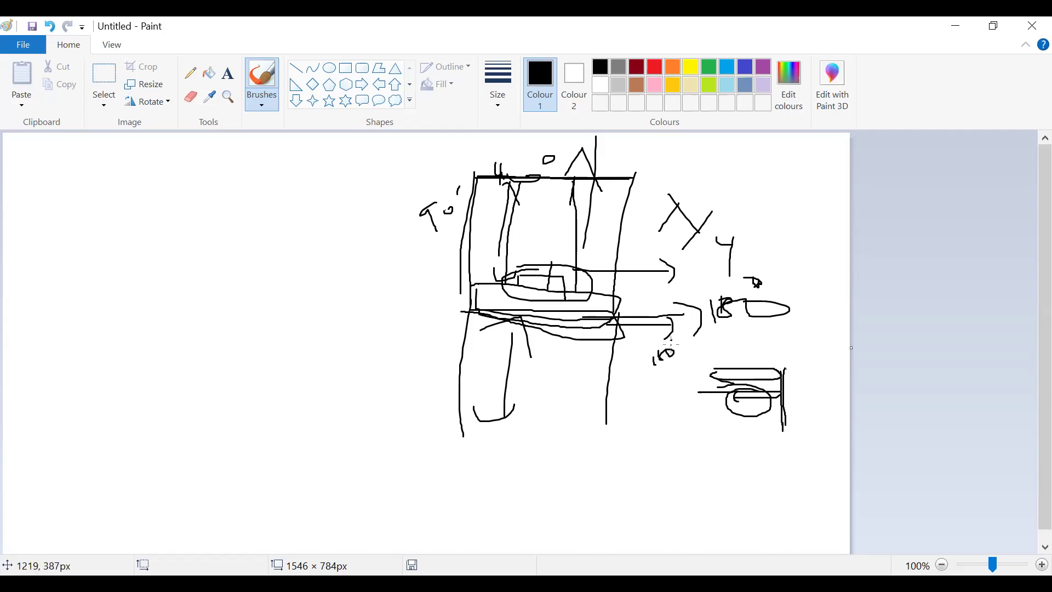
# Trace the downward and upward wave paths between upper line and patch, and write the phase terms 90° and 180 beside the λ/4 label.
pyautogui.moveTo(530, 191)
pyautogui.mouseDown()
pyautogui.moveTo(527, 270)
pyautogui.moveTo(539, 253)
pyautogui.mouseUp()
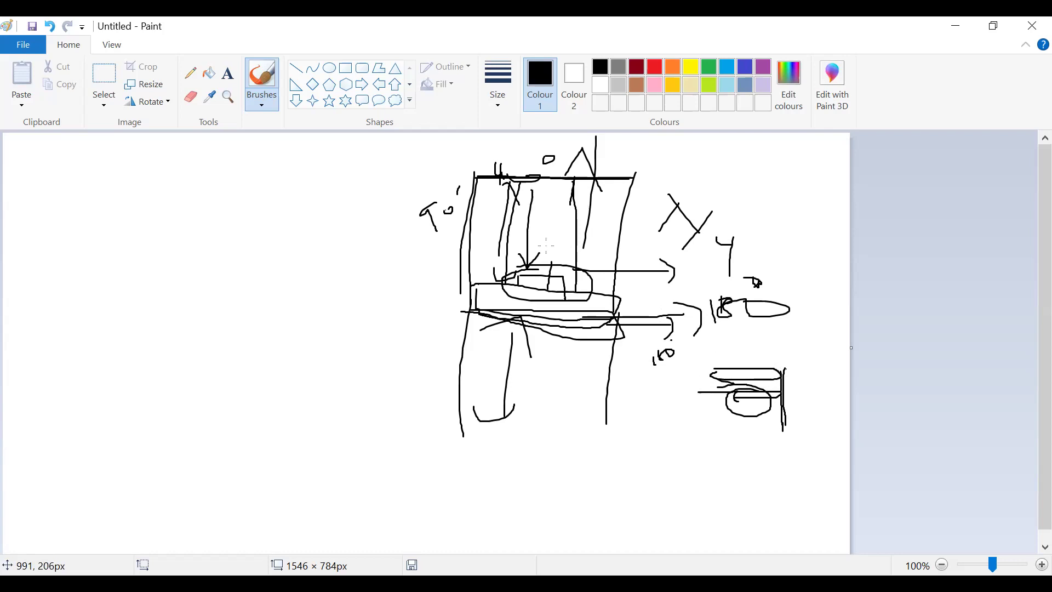
pyautogui.moveTo(730, 220)
pyautogui.mouseDown()
pyautogui.moveTo(749, 201)
pyautogui.moveTo(761, 221)
pyautogui.moveTo(766, 207)
pyautogui.moveTo(779, 224)
pyautogui.moveTo(800, 192)
pyautogui.mouseUp()
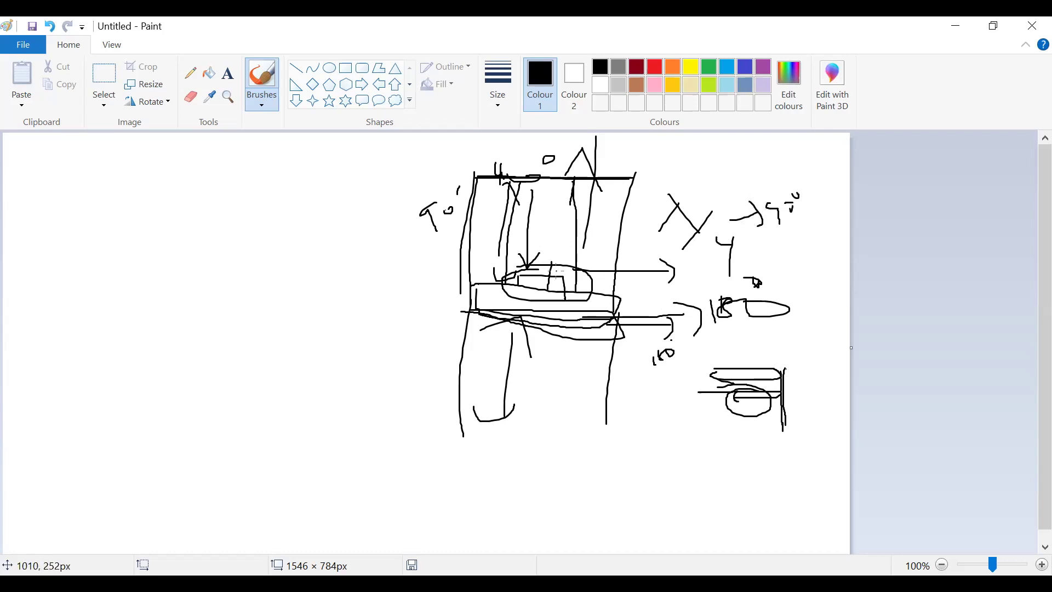
pyautogui.moveTo(555, 269)
pyautogui.mouseDown()
pyautogui.moveTo(555, 174)
pyautogui.moveTo(563, 189)
pyautogui.mouseUp()
pyautogui.moveTo(613, 164)
pyautogui.mouseDown()
pyautogui.moveTo(604, 252)
pyautogui.moveTo(611, 186)
pyautogui.moveTo(627, 185)
pyautogui.moveTo(614, 192)
pyautogui.moveTo(606, 267)
pyautogui.moveTo(611, 183)
pyautogui.mouseUp()
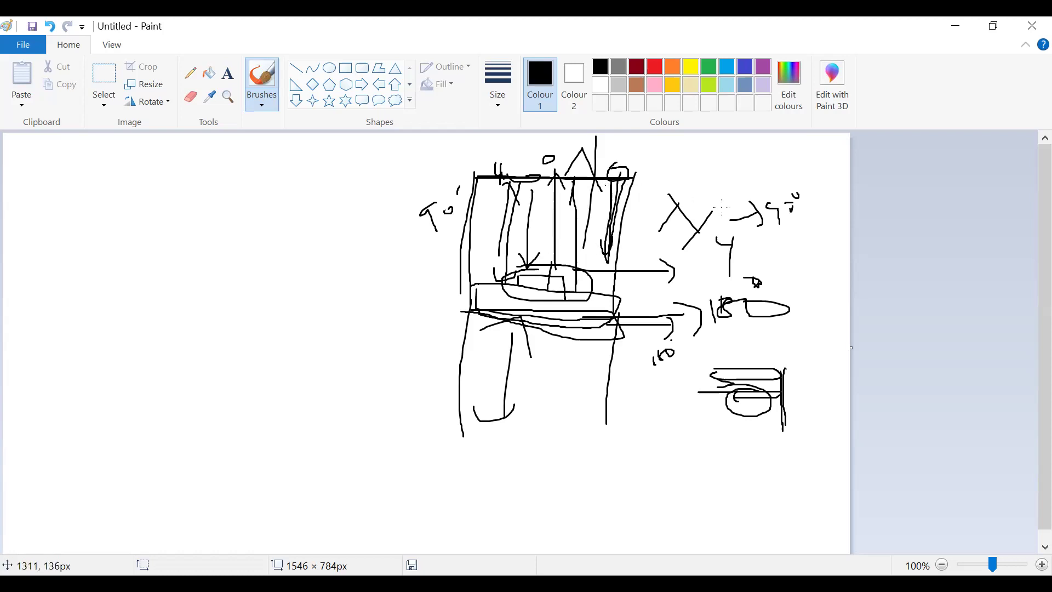
pyautogui.moveTo(791, 225)
pyautogui.mouseDown()
pyautogui.moveTo(782, 262)
pyautogui.moveTo(783, 237)
pyautogui.moveTo(815, 242)
pyautogui.moveTo(801, 247)
pyautogui.mouseUp()
pyautogui.moveTo(575, 267)
pyautogui.mouseDown()
pyautogui.moveTo(564, 304)
pyautogui.moveTo(547, 242)
pyautogui.mouseUp()
pyautogui.moveTo(804, 270)
pyautogui.mouseDown()
pyautogui.moveTo(806, 295)
pyautogui.moveTo(828, 262)
pyautogui.moveTo(829, 276)
pyautogui.moveTo(819, 251)
pyautogui.moveTo(812, 300)
pyautogui.moveTo(866, 278)
pyautogui.moveTo(799, 321)
pyautogui.moveTo(839, 296)
pyautogui.mouseUp()
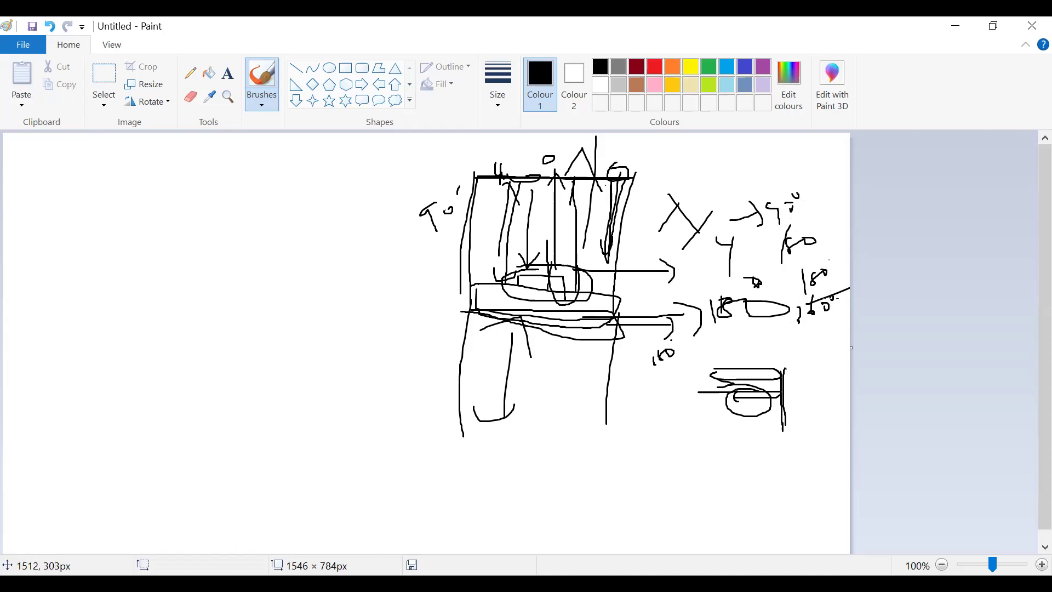
pyautogui.moveTo(828, 325)
pyautogui.mouseDown()
pyautogui.moveTo(817, 345)
pyautogui.moveTo(827, 370)
pyautogui.moveTo(832, 323)
pyautogui.mouseUp()
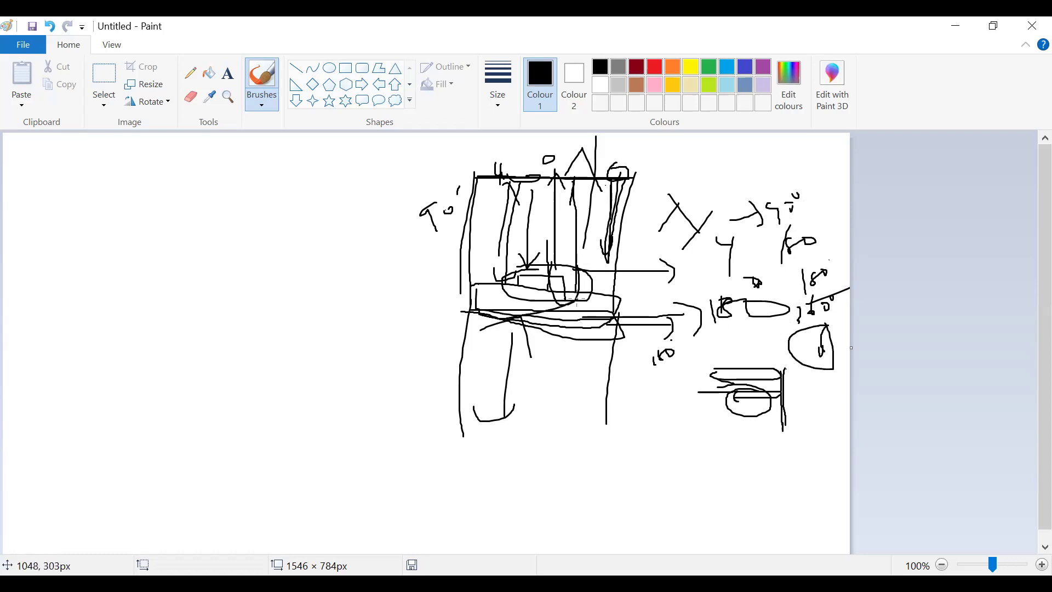
pyautogui.moveTo(548, 267)
pyautogui.mouseDown()
pyautogui.moveTo(478, 274)
pyautogui.moveTo(618, 331)
pyautogui.moveTo(462, 265)
pyautogui.moveTo(454, 280)
pyautogui.mouseUp()
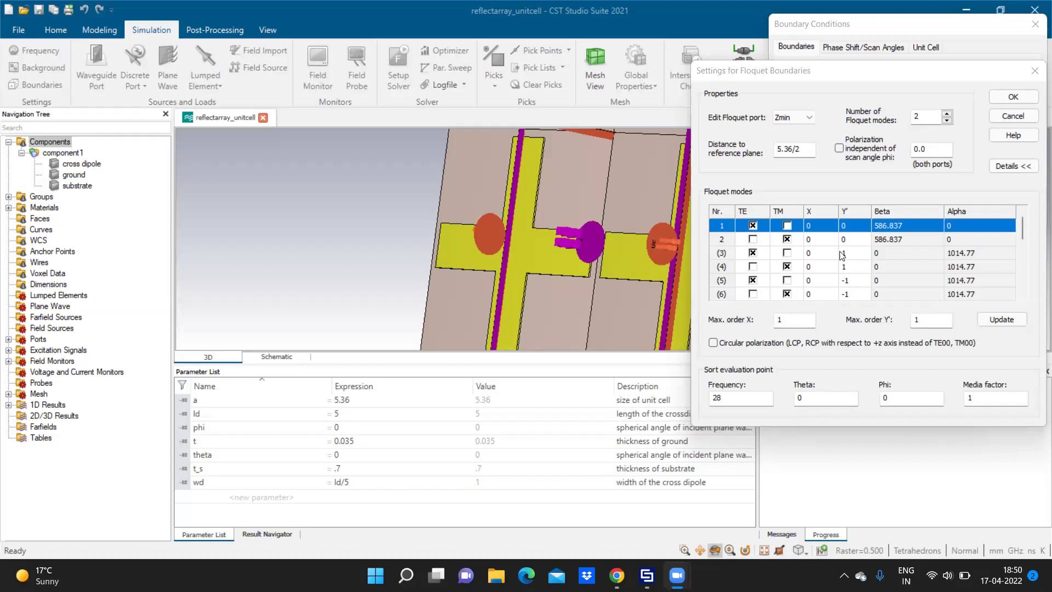
# Apply the Floquet settings, deleting current and parametric results while keeping the mesh, and accept the boundary conditions.
pyautogui.click(1005, 99)
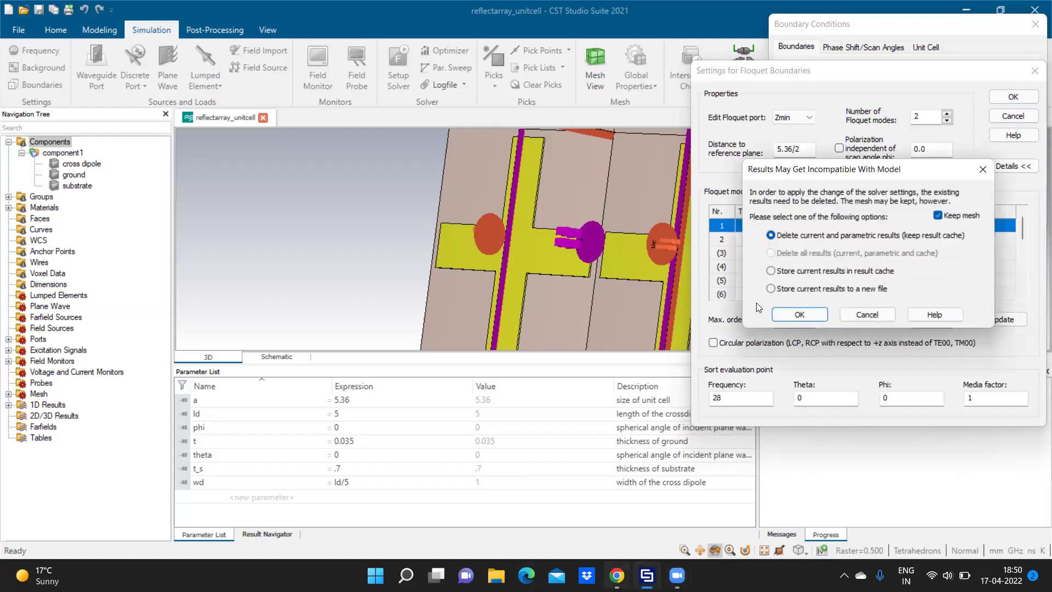
pyautogui.click(797, 314)
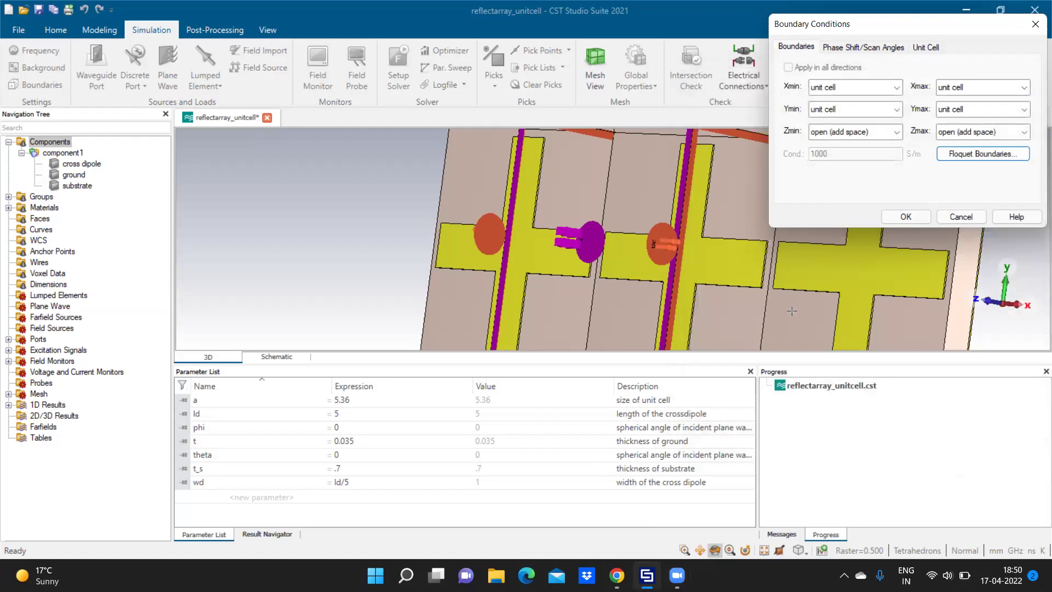
pyautogui.click(923, 219)
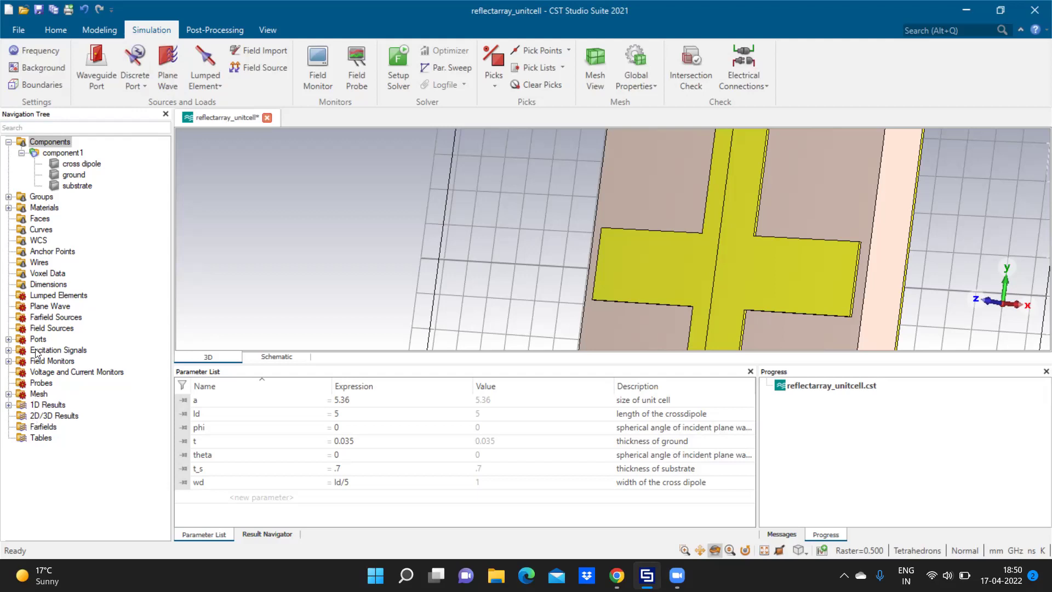
# Check the Zmin port's number of Floquet modes and distance to reference plane.
pyautogui.click(8, 339)
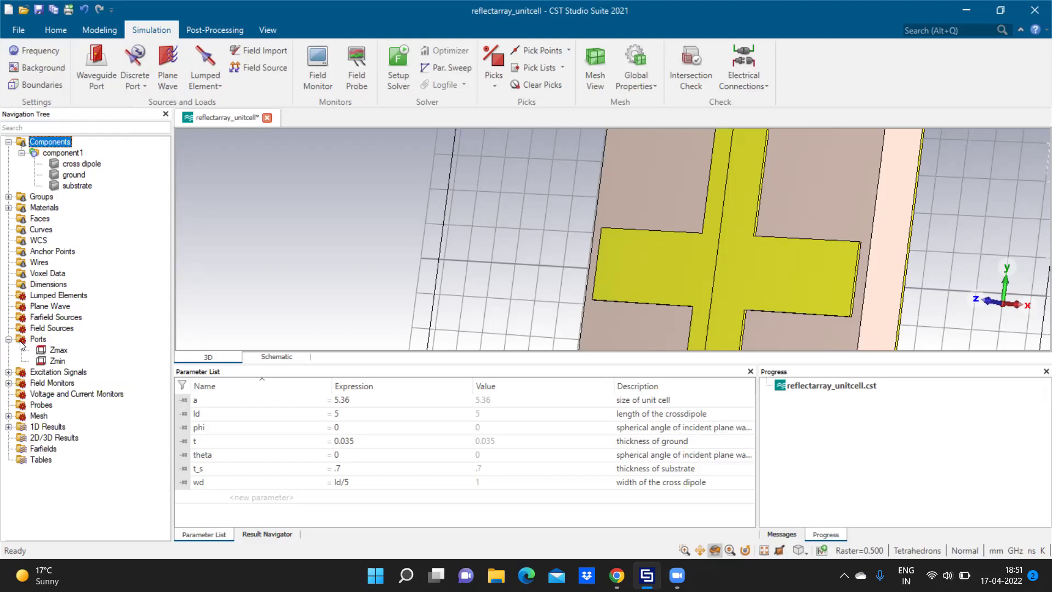
pyautogui.click(53, 362)
pyautogui.doubleClick(53, 362)
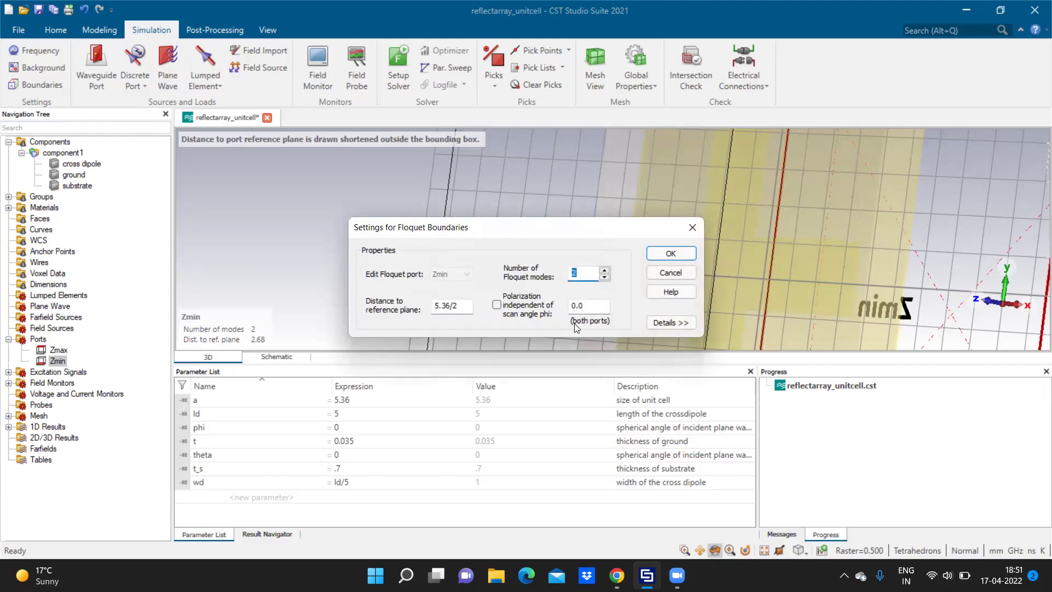
pyautogui.click(693, 228)
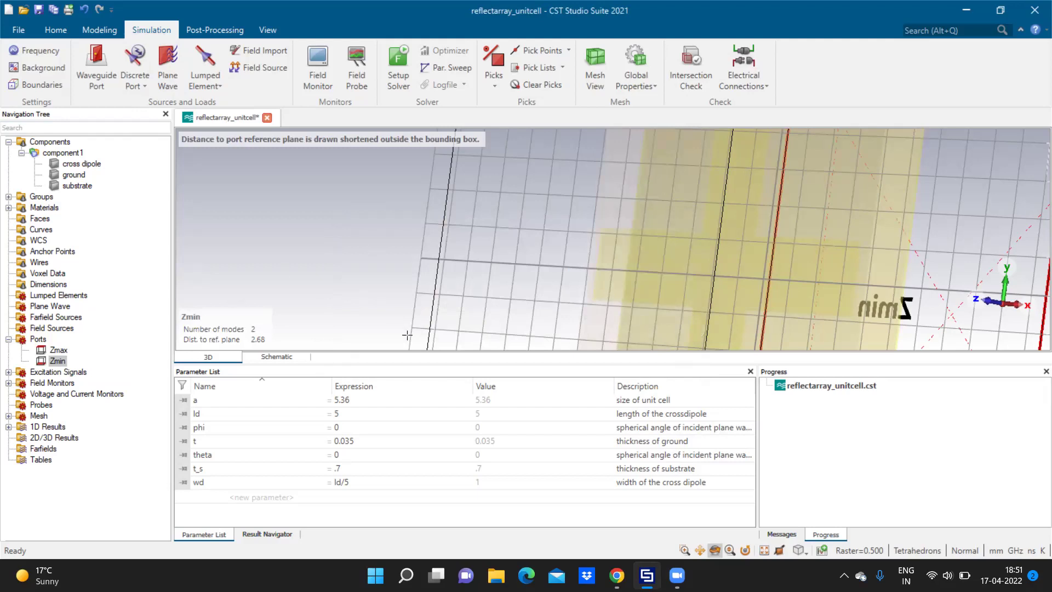
# Check the Zmax port's number of modes and its position relative to the cross dipole.
pyautogui.click(58, 350)
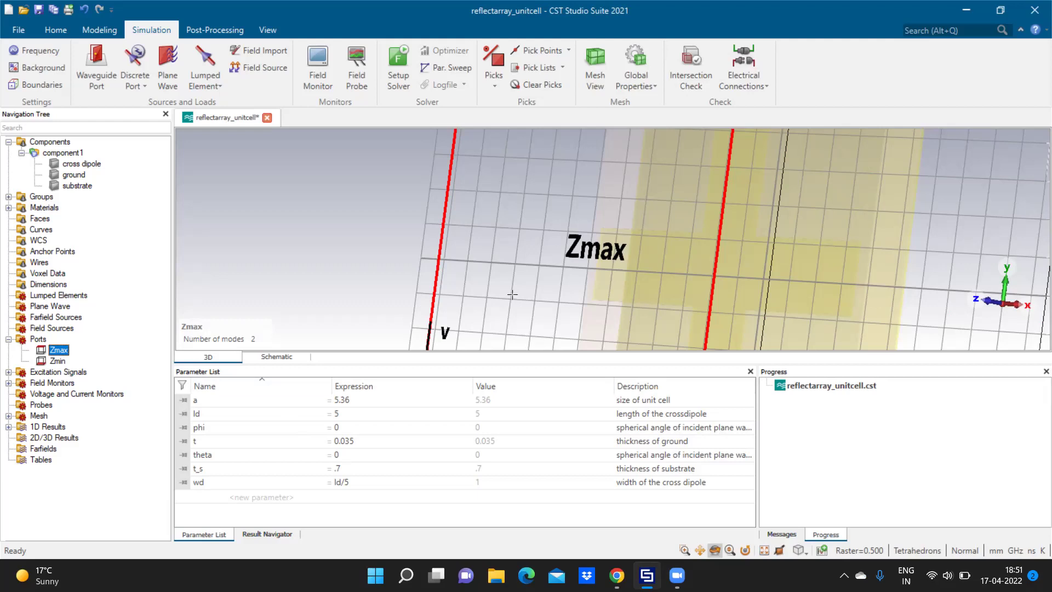
pyautogui.scroll(3, 511, 295)
pyautogui.scroll(-5, 512, 294)
pyautogui.scroll(-2, 512, 294)
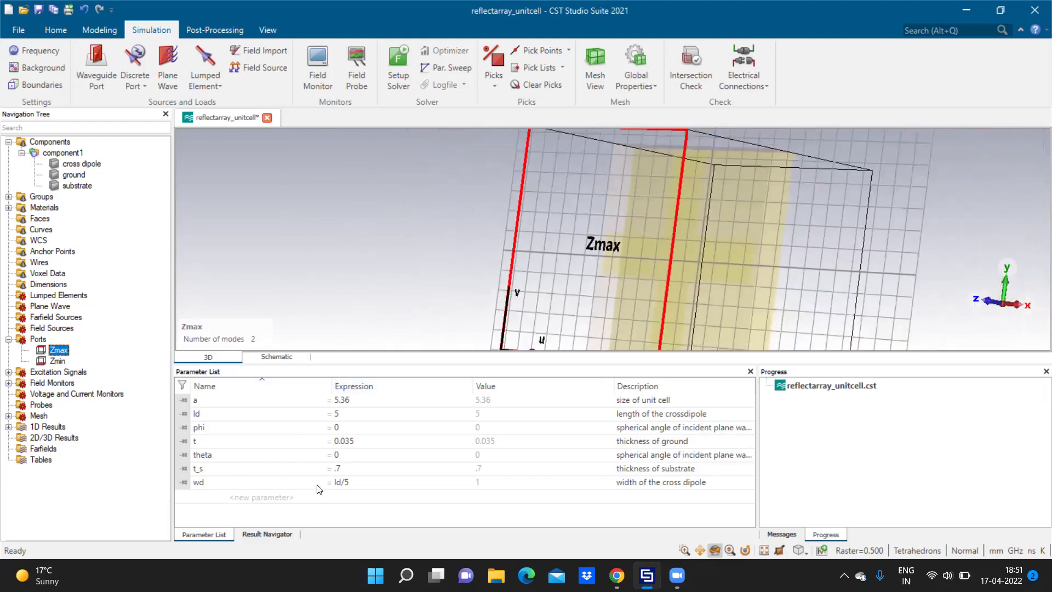
pyautogui.scroll(-2, 526, 242)
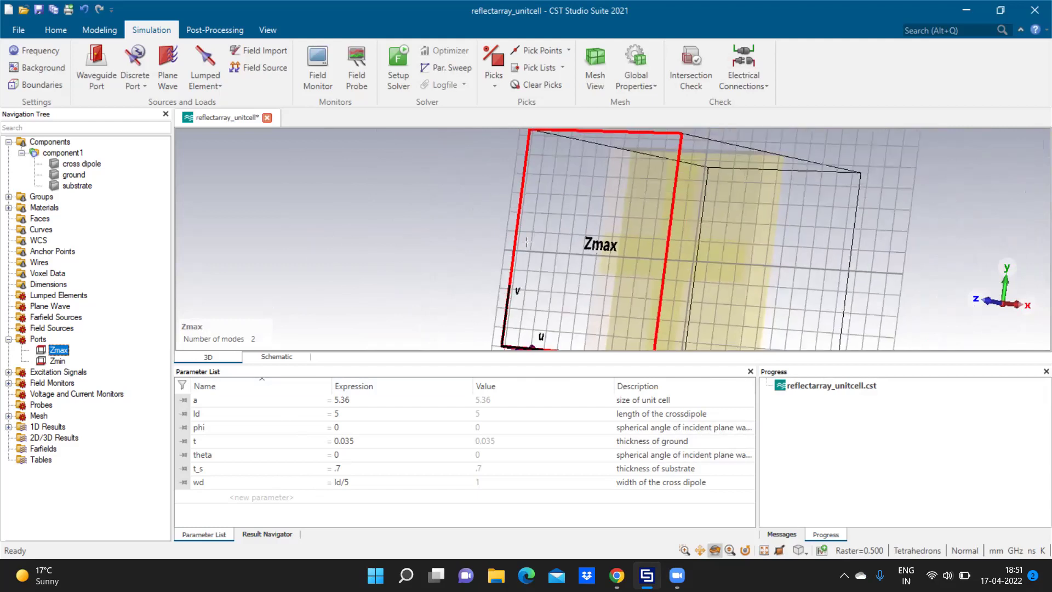
pyautogui.scroll(-3, 526, 242)
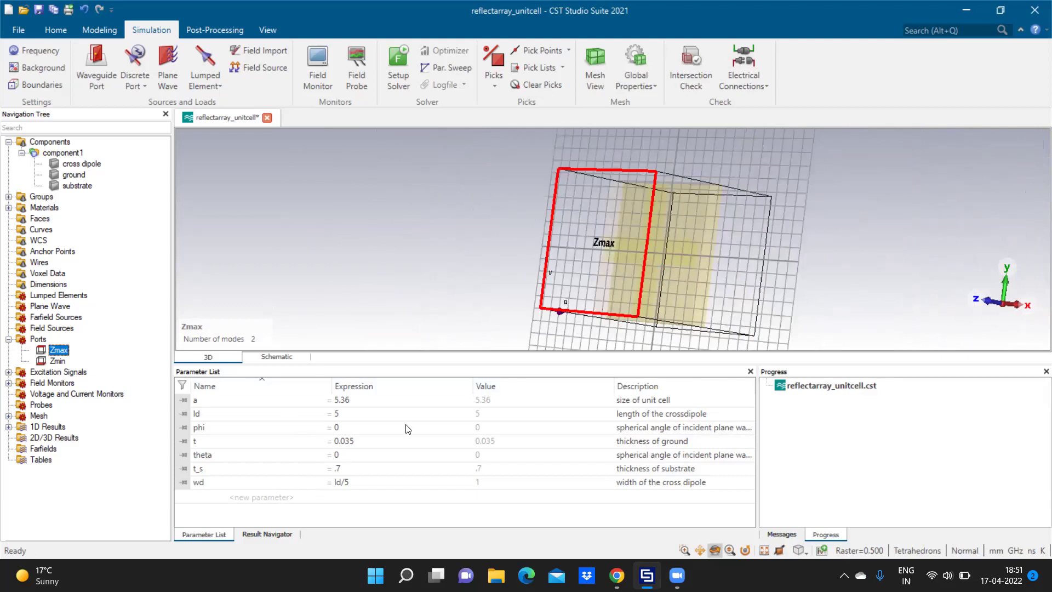
pyautogui.click(611, 243)
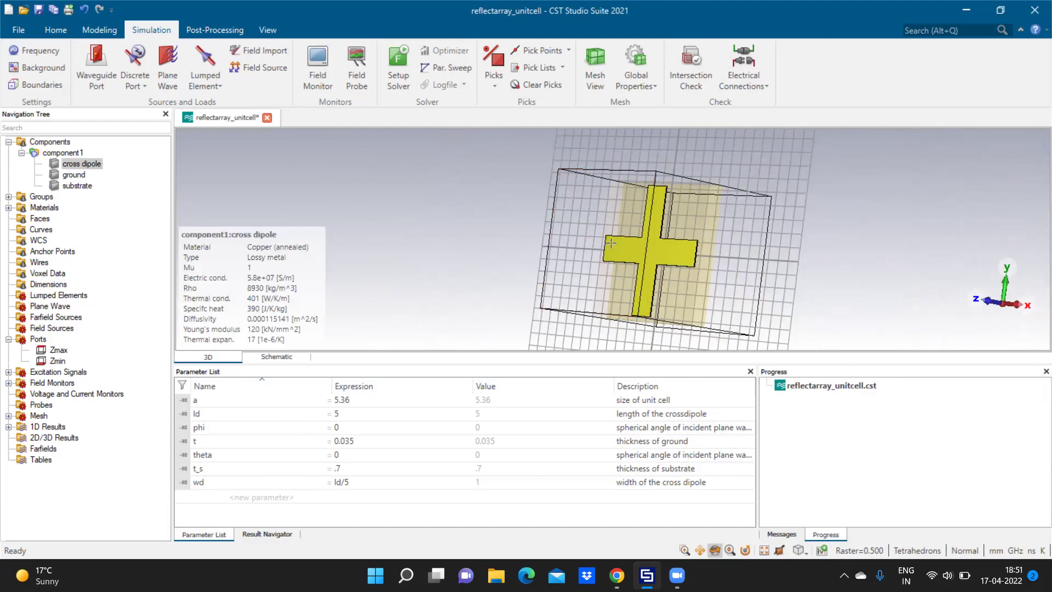
# Set the Zmin boundary condition to electric (Et = 0).
pyautogui.click(42, 85)
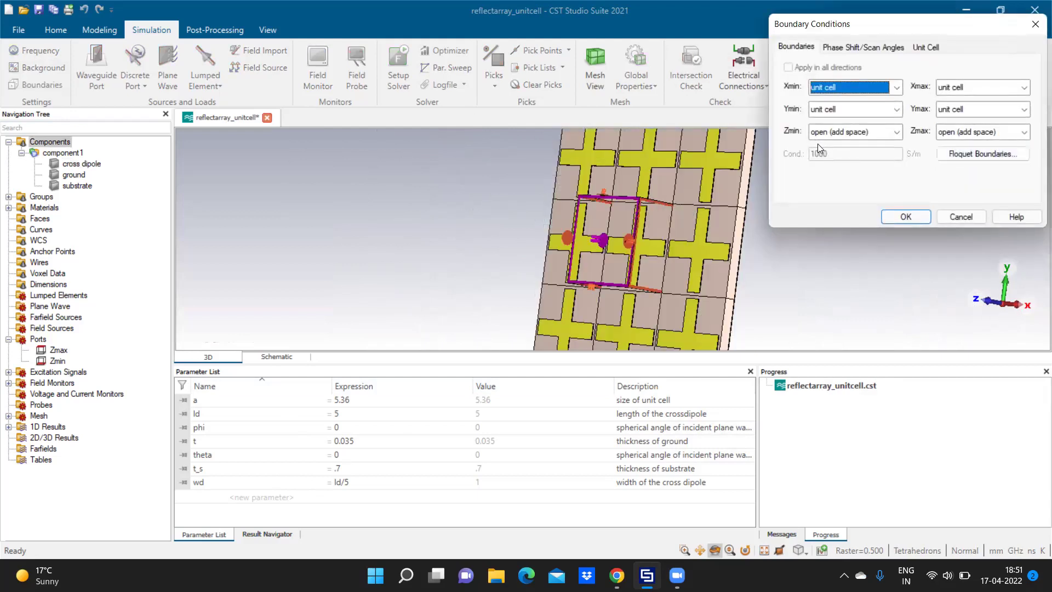
pyautogui.click(889, 134)
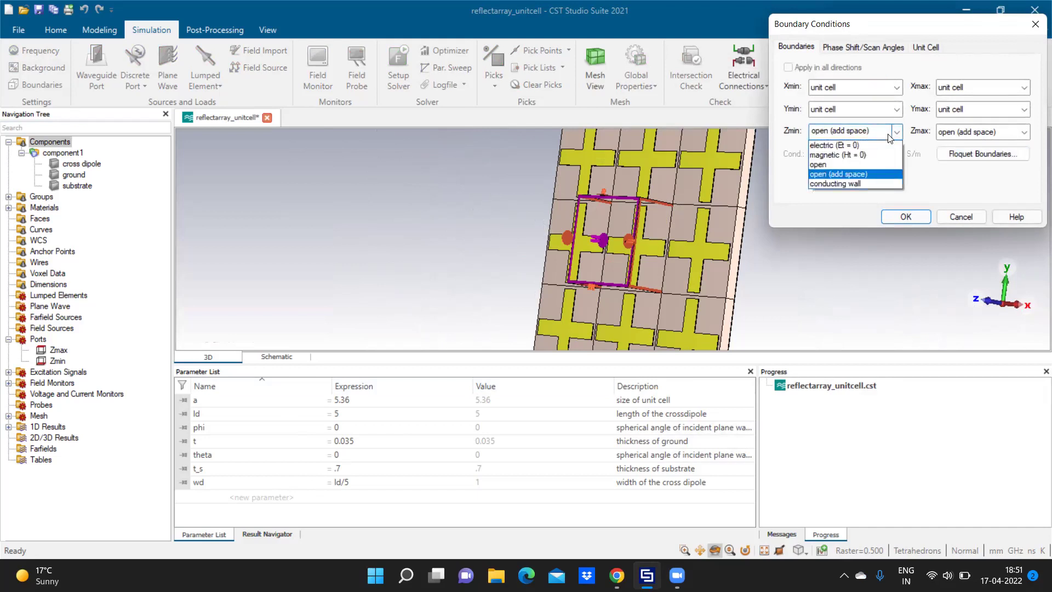
pyautogui.click(831, 145)
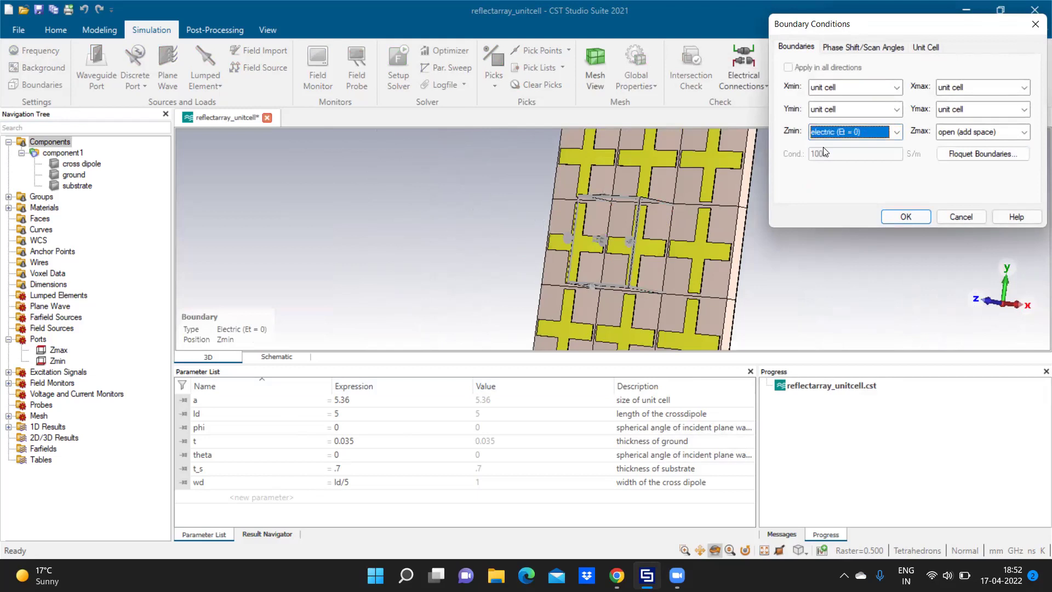
# Set the Zmax Floquet port's distance to reference plane to 5.36/2 and update its detailed Floquet mode list.
pyautogui.click(984, 154)
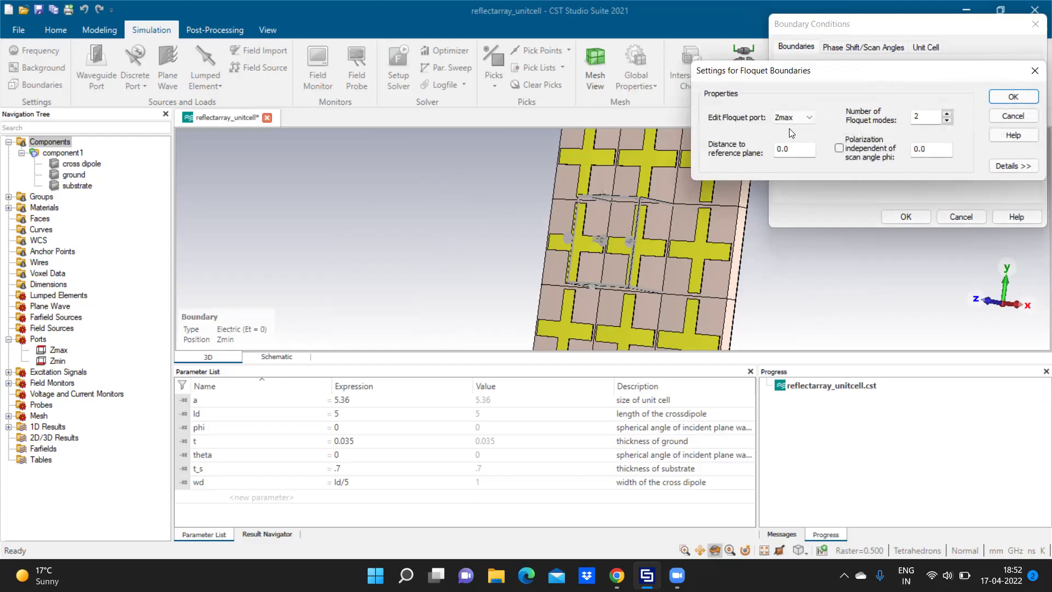
pyautogui.click(799, 152)
pyautogui.press('BackSpace')
pyautogui.press('BackSpace')
pyautogui.press('BackSpace')
pyautogui.write('5.36/2')
pyautogui.click(996, 169)
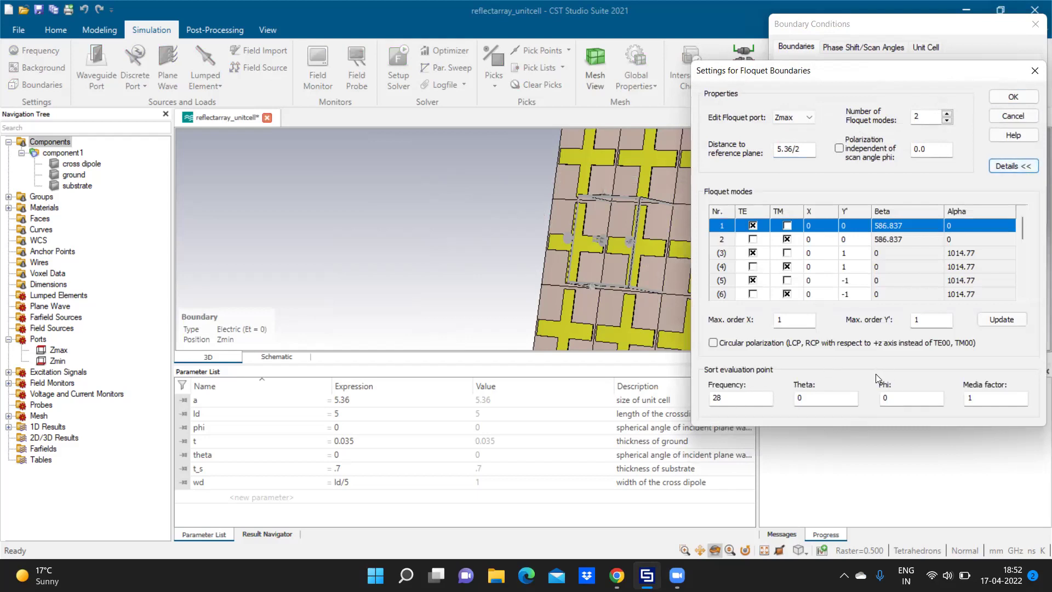
pyautogui.click(1005, 324)
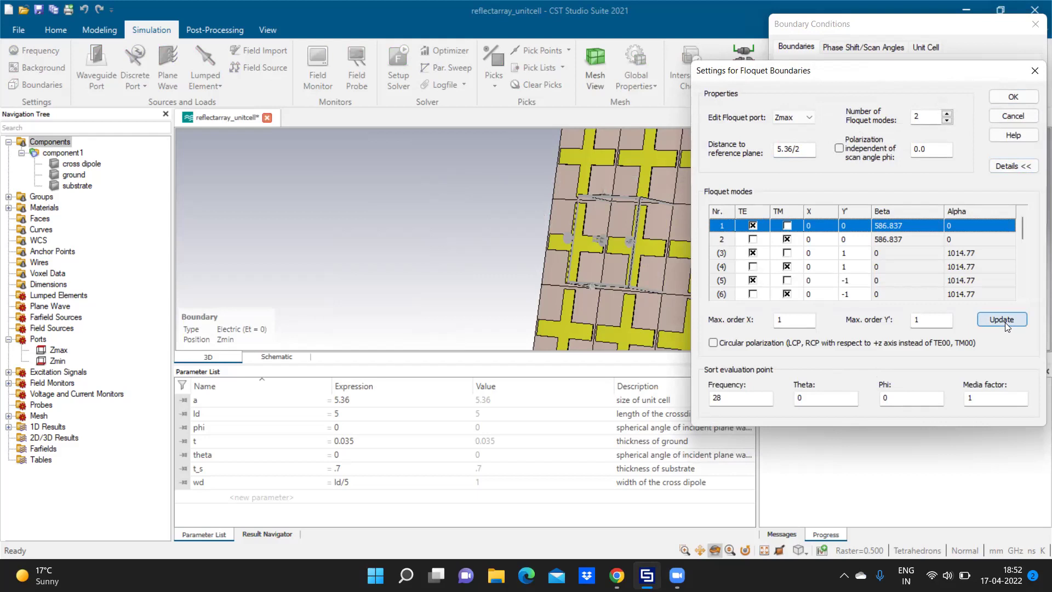
# Apply the Floquet settings with the mesh kept and accept the boundary conditions, deleting current and parametric results for both.
pyautogui.click(1015, 97)
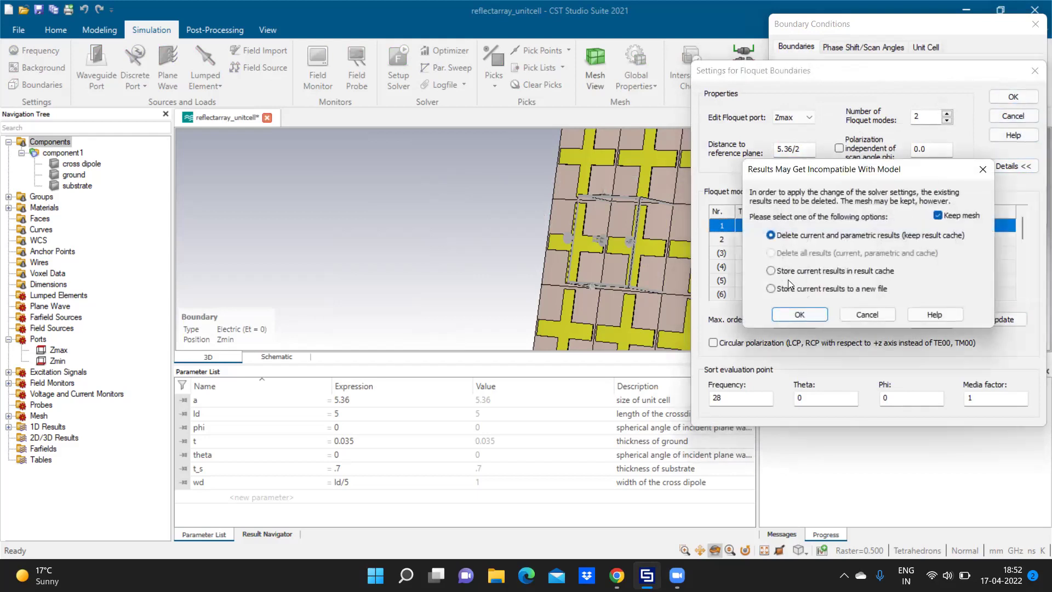
pyautogui.click(792, 315)
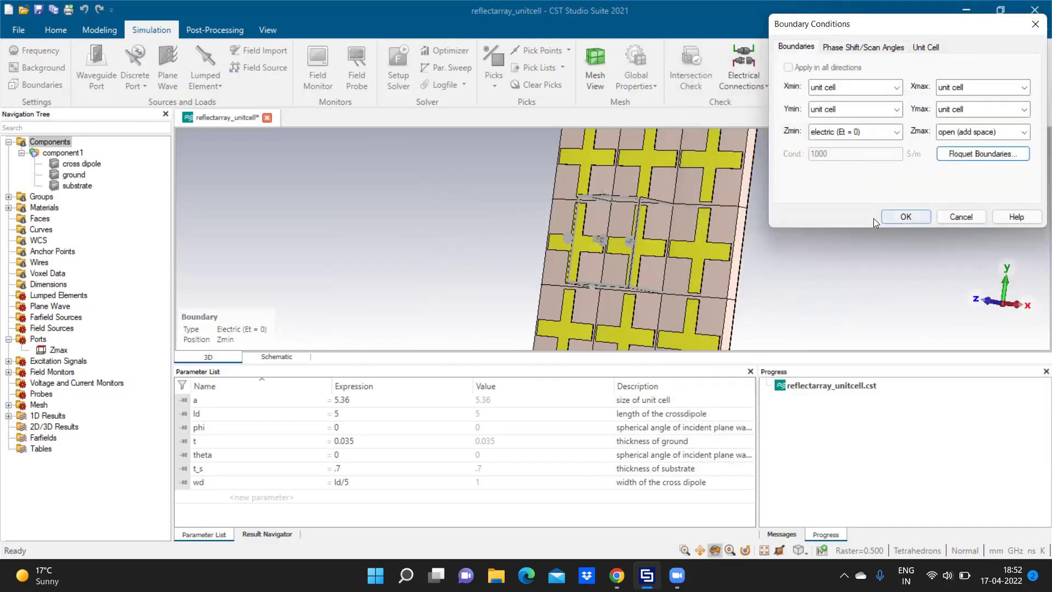
pyautogui.click(905, 218)
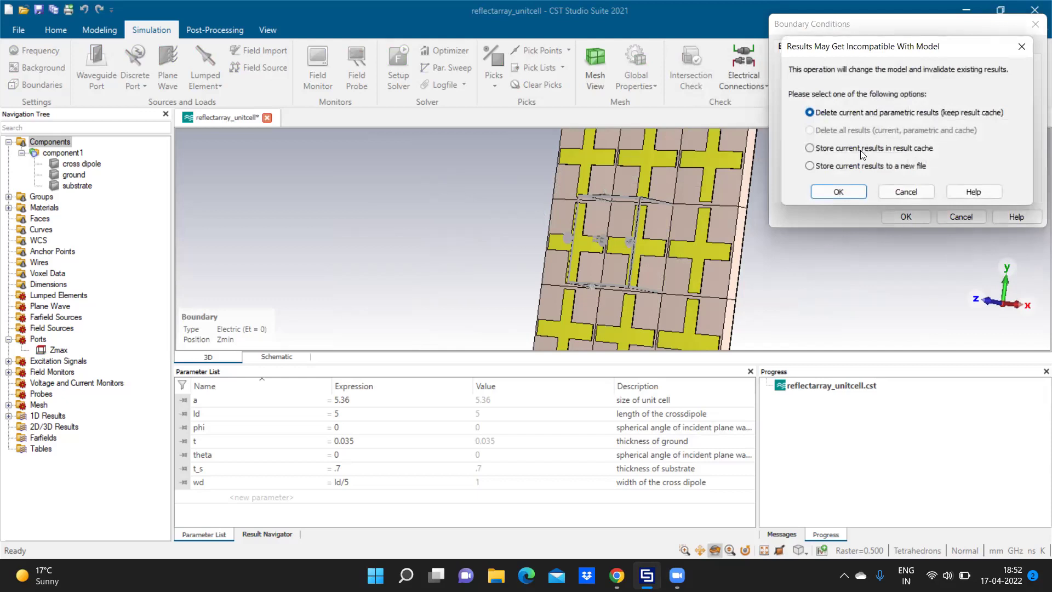
pyautogui.click(838, 192)
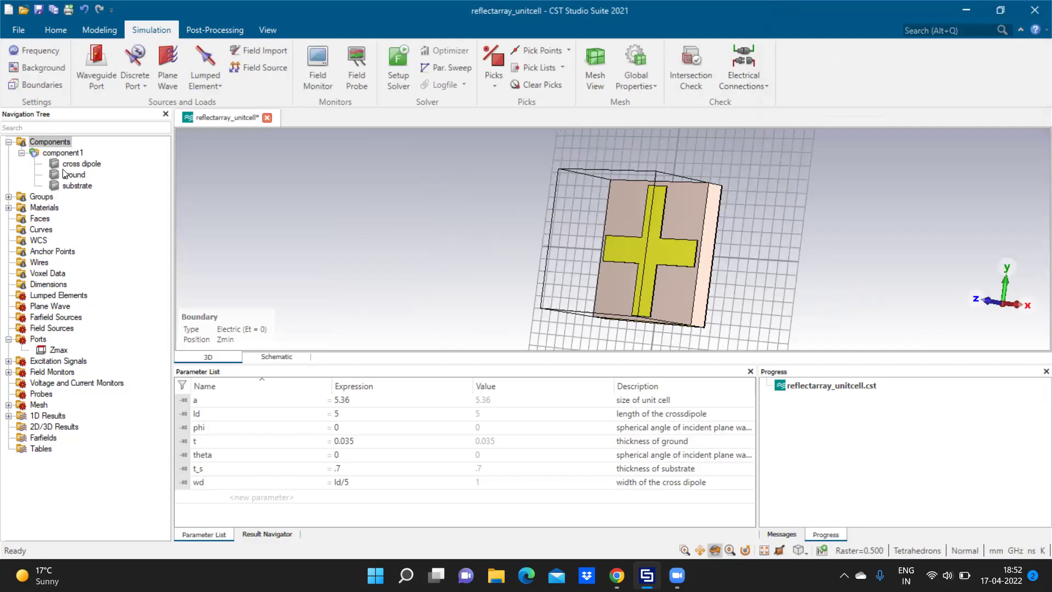
# Examine the Zmax port's reference plane in relation to the unit cell's substrate.
pyautogui.click(9, 340)
pyautogui.click(9, 340)
pyautogui.click(62, 351)
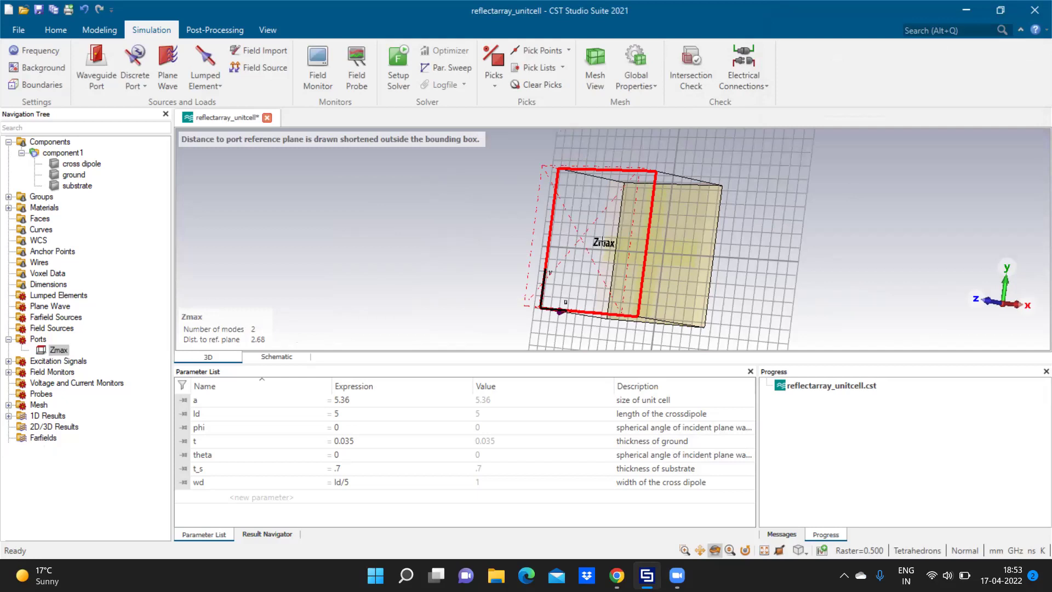
pyautogui.click(602, 240)
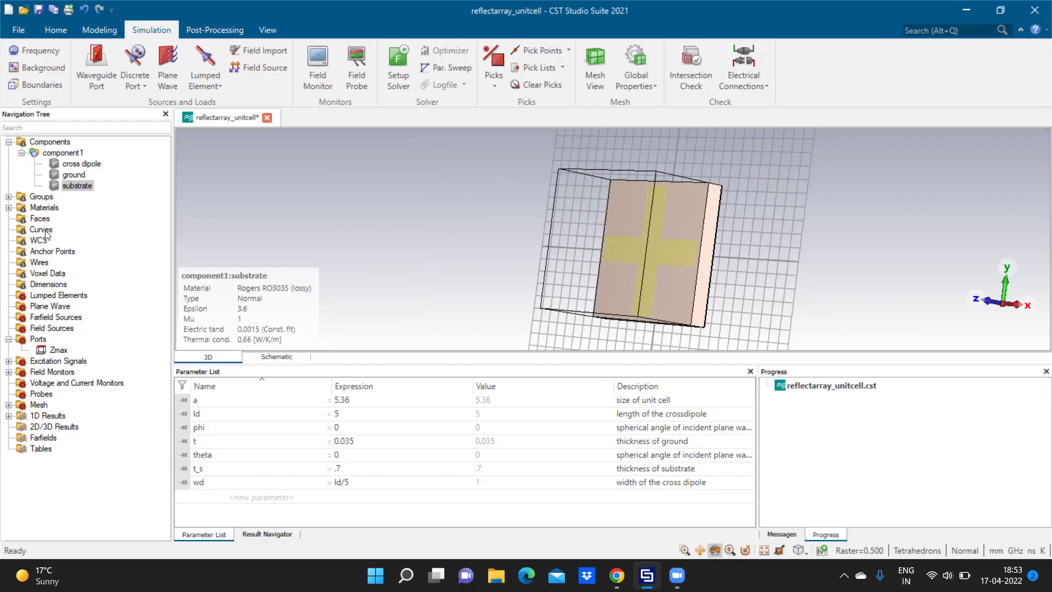
# Set the Zmax port's distance to reference plane to -5.36/2 and accept the Floquet settings.
pyautogui.click(60, 350)
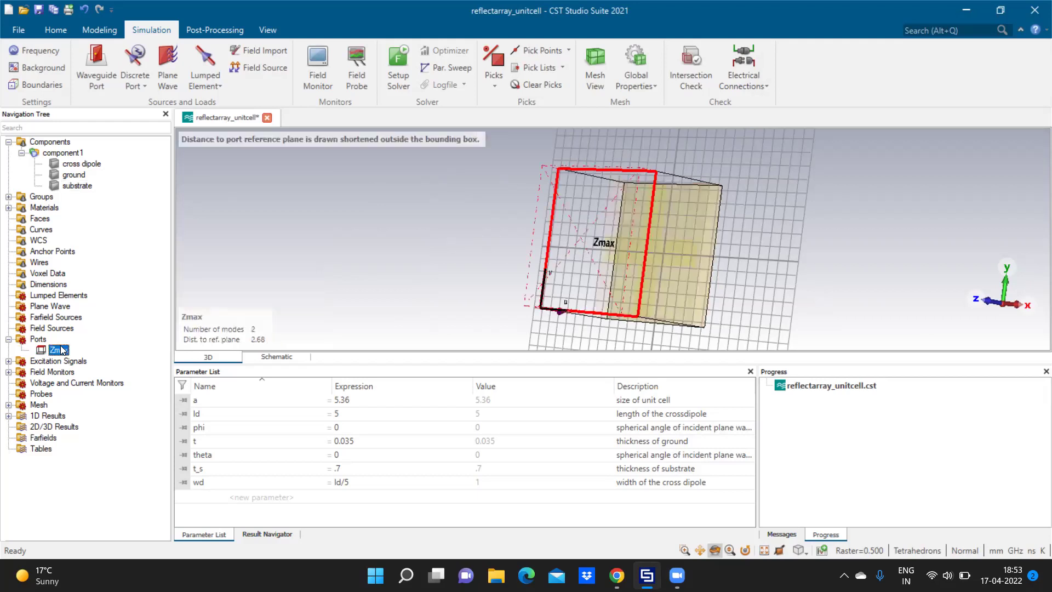
pyautogui.doubleClick(59, 350)
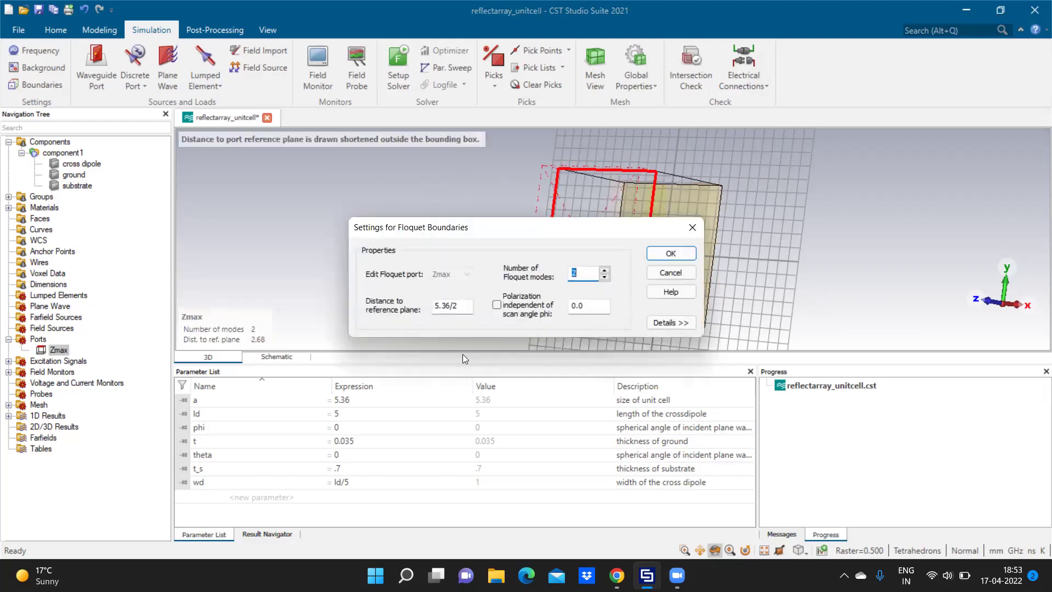
pyautogui.click(435, 307)
pyautogui.write('-')
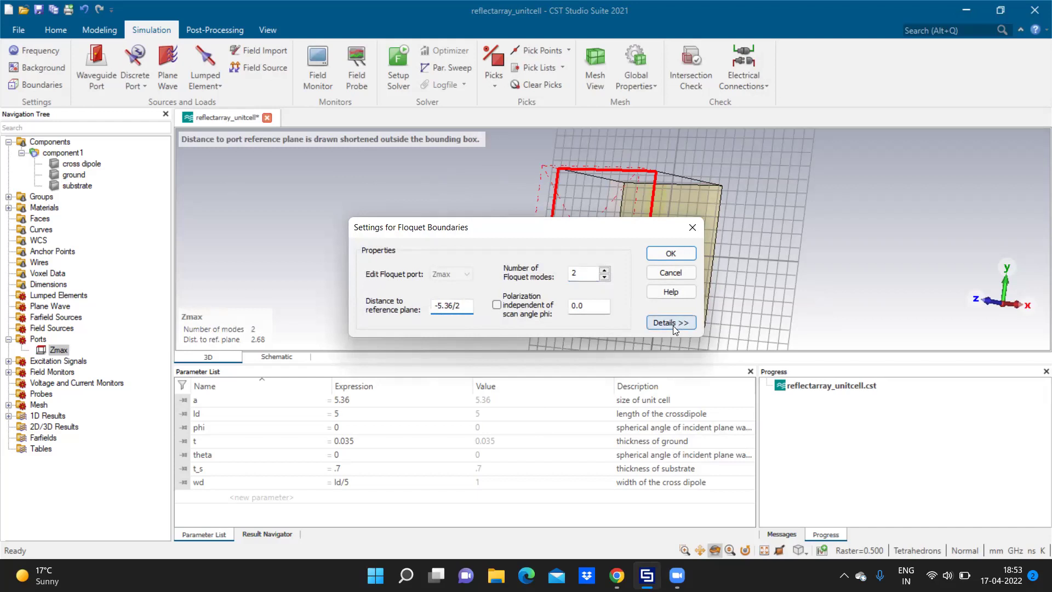
pyautogui.click(679, 253)
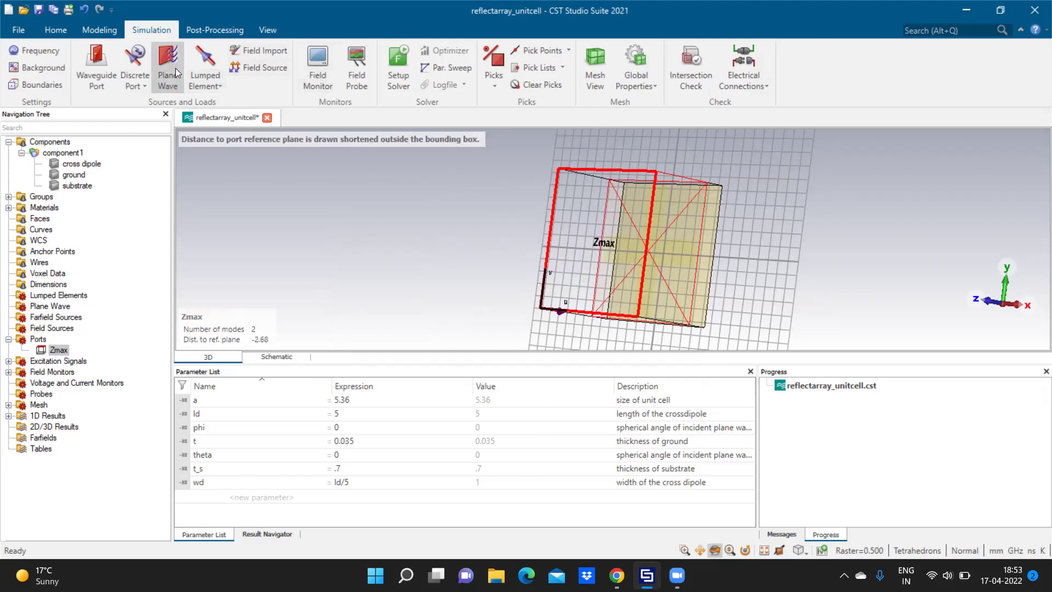
pyautogui.click(51, 153)
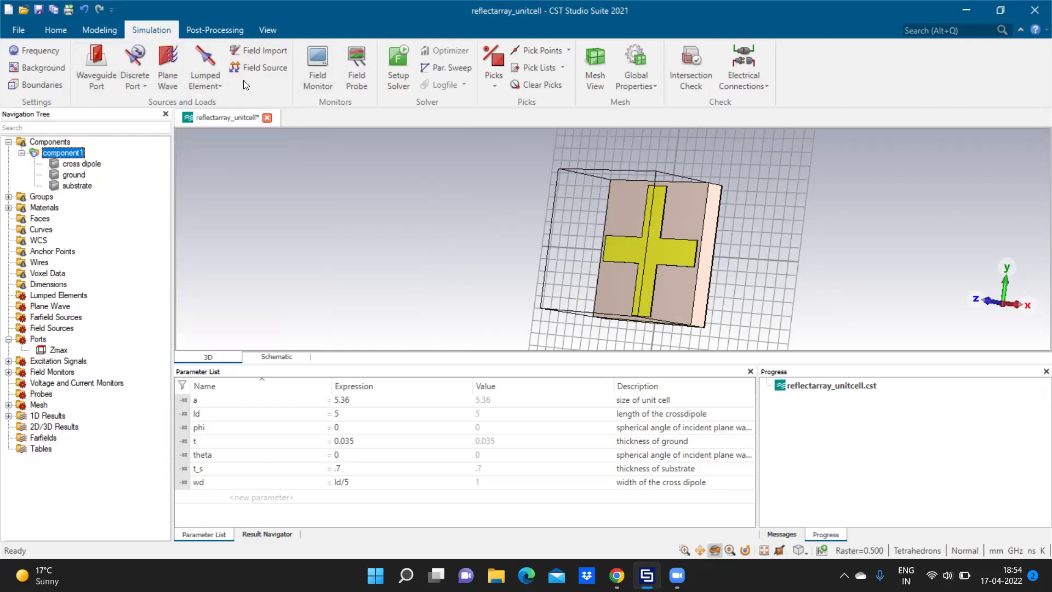
pyautogui.click(397, 66)
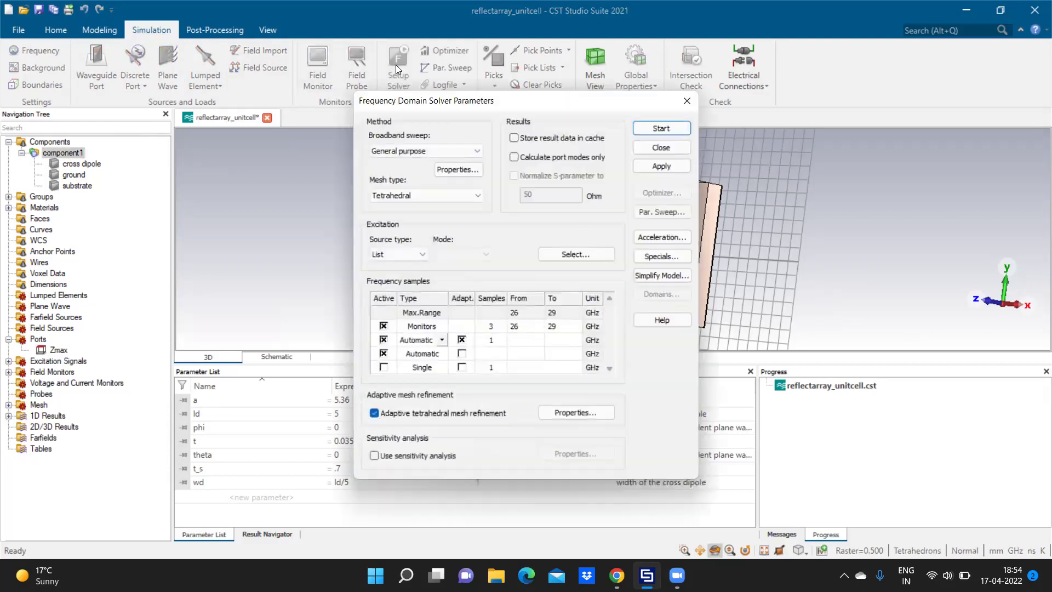
pyautogui.click(661, 127)
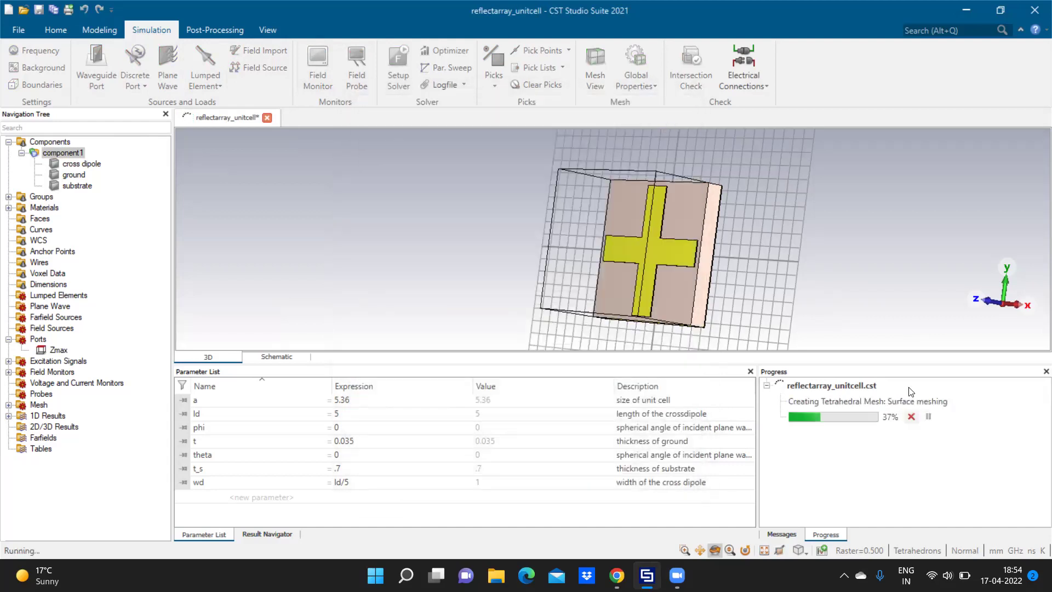
pyautogui.click(913, 418)
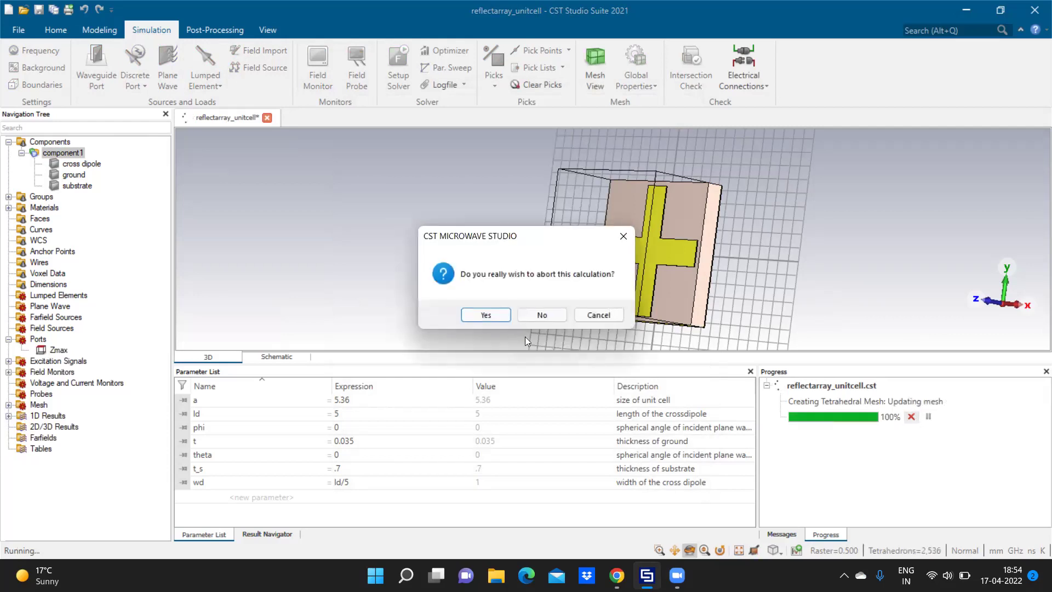
pyautogui.click(486, 315)
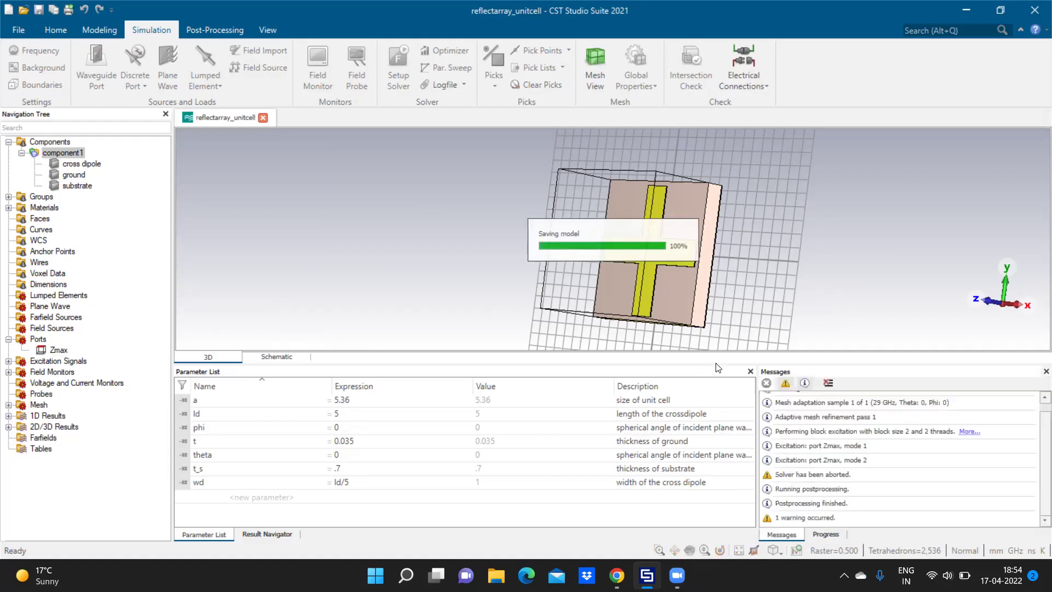
# Disable adaptive tetrahedral mesh refinement in the frequency domain solver parameters.
pyautogui.click(63, 153)
pyautogui.click(406, 76)
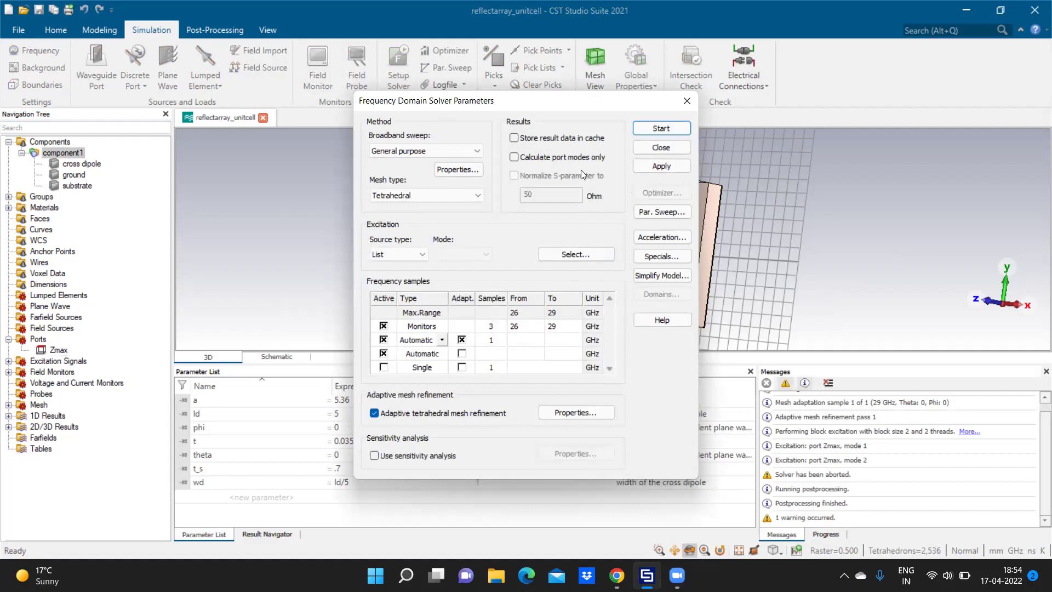
pyautogui.click(375, 414)
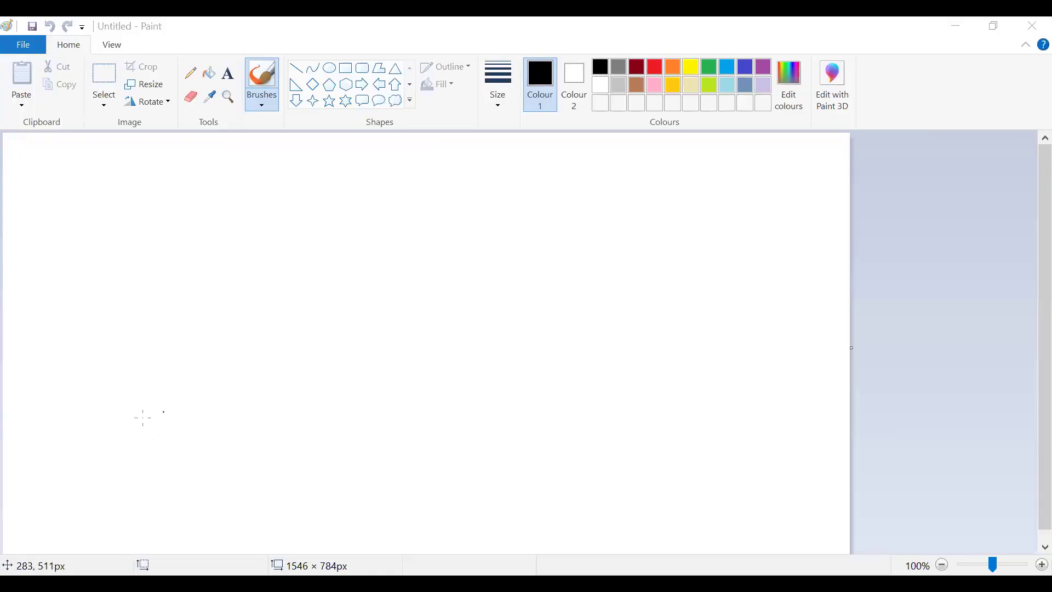
# Switch to Paint and sketch a D-shaped outline with a small separate triangle beside it.
pyautogui.moveTo(158, 397); pyautogui.dragTo(160, 433)
pyautogui.moveTo(342, 283)
pyautogui.mouseDown()
pyautogui.moveTo(403, 276)
pyautogui.moveTo(465, 311)
pyautogui.moveTo(452, 348)
pyautogui.moveTo(347, 358)
pyautogui.mouseUp()
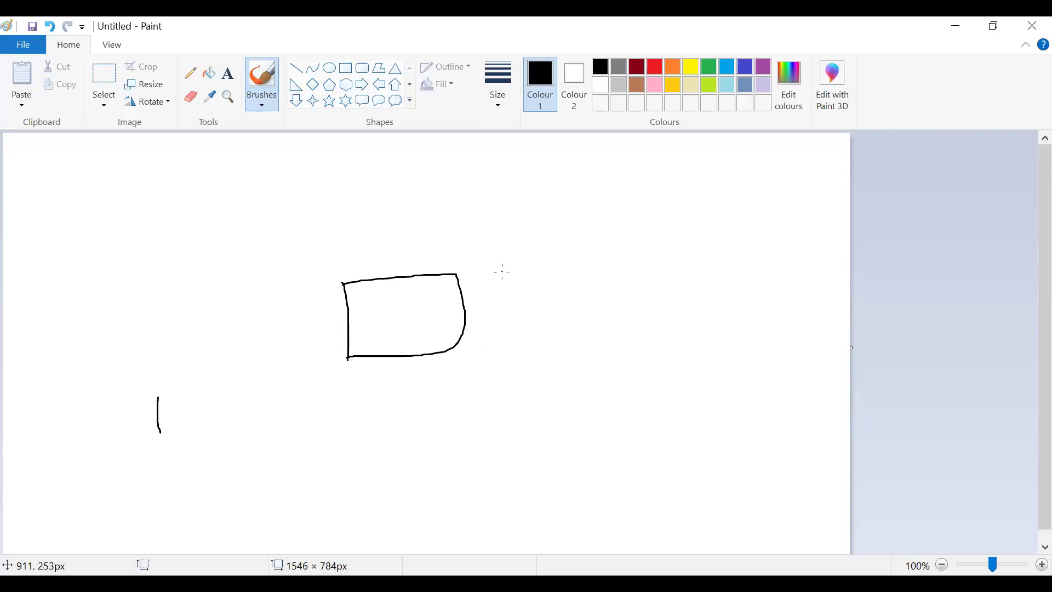
pyautogui.moveTo(508, 254); pyautogui.dragTo(503, 301)
pyautogui.moveTo(507, 254)
pyautogui.mouseDown()
pyautogui.moveTo(542, 290)
pyautogui.moveTo(499, 304)
pyautogui.mouseUp()
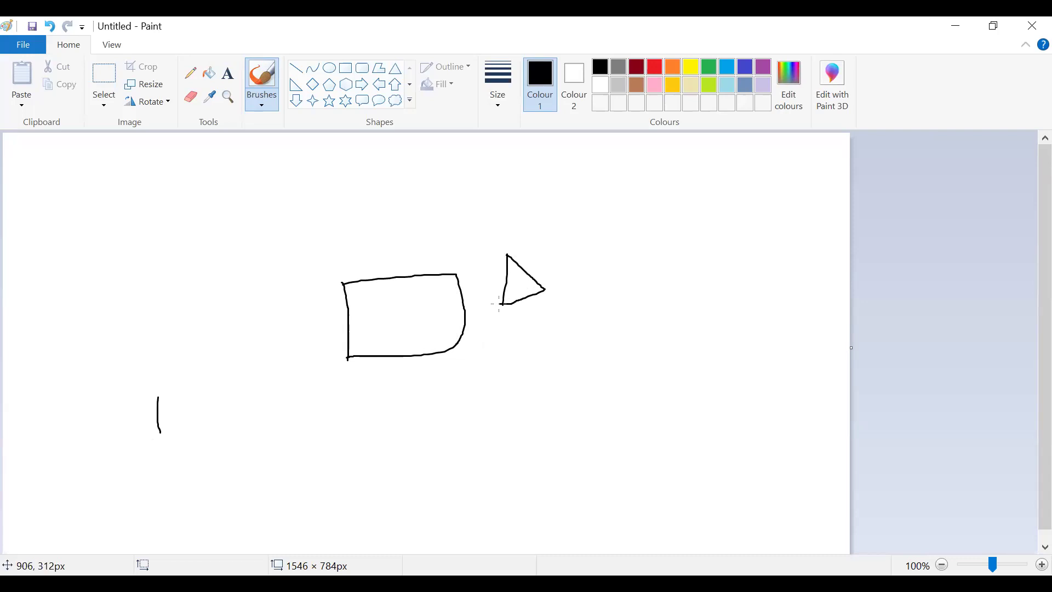
# Divide the D-shaped outline into irregular triangular mesh cells with freehand lines.
pyautogui.moveTo(347, 284)
pyautogui.mouseDown()
pyautogui.moveTo(376, 290)
pyautogui.moveTo(349, 309)
pyautogui.moveTo(395, 307)
pyautogui.moveTo(383, 317)
pyautogui.moveTo(397, 310)
pyautogui.moveTo(396, 323)
pyautogui.moveTo(337, 342)
pyautogui.mouseUp()
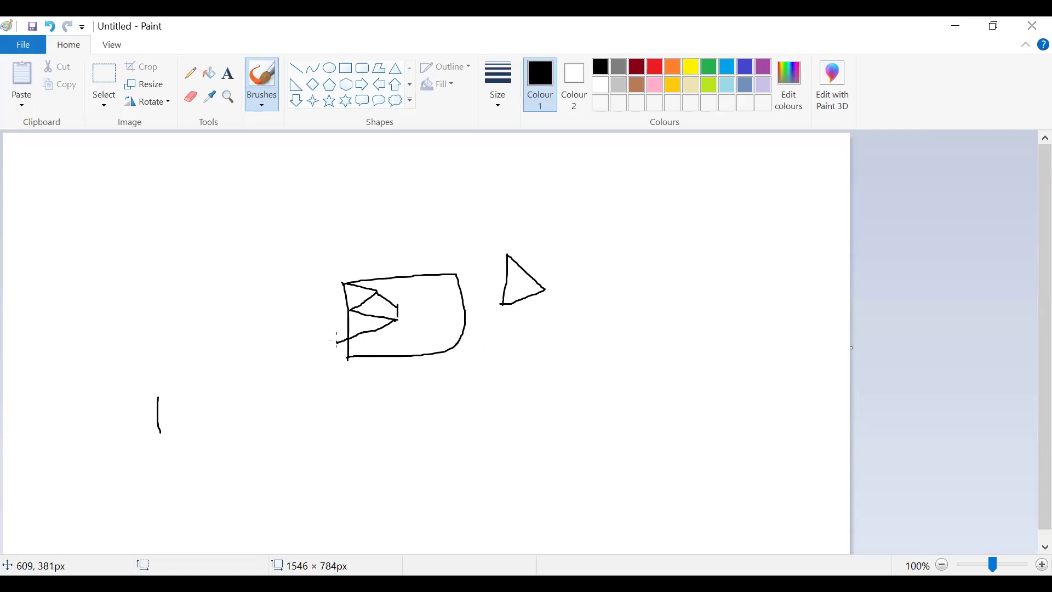
pyautogui.moveTo(392, 321)
pyautogui.mouseDown()
pyautogui.moveTo(417, 349)
pyautogui.moveTo(388, 355)
pyautogui.moveTo(441, 298)
pyautogui.moveTo(466, 344)
pyautogui.mouseUp()
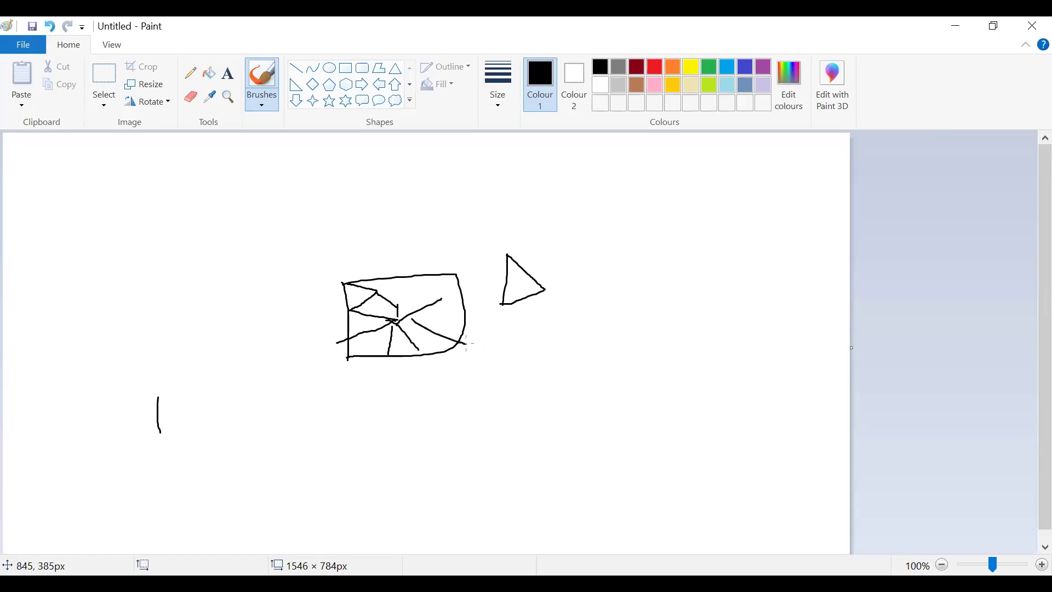
pyautogui.moveTo(438, 304)
pyautogui.mouseDown()
pyautogui.moveTo(453, 325)
pyautogui.moveTo(461, 286)
pyautogui.moveTo(430, 295)
pyautogui.moveTo(435, 316)
pyautogui.moveTo(387, 310)
pyautogui.mouseUp()
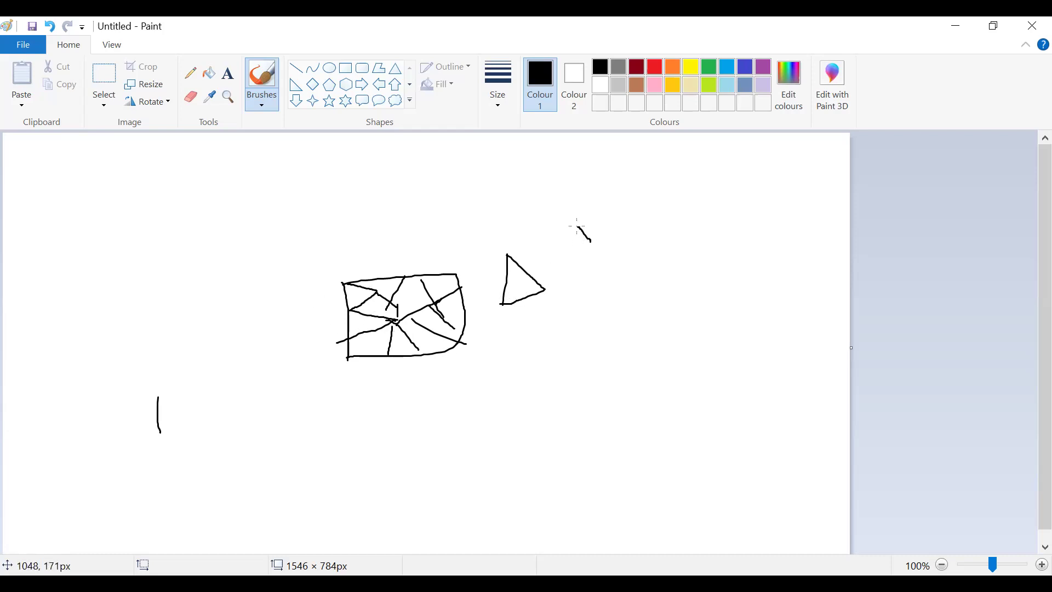
# Write a divergence expression beginning with ∇· above the small triangle.
pyautogui.click(602, 235)
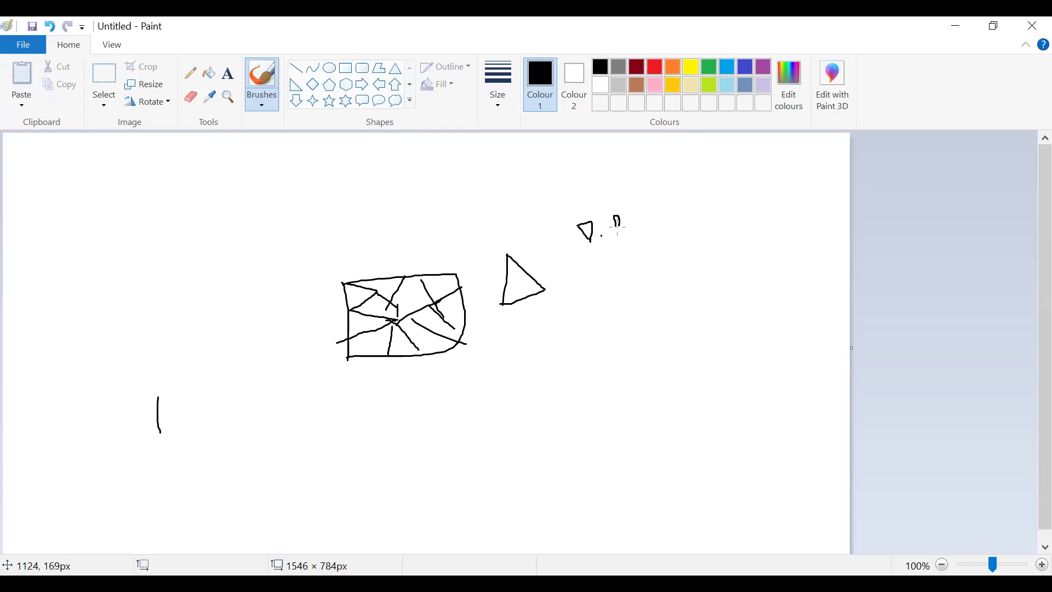